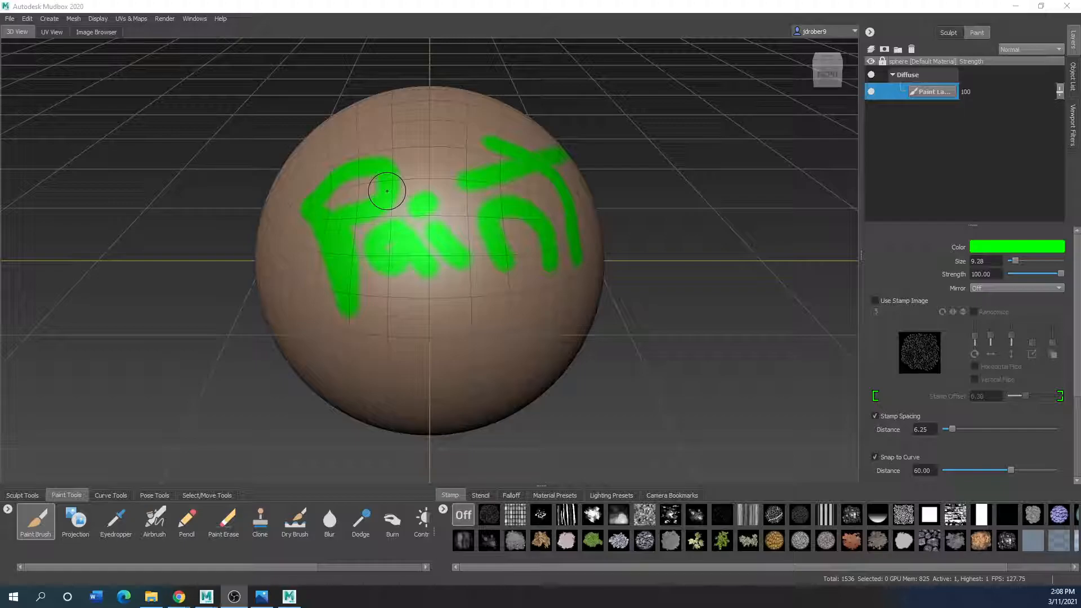
# Switch to Maya, maximize the frogman.ma scene window and close the Hypershade window.
pyautogui.hotkey('alt', 'Tab')
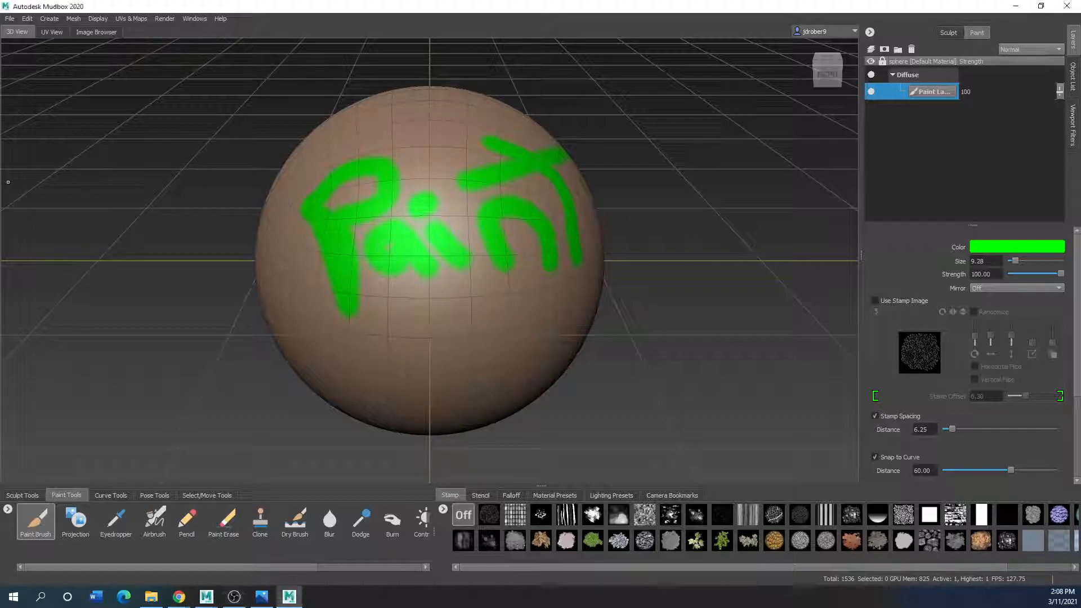
pyautogui.hotkey('alt', 'Tab')
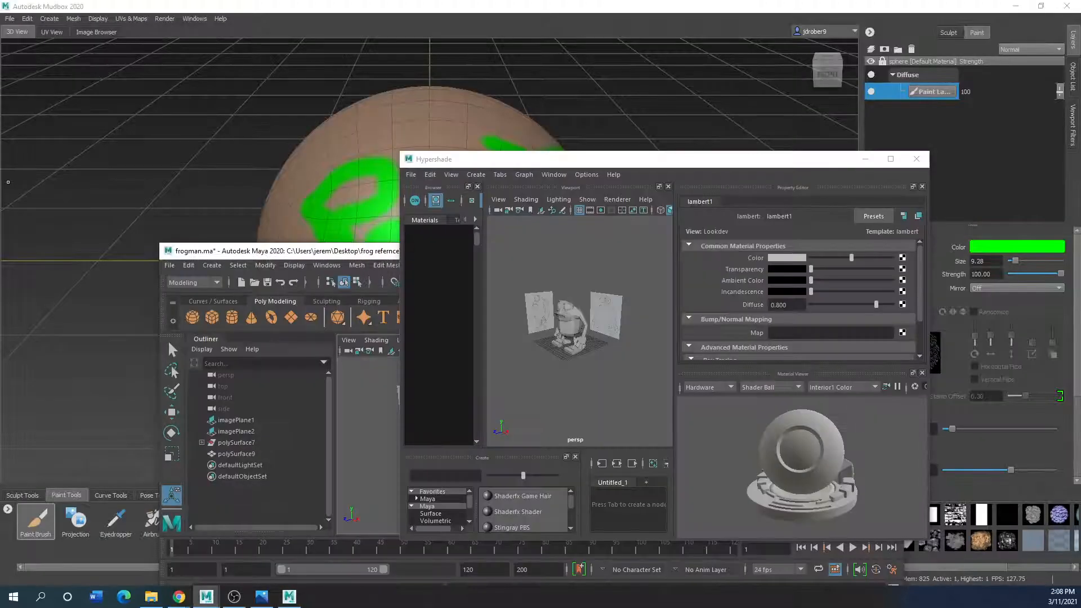
pyautogui.moveTo(610, 166); pyautogui.dragTo(418, 336)
pyautogui.moveTo(541, 251); pyautogui.dragTo(515, 77)
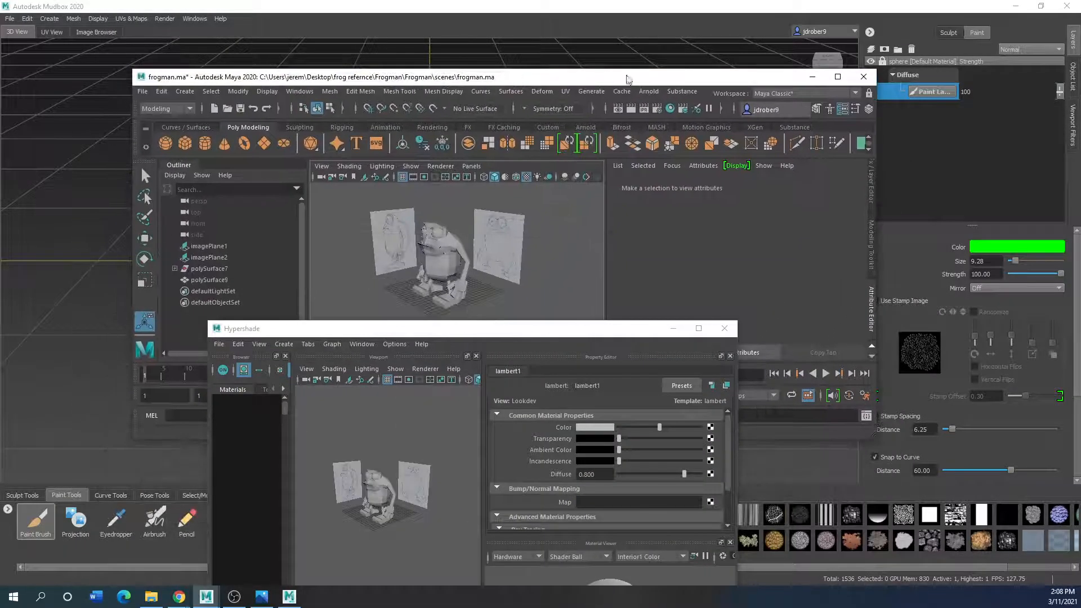
pyautogui.doubleClick(514, 77)
pyautogui.moveTo(529, 328); pyautogui.dragTo(582, 264)
pyautogui.click(722, 264)
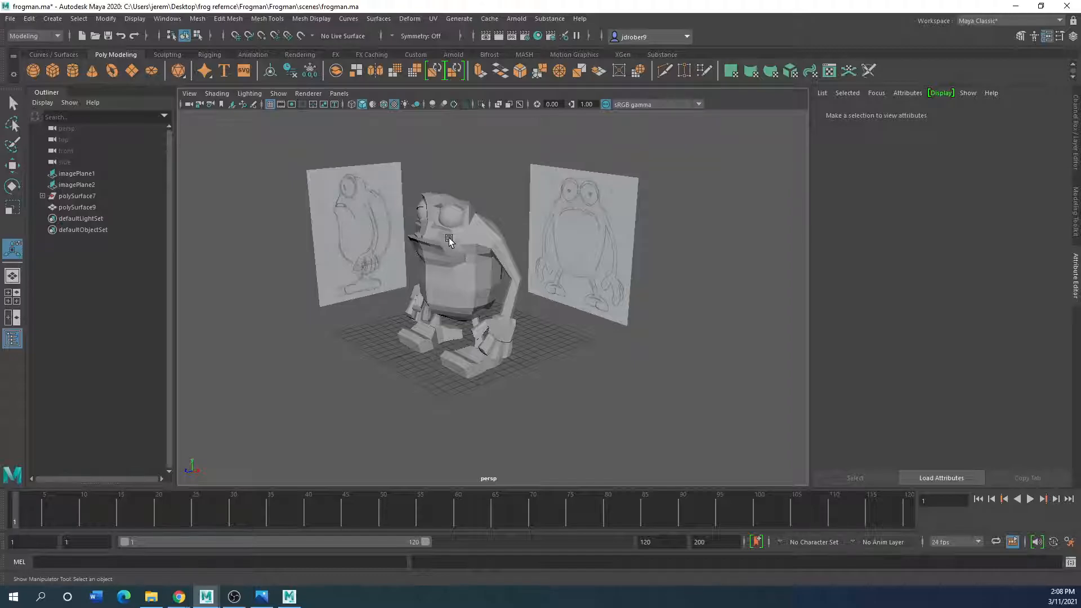
# Change the menu set to Rendering and look over the available texturing commands, including the 3D Paint Tool.
pyautogui.click(57, 35)
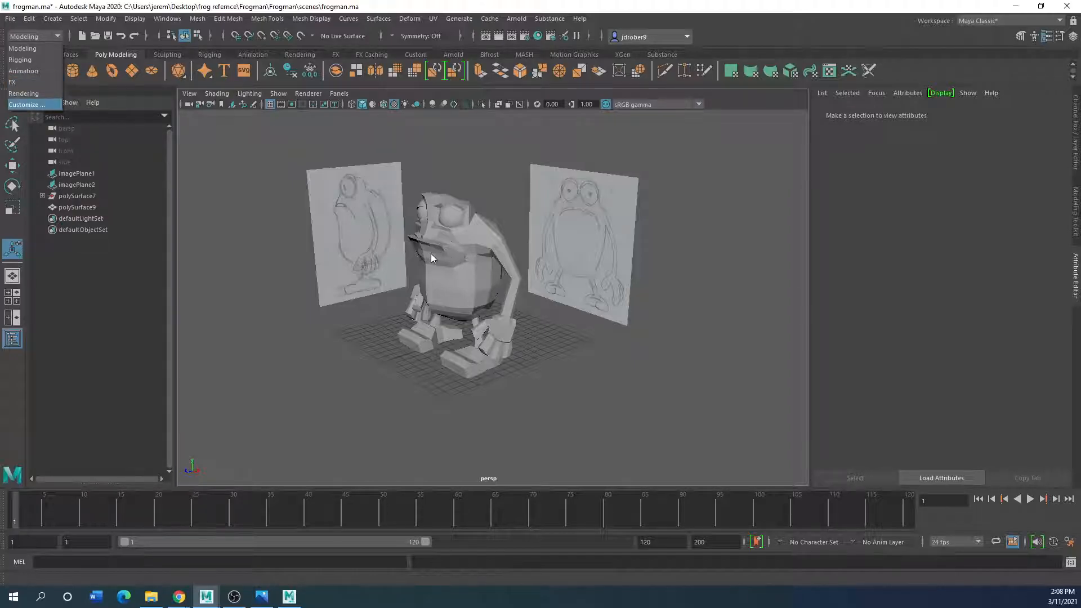
pyautogui.click(23, 93)
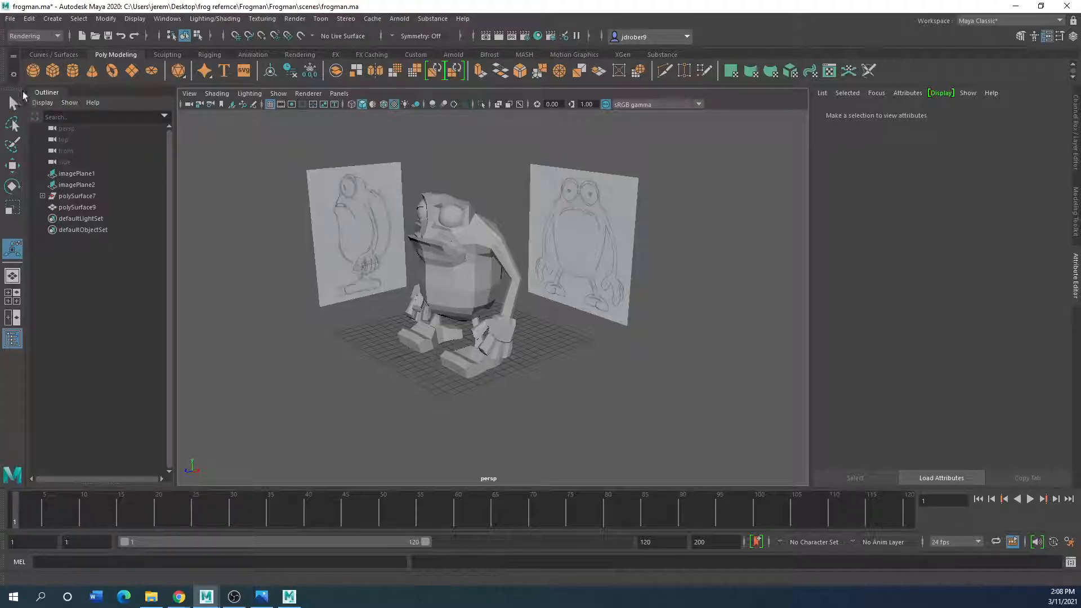
pyautogui.click(293, 18)
pyautogui.click(320, 19)
pyautogui.moveTo(265, 21)
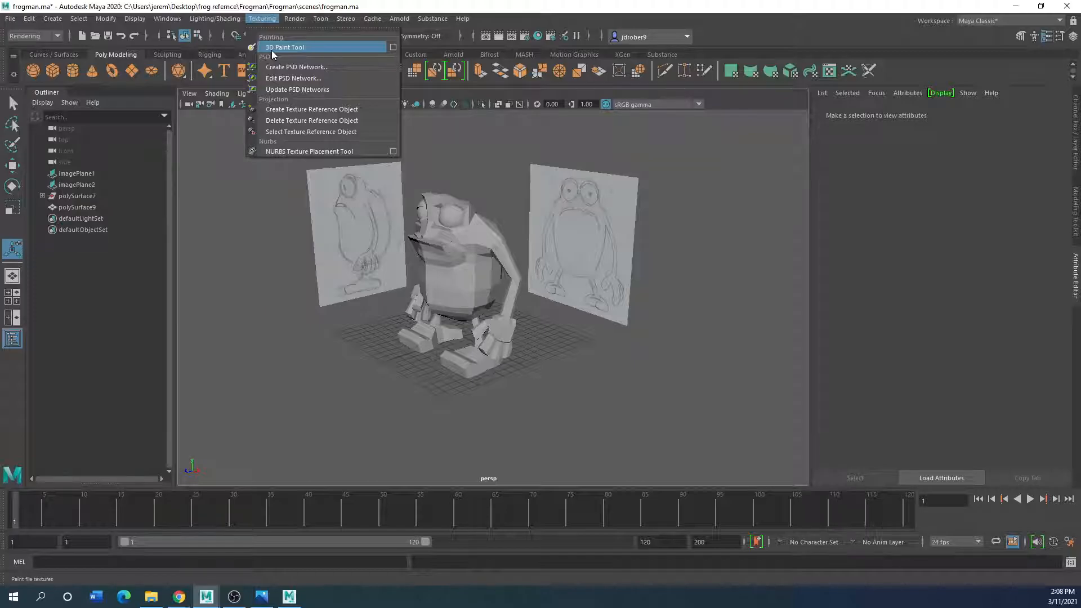
pyautogui.click(211, 246)
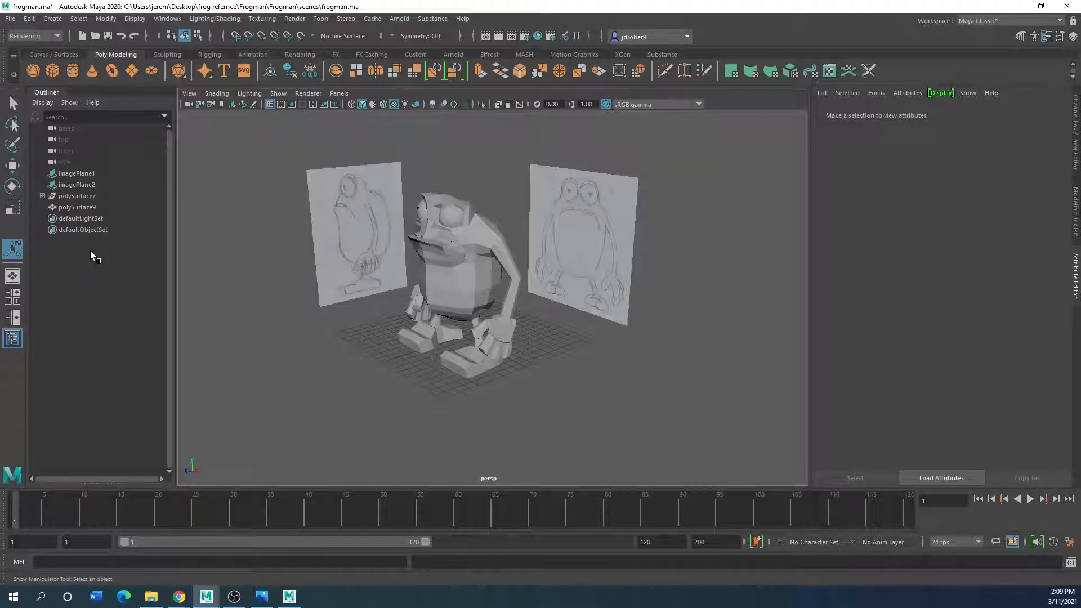
# Select the frog character mesh, and switch to Mudbox to view the painted sphere's UV layout.
pyautogui.click(451, 304)
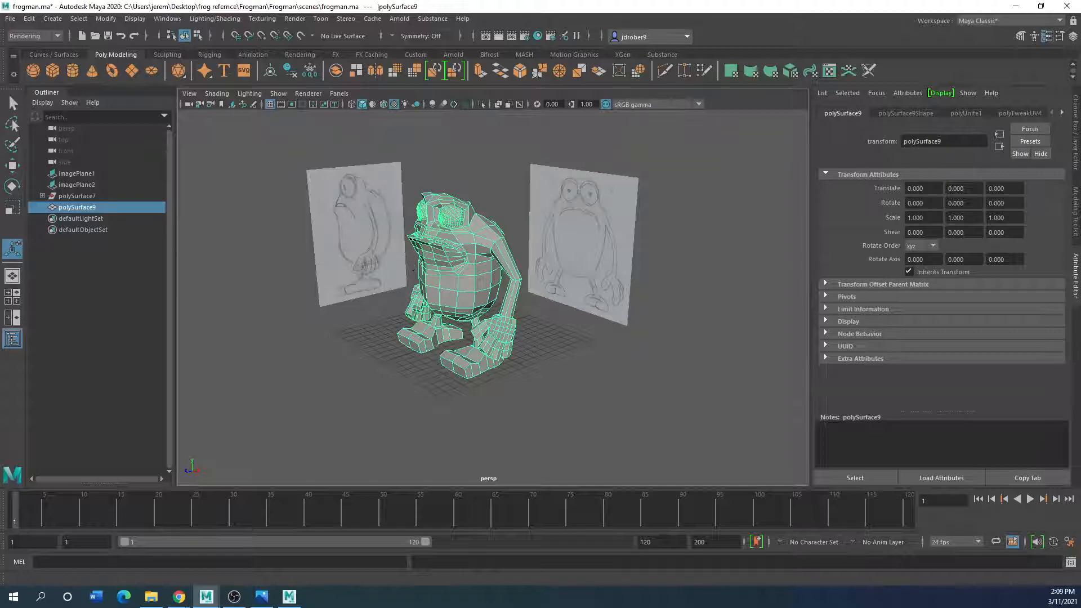
pyautogui.hotkey('alt', 'Tab')
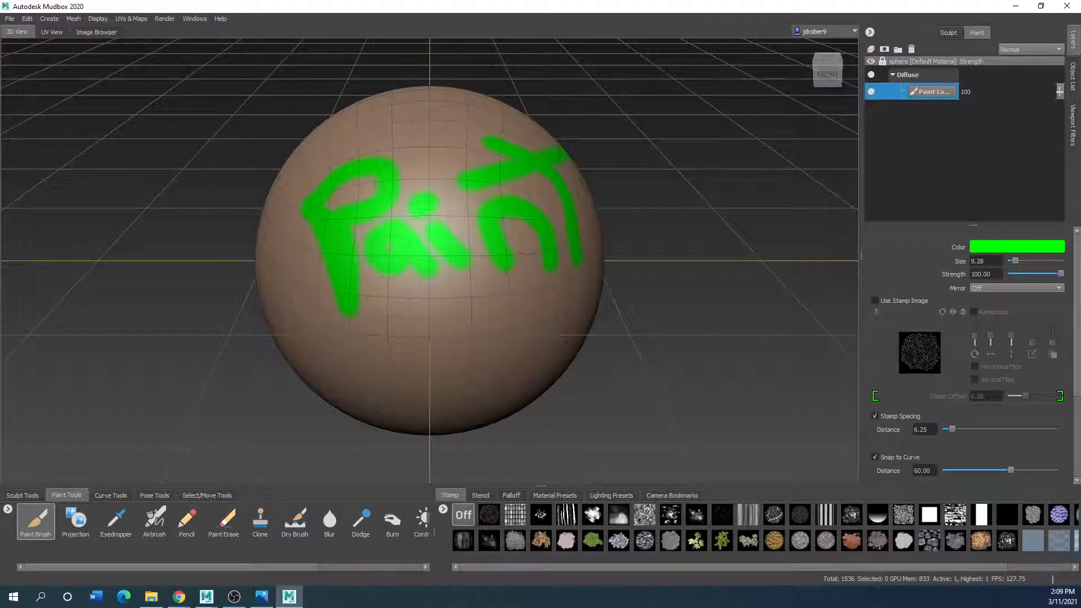
pyautogui.click(52, 32)
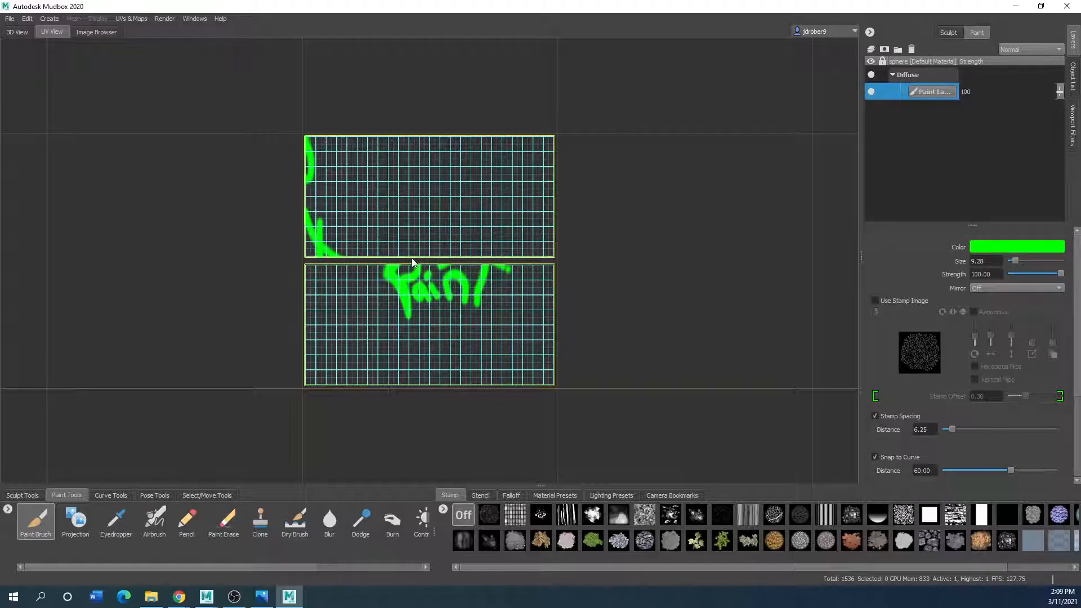
# Return to the frog scene in Maya, restore the Modeling menu set and open the UV Editor for the frog mesh.
pyautogui.moveTo(206, 596)
pyautogui.click(254, 561)
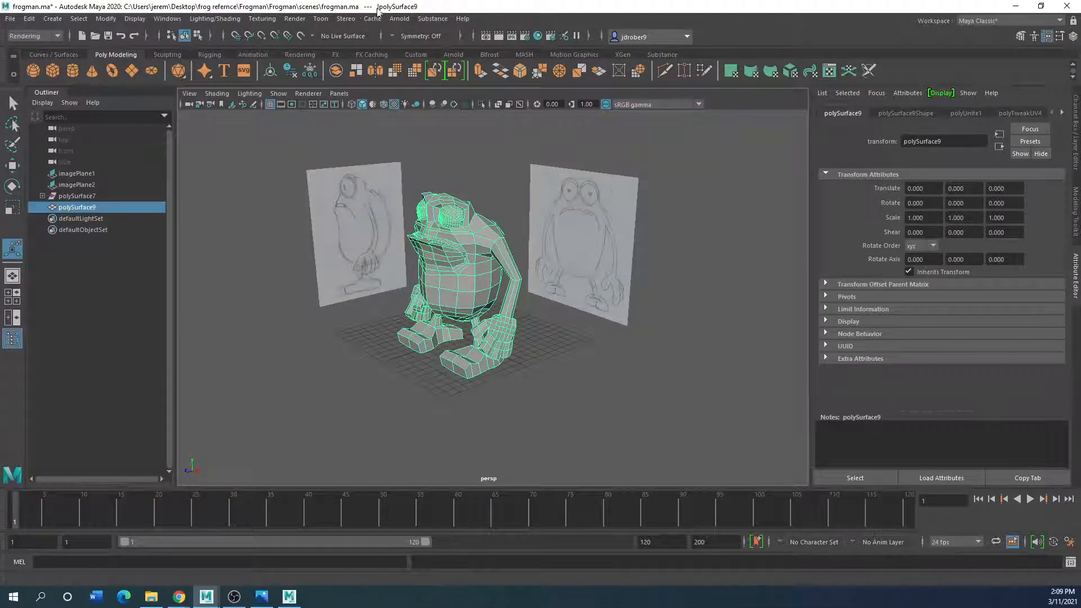
pyautogui.click(33, 36)
pyautogui.click(25, 46)
pyautogui.click(435, 19)
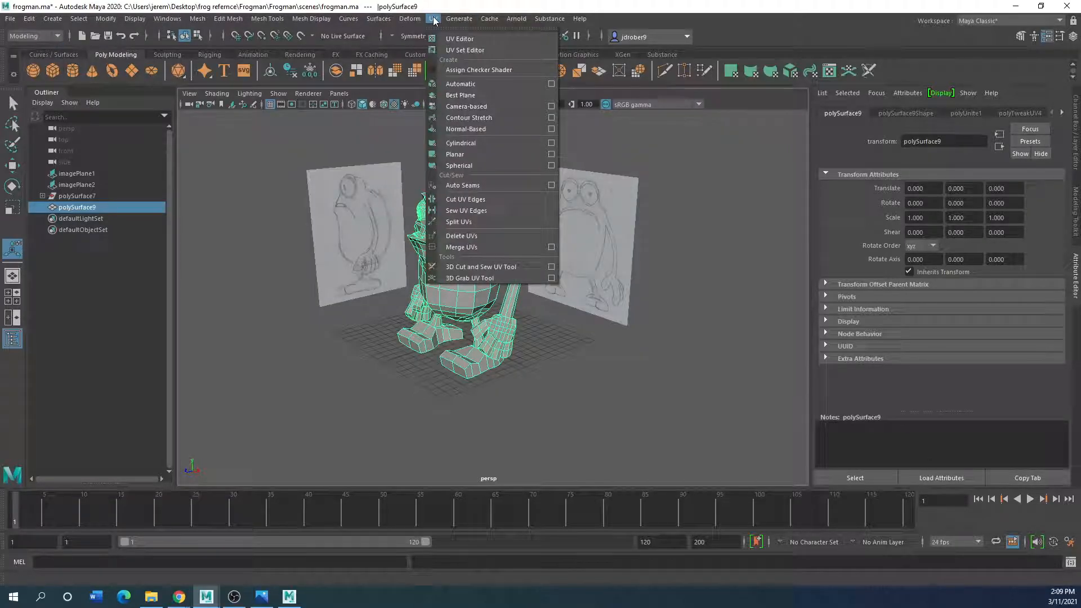
pyautogui.click(454, 40)
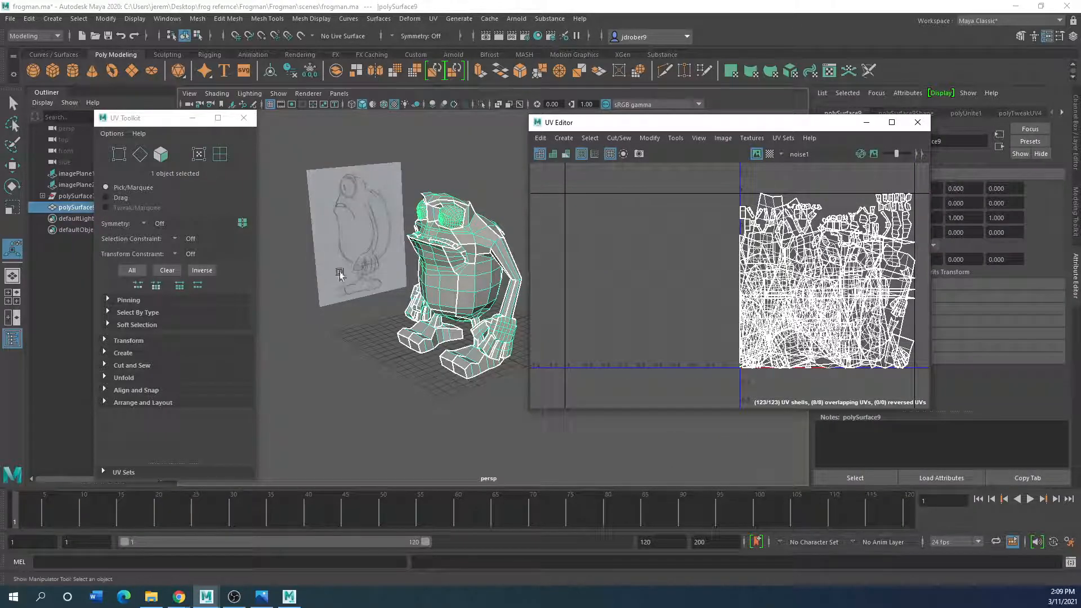
# Apply an automatic UV projection to the frog mesh and move the UV Editor out of the way.
pyautogui.click(433, 19)
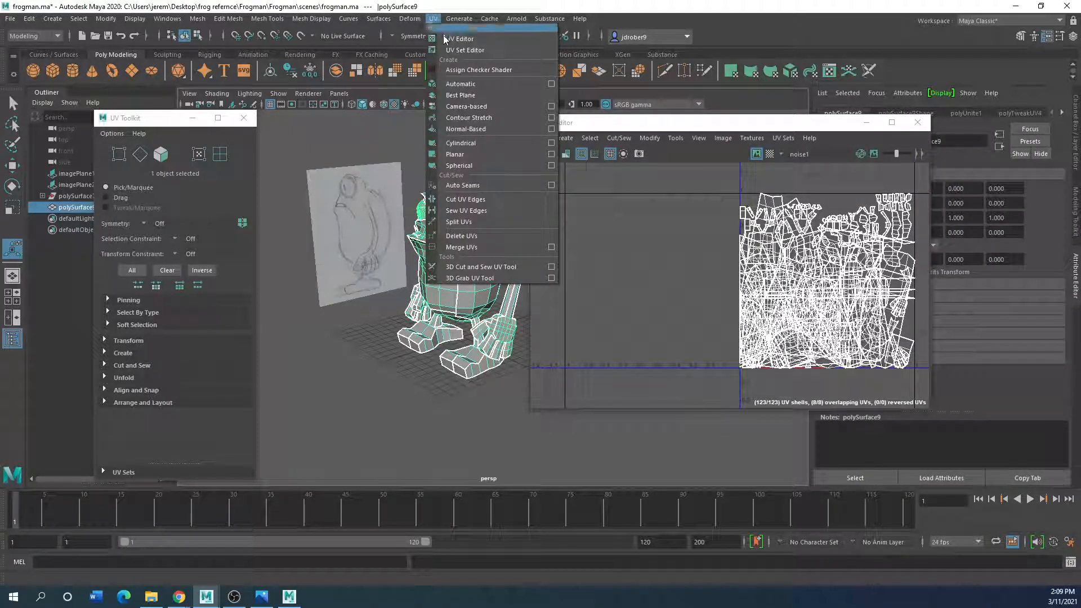
pyautogui.click(450, 84)
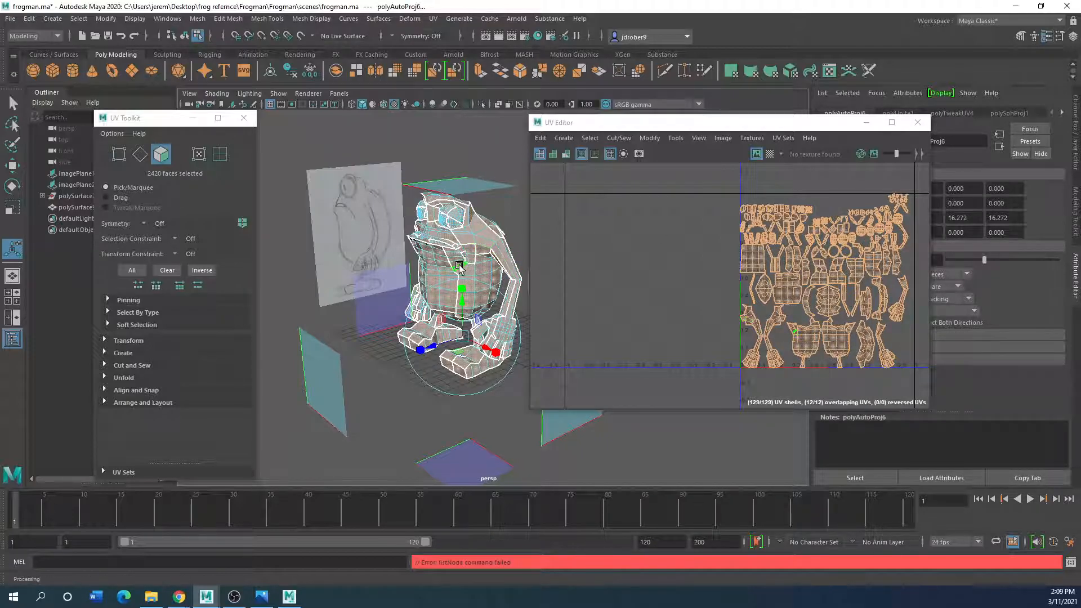
pyautogui.moveTo(608, 116); pyautogui.dragTo(0, 163)
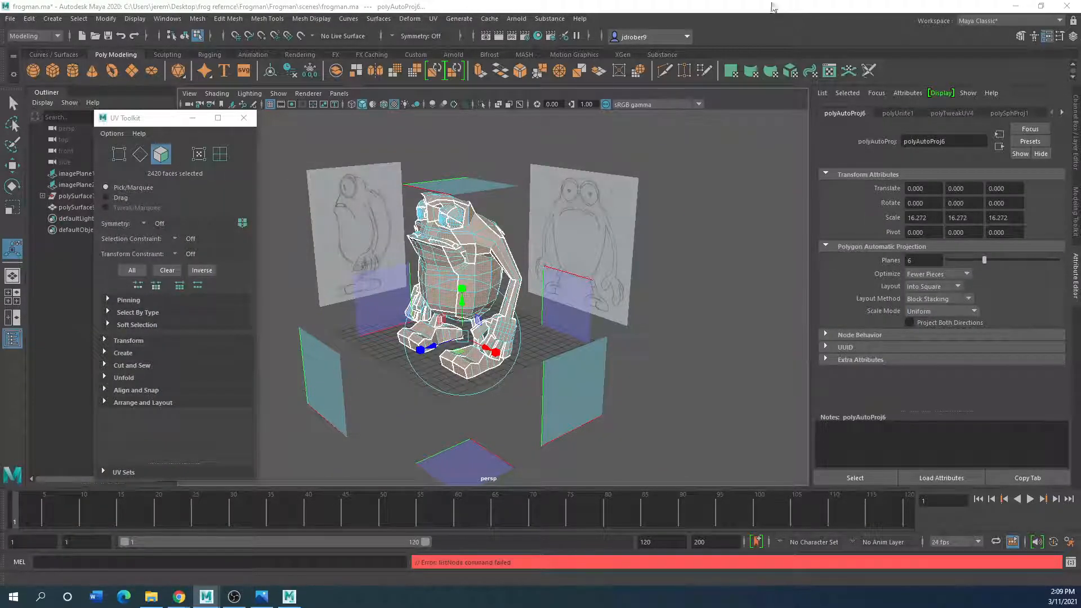
# Minimize Maya to return to Mudbox and view the painted sphere in 3D instead of its UV layout.
pyautogui.click(1015, 6)
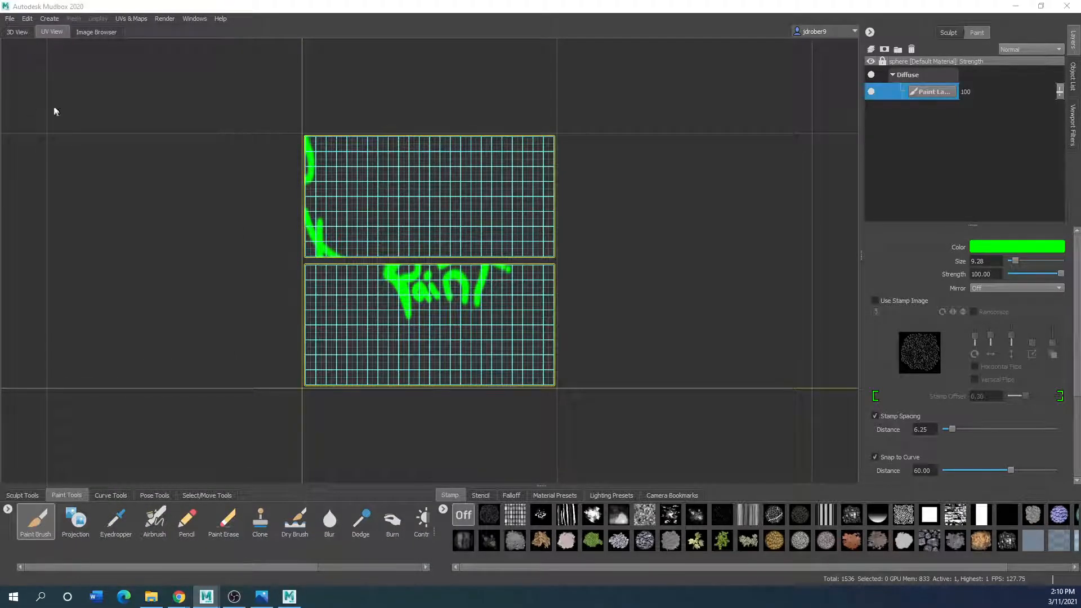
pyautogui.scroll(-3, 330, 309)
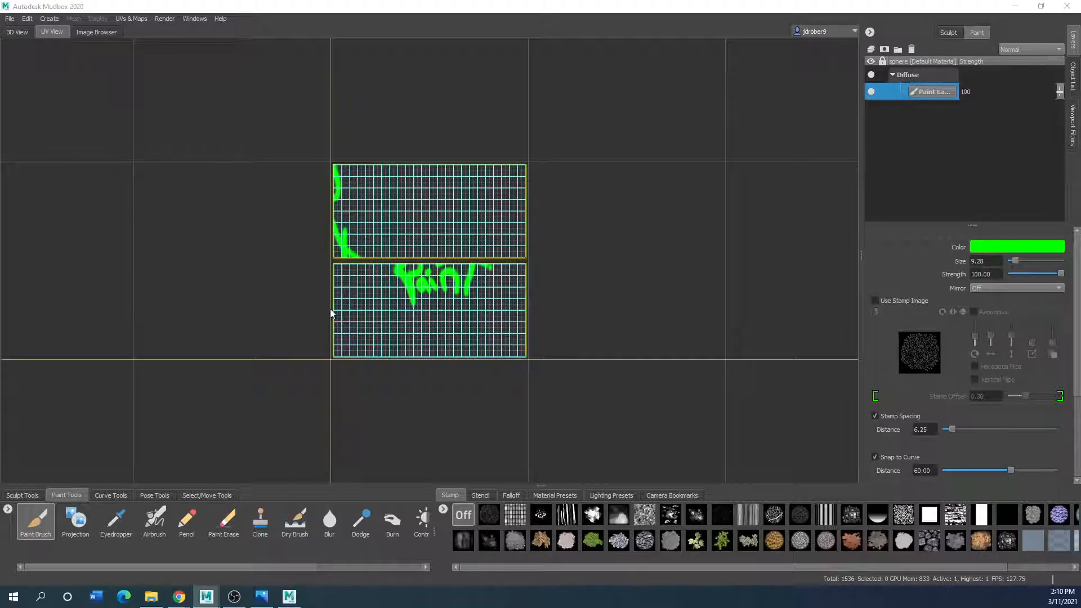
pyautogui.click(17, 32)
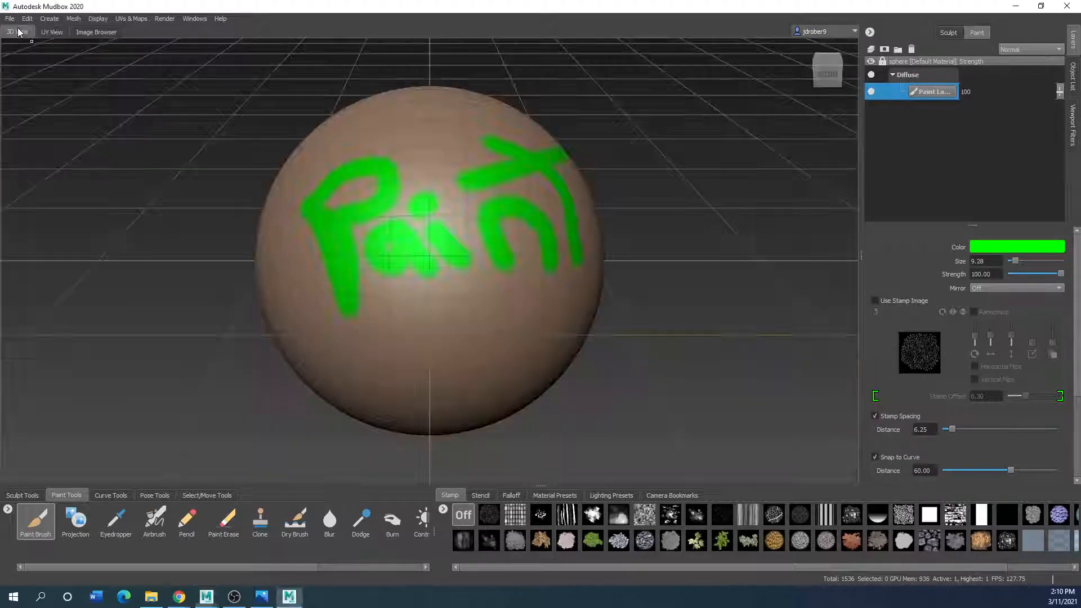
pyautogui.scroll(-2, 412, 270)
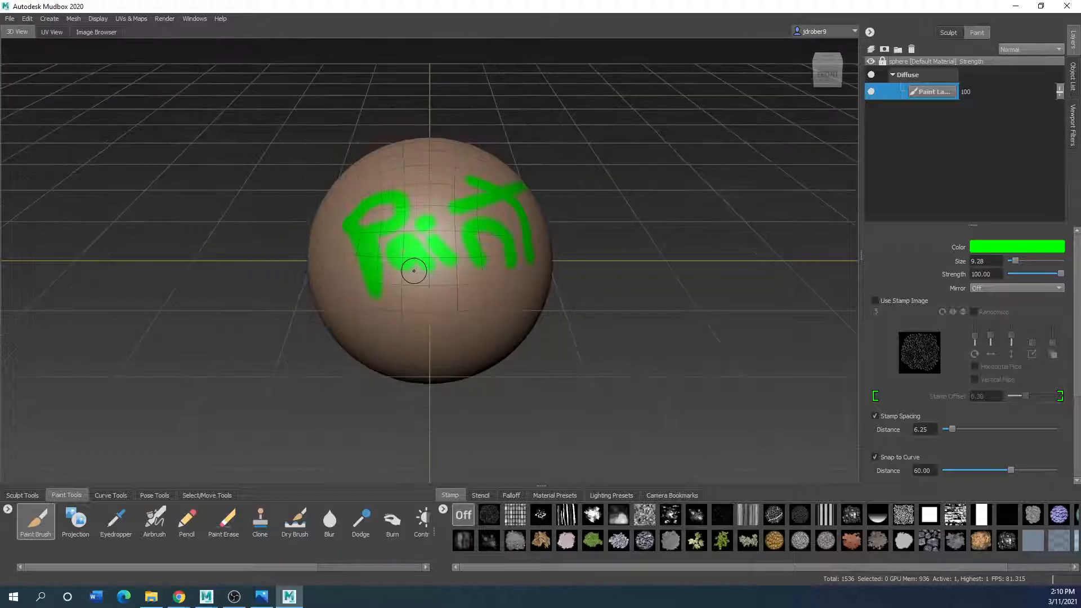
# Start a new scene without saving the sphere, using the Basic Head as the starting sculpture.
pyautogui.click(11, 19)
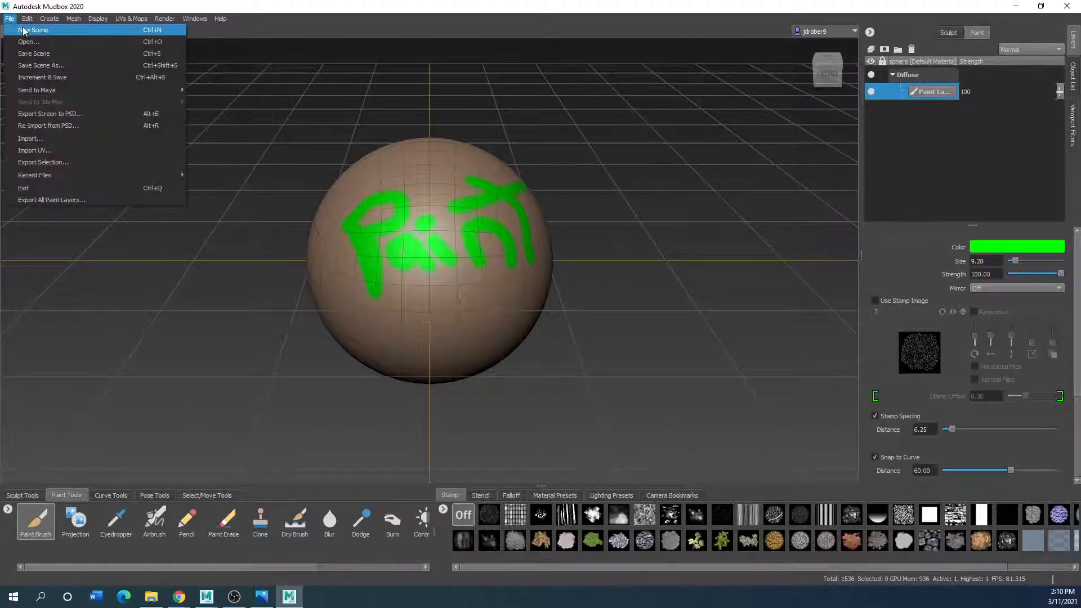
pyautogui.click(26, 28)
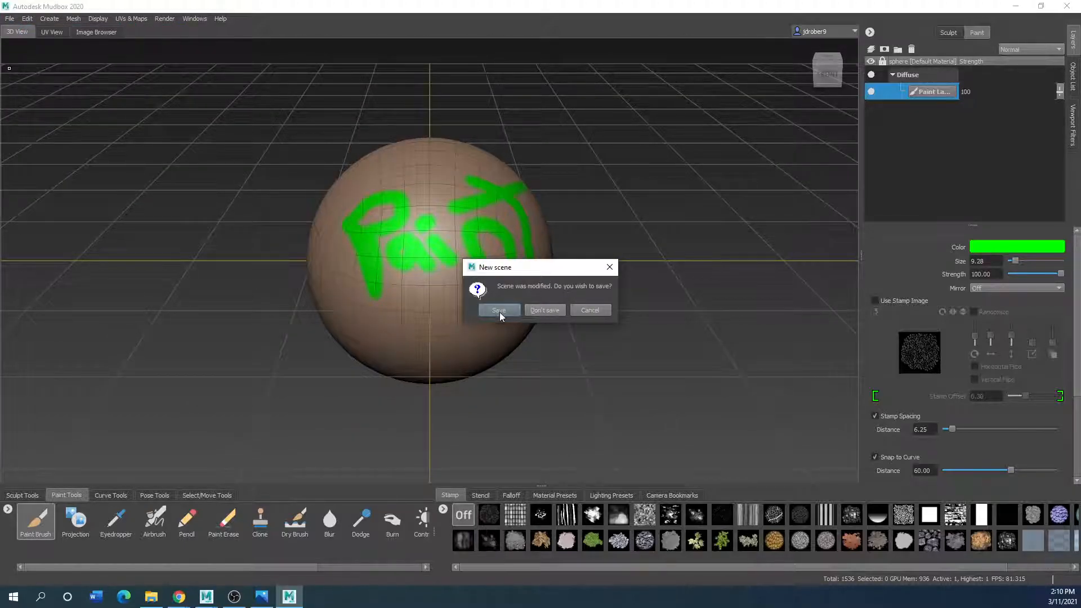
pyautogui.click(532, 311)
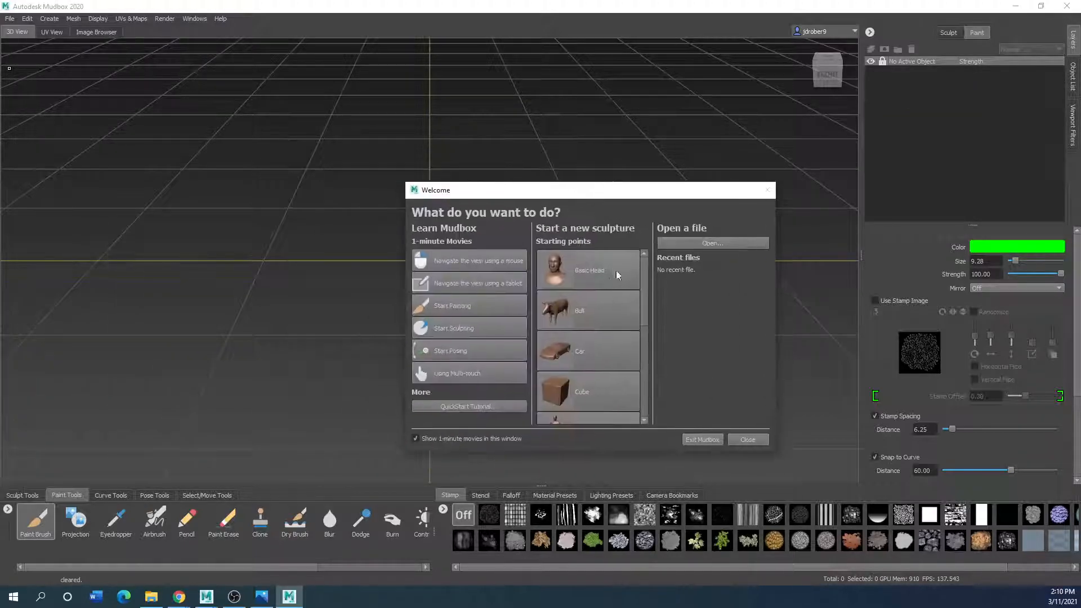
pyautogui.click(585, 276)
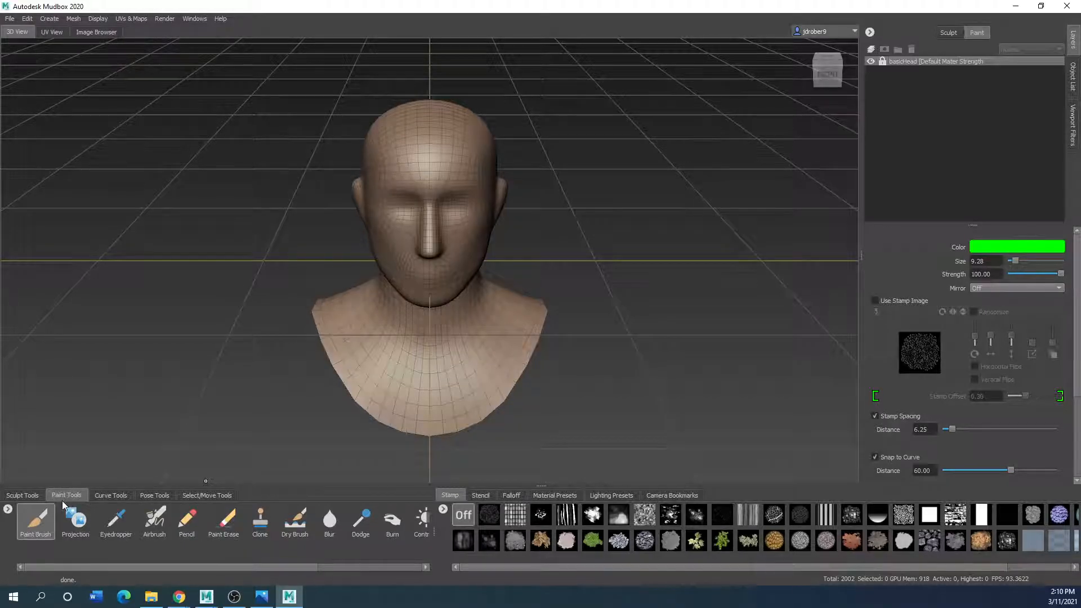
# Look over the sculpting tools and the full range of painting tools.
pyautogui.click(22, 496)
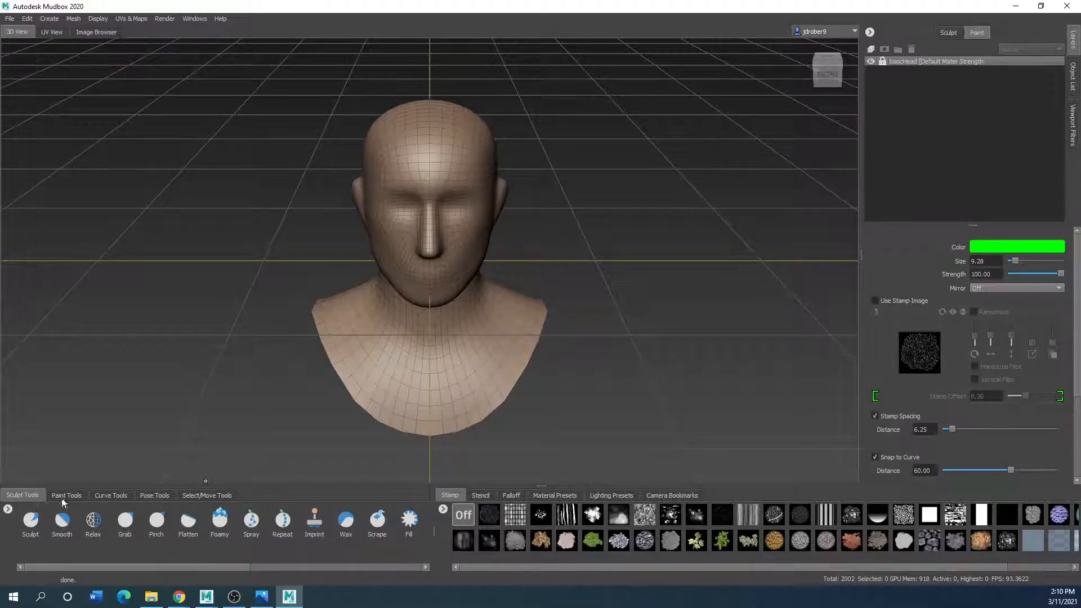
pyautogui.click(65, 499)
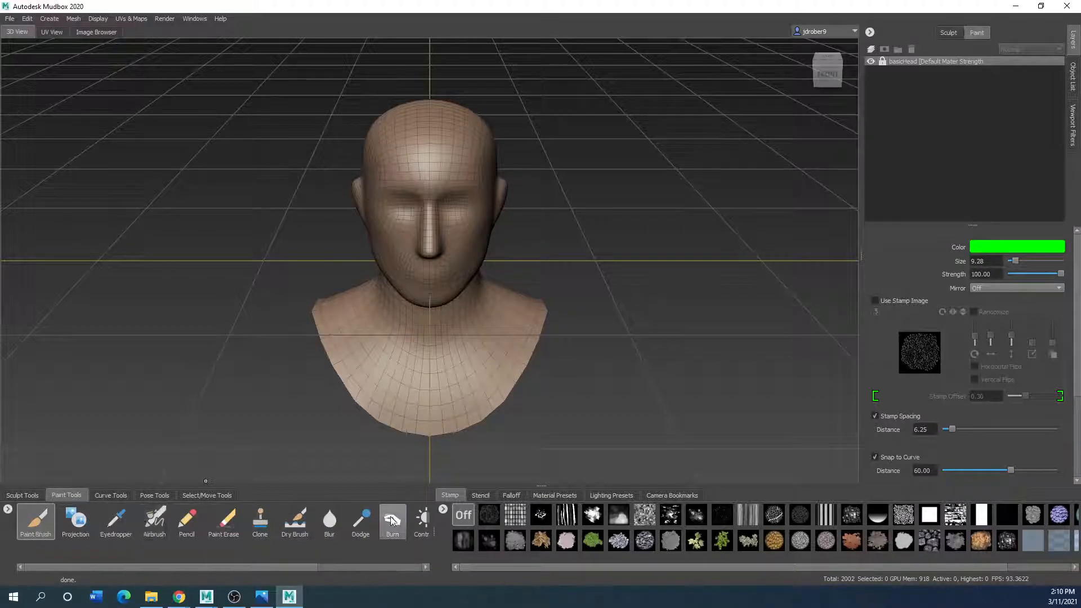
pyautogui.moveTo(210, 567); pyautogui.dragTo(292, 569)
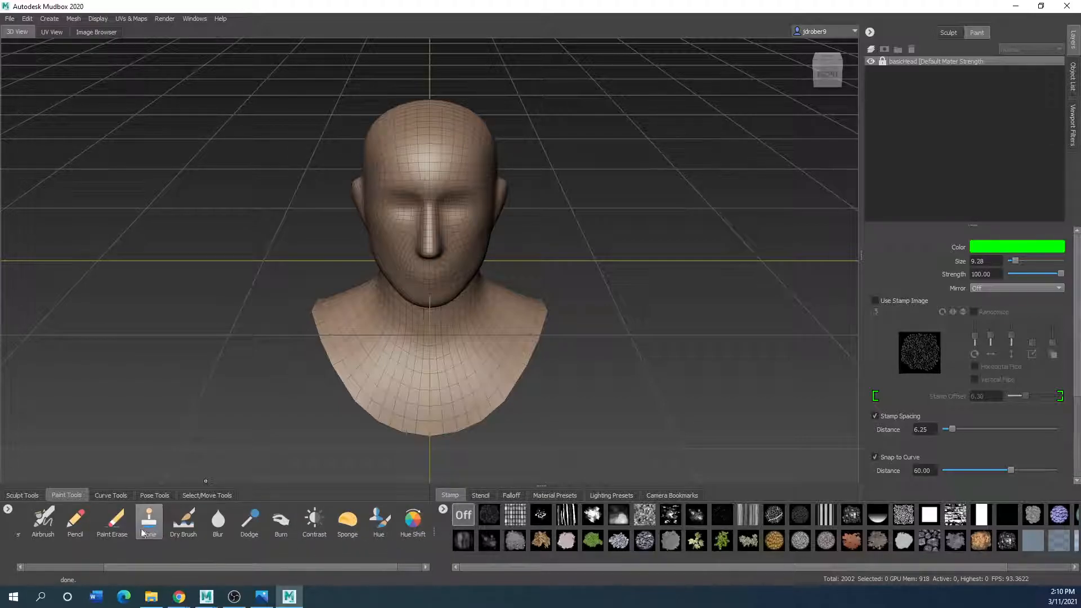
pyautogui.moveTo(193, 567); pyautogui.dragTo(107, 567)
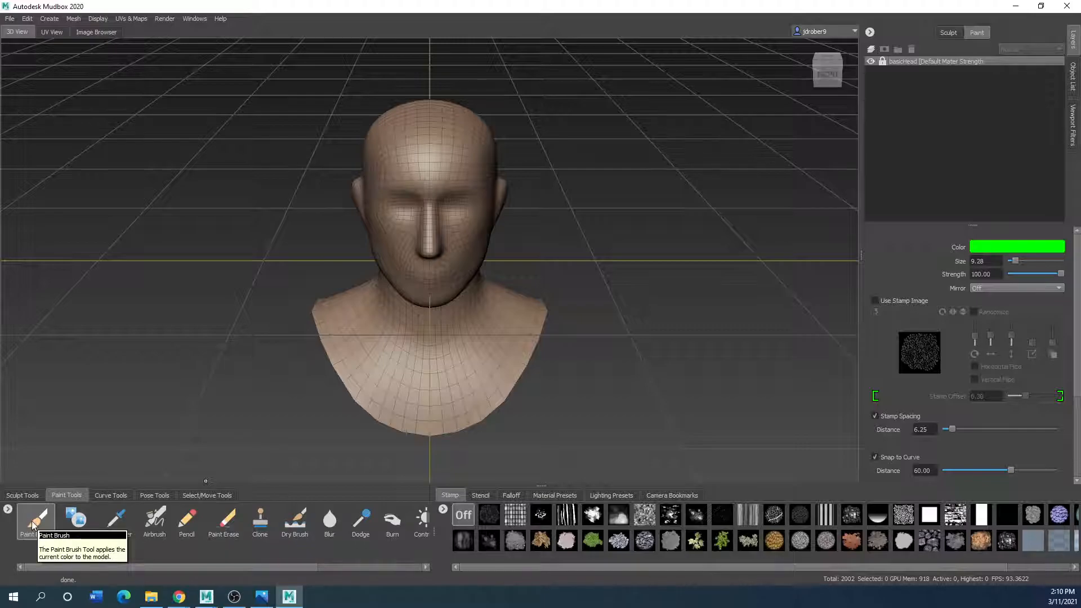
# Choose the third falloff curve for the Paint Brush and view its color chooser, keeping the green color.
pyautogui.click(512, 495)
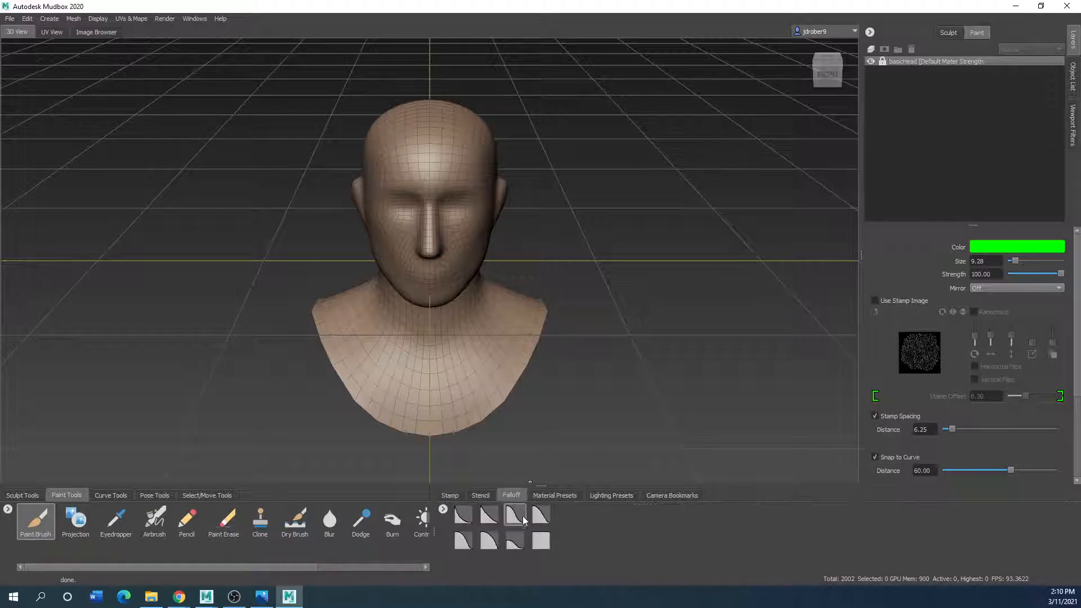
pyautogui.click(511, 514)
pyautogui.click(985, 246)
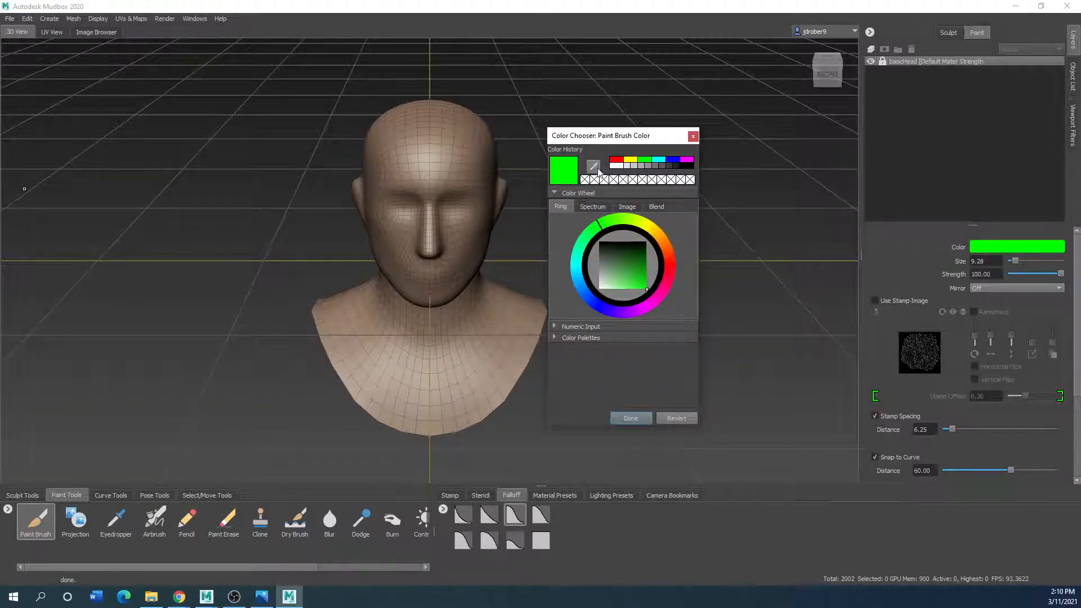
pyautogui.moveTo(612, 134); pyautogui.dragTo(1, 315)
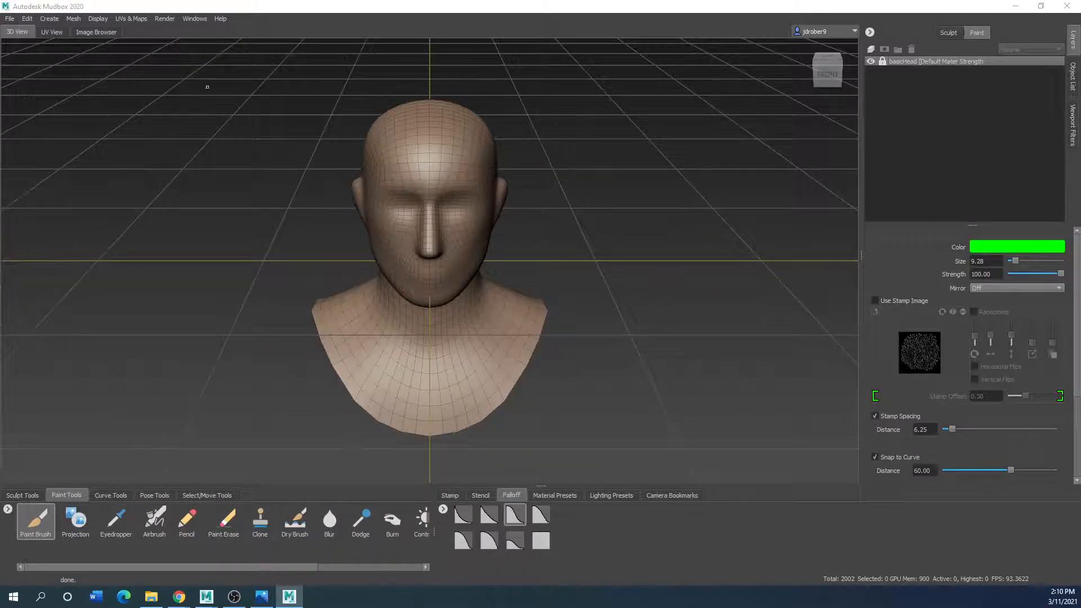
# Try the stamp image option for the Paint Brush and view the available stamps.
pyautogui.click(876, 300)
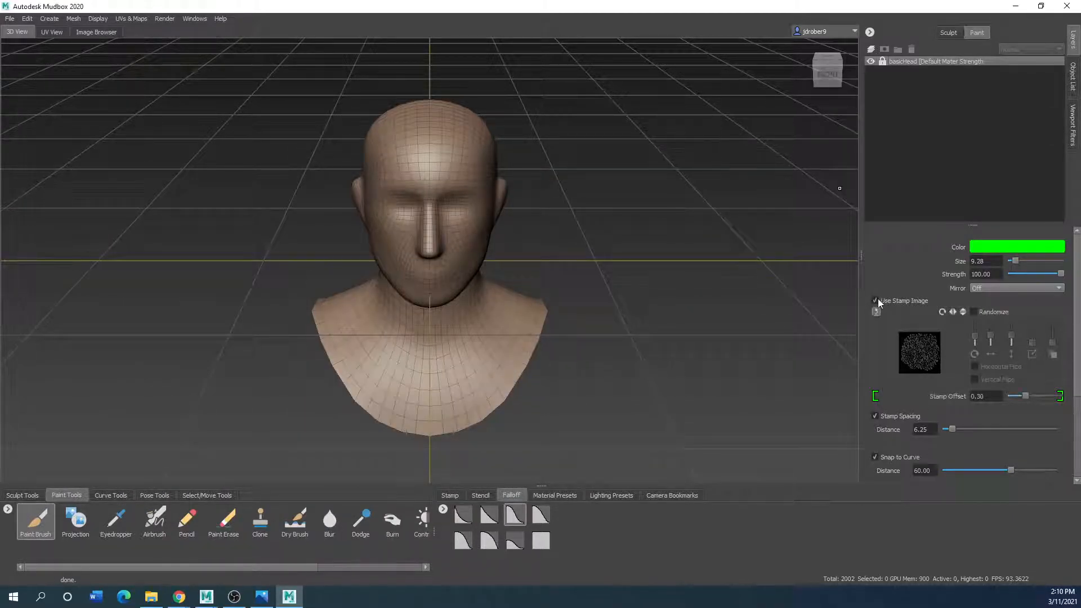
pyautogui.click(450, 493)
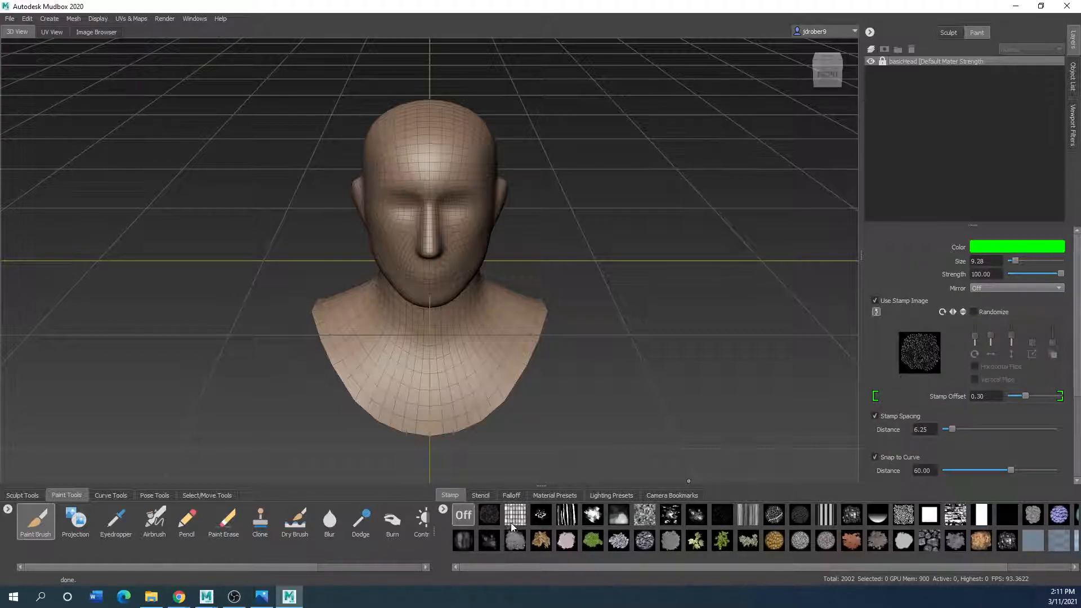
pyautogui.click(875, 301)
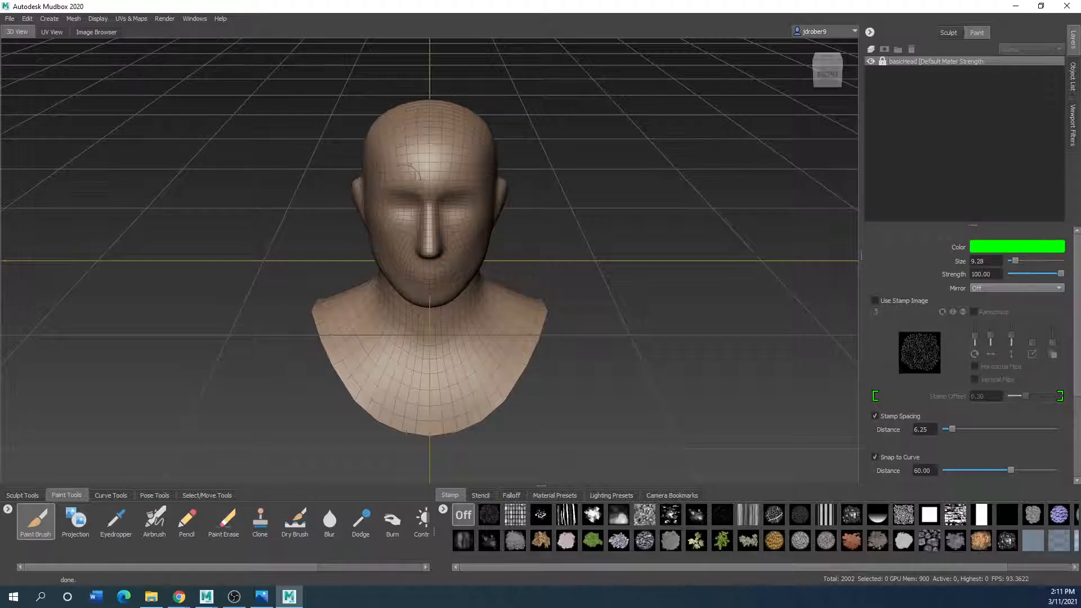
# Create Paint Layer 1 on the head with size 2048, TIFF (8 bit, RGBA) format and the Diffuse channel.
pyautogui.click(945, 32)
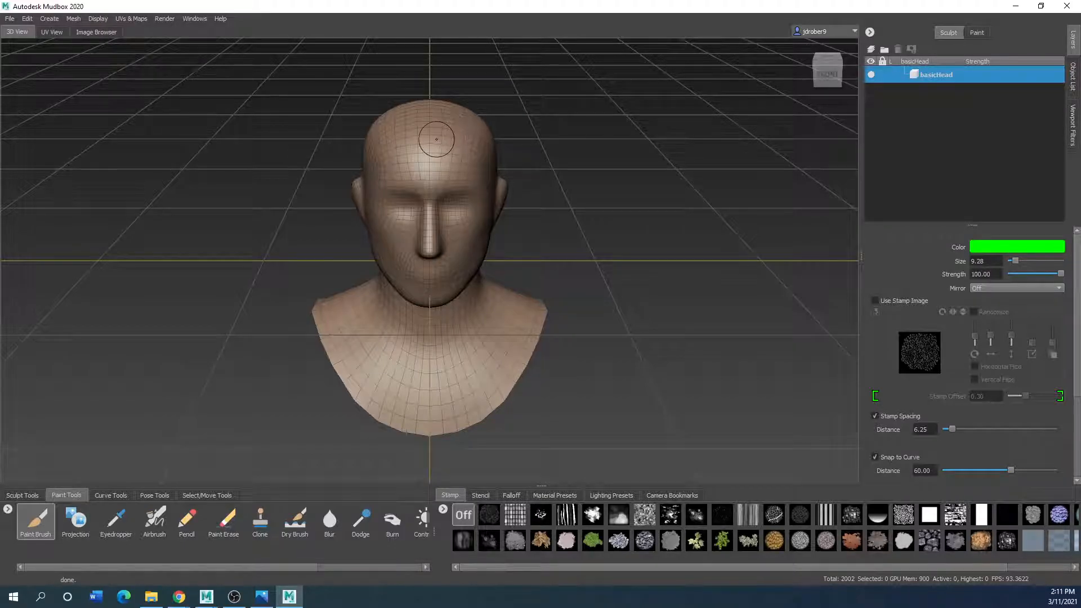
pyautogui.click(979, 32)
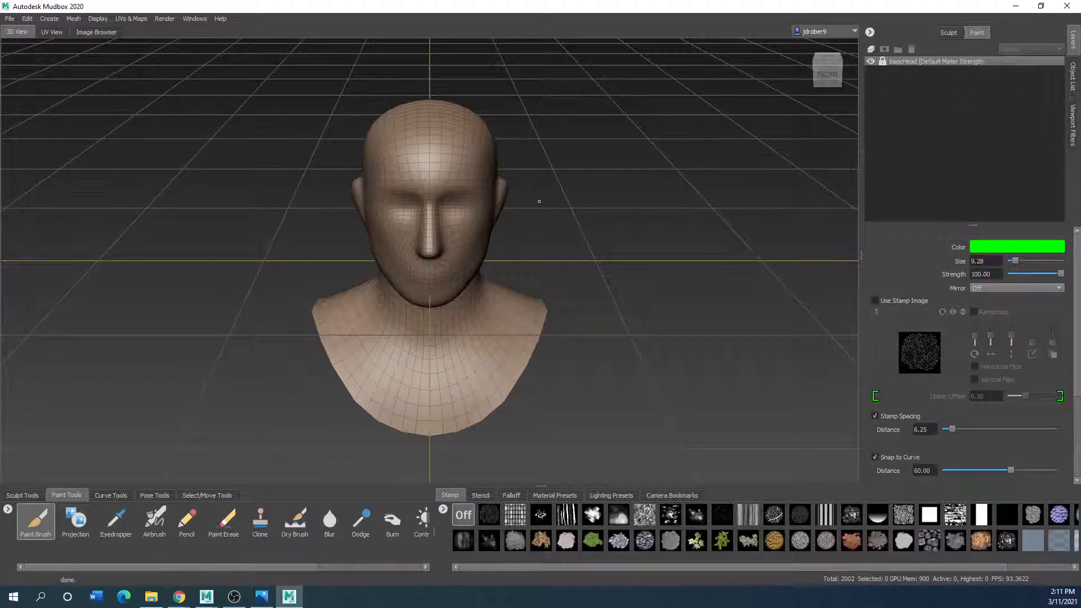
pyautogui.click(871, 54)
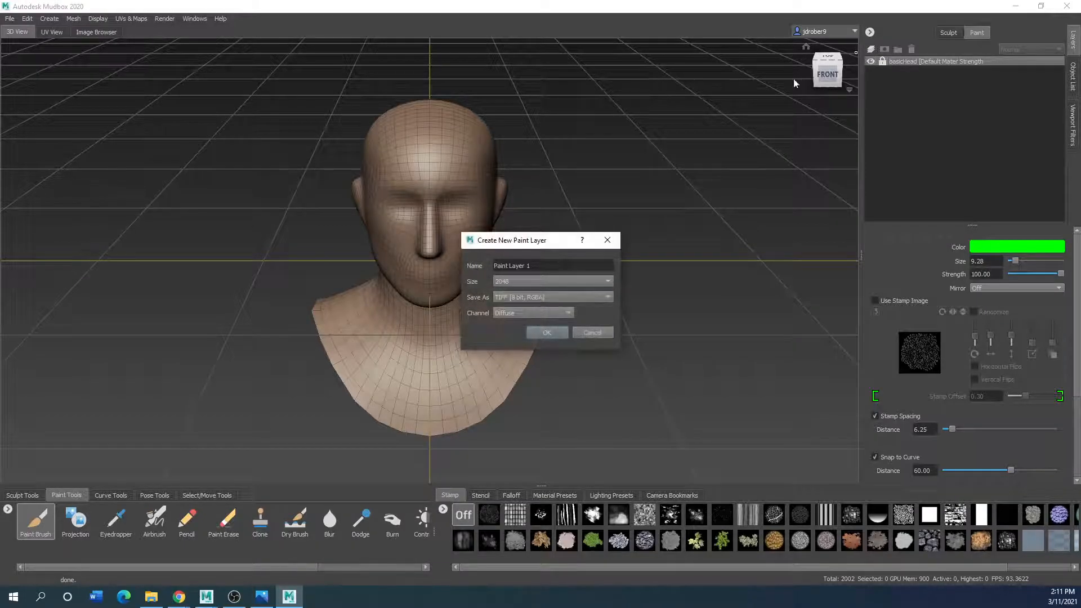
pyautogui.moveTo(555, 242); pyautogui.dragTo(715, 121)
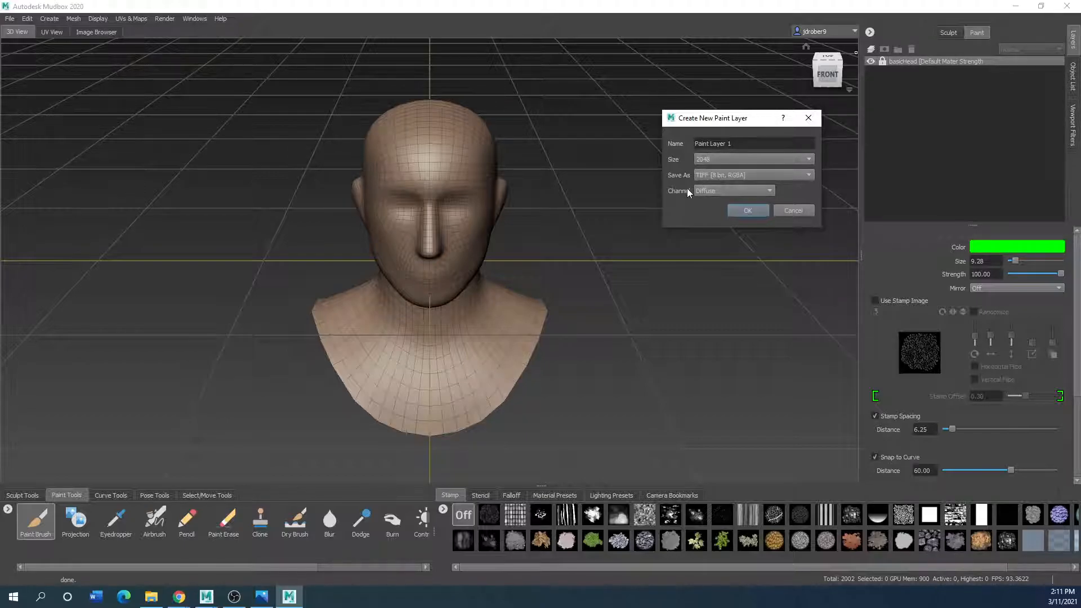
pyautogui.click(769, 192)
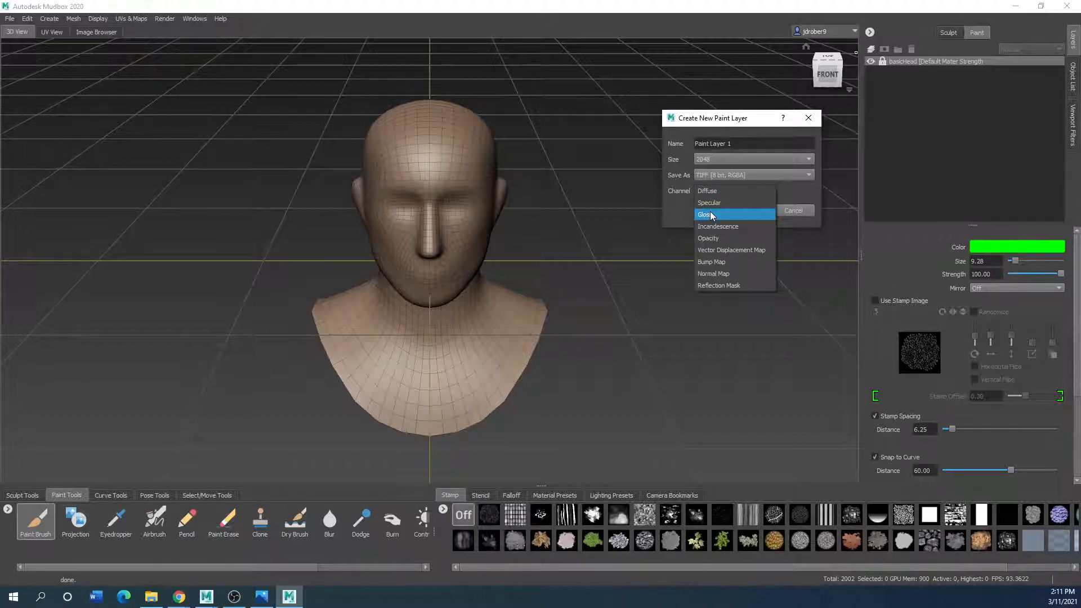
pyautogui.click(708, 192)
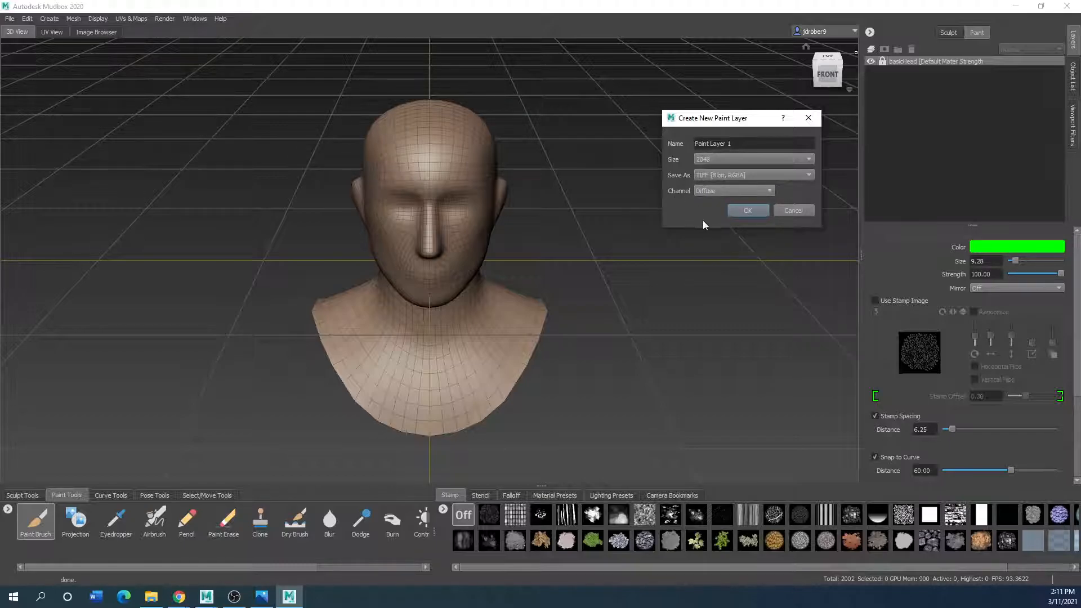
pyautogui.click(744, 209)
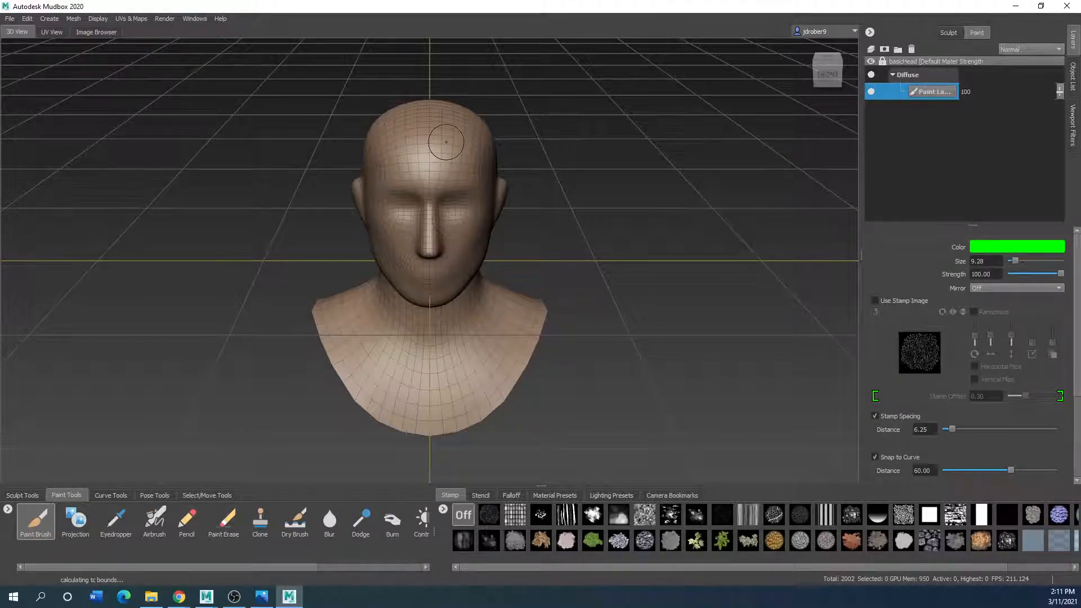
# Paint freehand green strokes over the face, chest, back of the head and neck.
pyautogui.moveTo(453, 124)
pyautogui.mouseDown()
pyautogui.moveTo(407, 153)
pyautogui.moveTo(453, 162)
pyautogui.moveTo(481, 197)
pyautogui.moveTo(463, 238)
pyautogui.mouseUp()
pyautogui.moveTo(449, 308)
pyautogui.mouseDown()
pyautogui.moveTo(459, 340)
pyautogui.moveTo(381, 336)
pyautogui.moveTo(501, 338)
pyautogui.mouseUp()
pyautogui.moveTo(431, 352)
pyautogui.mouseDown()
pyautogui.moveTo(388, 310)
pyautogui.moveTo(424, 157)
pyautogui.moveTo(506, 183)
pyautogui.mouseUp()
pyautogui.moveTo(434, 117)
pyautogui.mouseDown()
pyautogui.moveTo(442, 162)
pyautogui.moveTo(392, 301)
pyautogui.mouseUp()
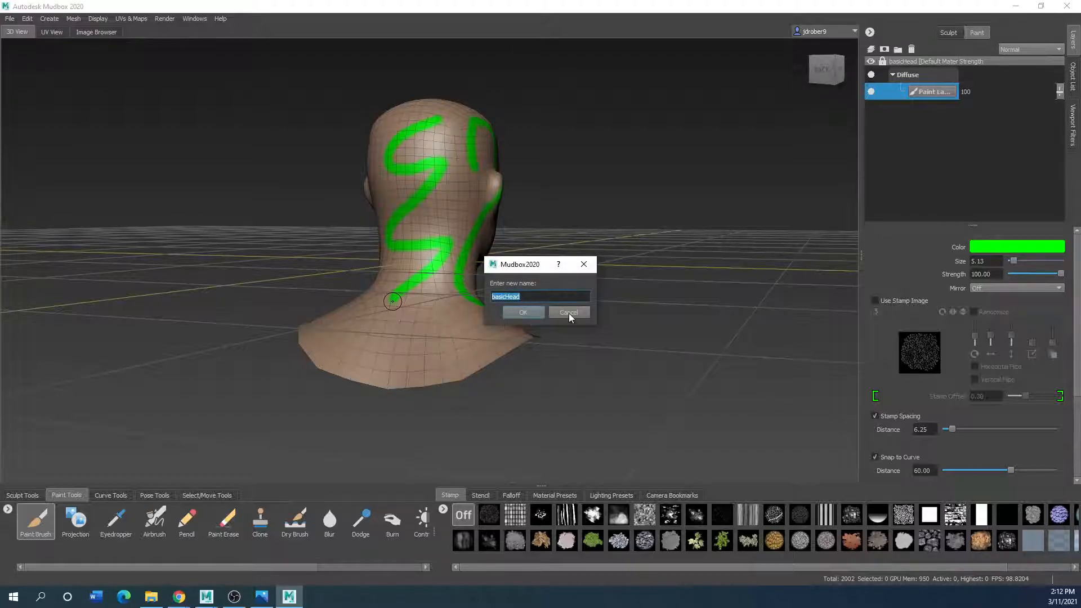
pyautogui.click(568, 312)
pyautogui.moveTo(470, 298)
pyautogui.mouseDown()
pyautogui.moveTo(385, 329)
pyautogui.moveTo(445, 298)
pyautogui.moveTo(436, 211)
pyautogui.moveTo(405, 222)
pyautogui.mouseUp()
pyautogui.moveTo(403, 279); pyautogui.dragTo(392, 318)
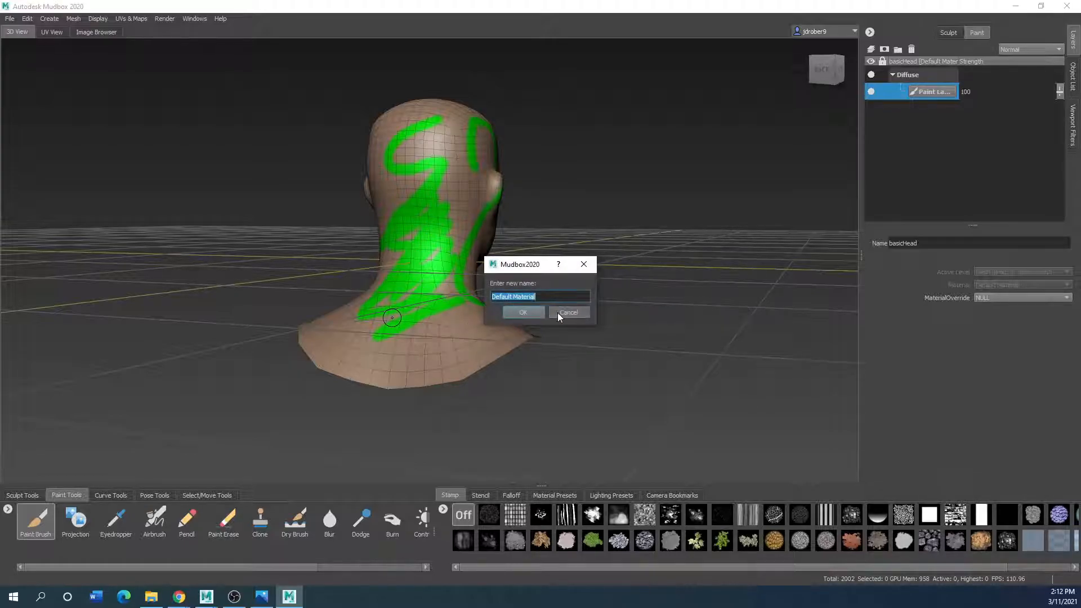
pyautogui.click(557, 312)
# Paint more green strokes across the top, back and side of the head.
pyautogui.keyDown('alt'); pyautogui.moveTo(476, 328); pyautogui.dragTo(376, 389); pyautogui.keyUp('alt')
pyautogui.moveTo(416, 218)
pyautogui.mouseDown()
pyautogui.moveTo(428, 164)
pyautogui.moveTo(450, 135)
pyautogui.moveTo(394, 169)
pyautogui.moveTo(506, 198)
pyautogui.moveTo(421, 241)
pyautogui.mouseUp()
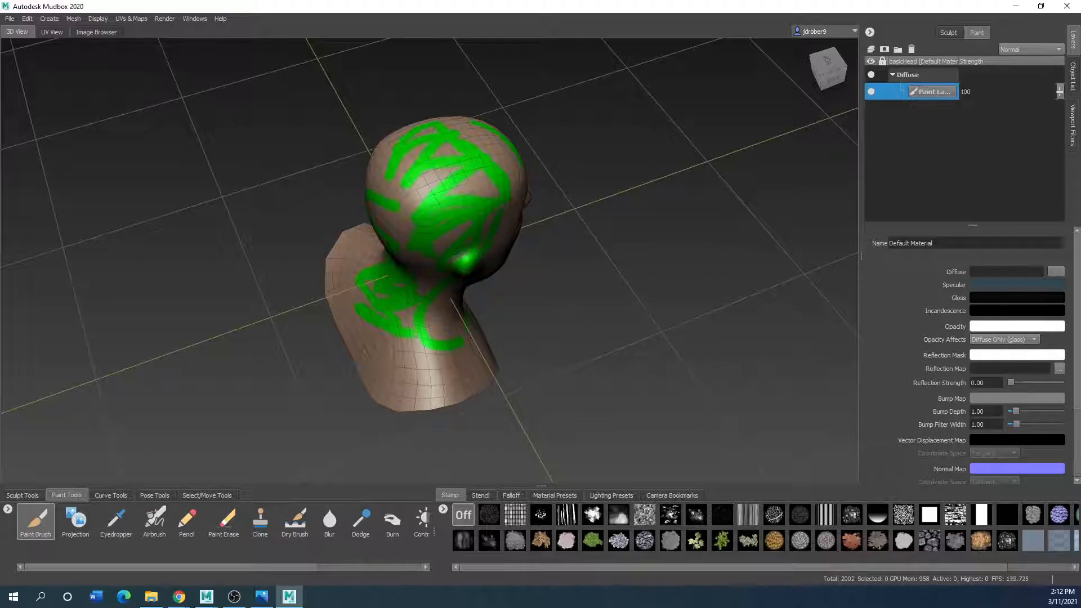
pyautogui.moveTo(389, 195)
pyautogui.mouseDown()
pyautogui.moveTo(482, 177)
pyautogui.moveTo(492, 194)
pyautogui.mouseUp()
pyautogui.keyDown('alt'); pyautogui.moveTo(418, 333); pyautogui.dragTo(399, 317); pyautogui.keyUp('alt')
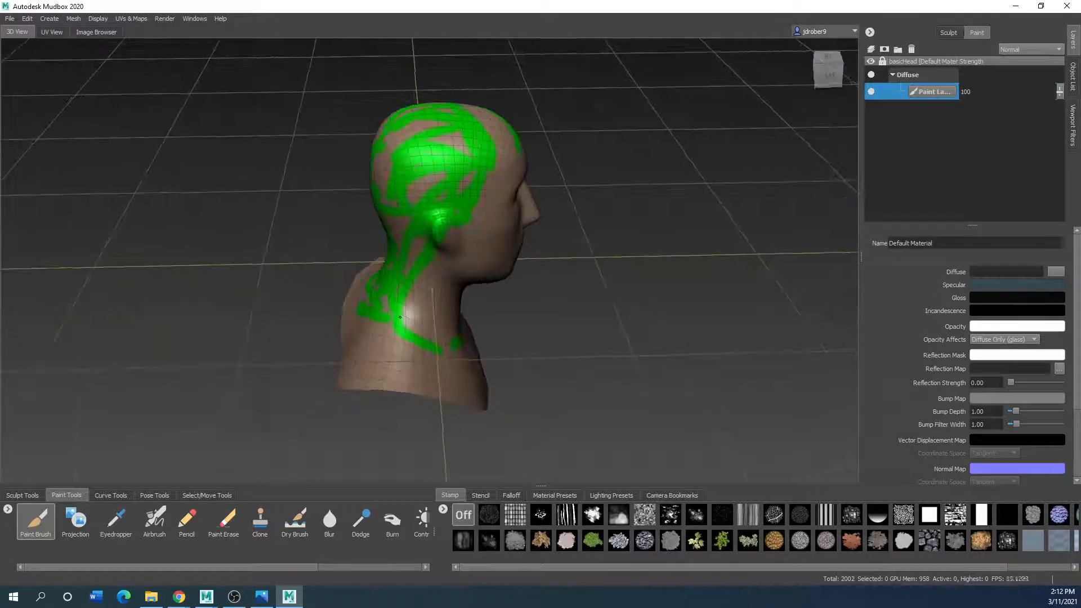
# Choose the second falloff curve and paint green strokes on the shoulder below the ear.
pyautogui.click(510, 495)
pyautogui.click(492, 517)
pyautogui.moveTo(421, 315)
pyautogui.mouseDown()
pyautogui.moveTo(397, 352)
pyautogui.moveTo(367, 350)
pyautogui.mouseUp()
pyautogui.scroll(5, 382, 344)
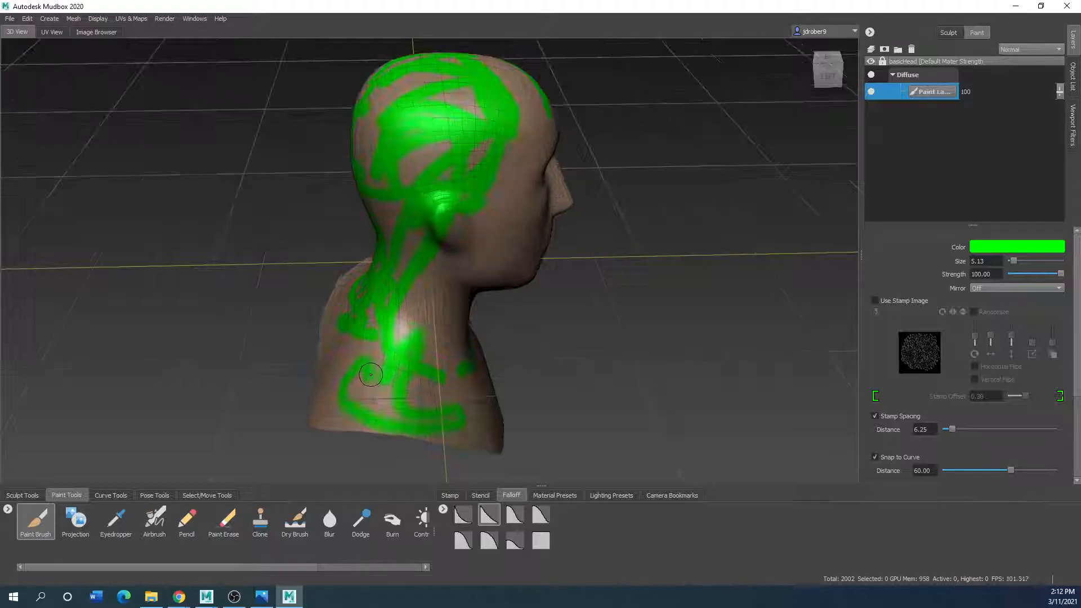
# Enlarge the brush to 15.62, paint soft green over the neck and cheek, and choose the first falloff curve.
pyautogui.press('b')
pyautogui.moveTo(411, 326)
pyautogui.mouseDown()
pyautogui.moveTo(522, 275)
pyautogui.moveTo(419, 338)
pyautogui.moveTo(528, 179)
pyautogui.mouseUp()
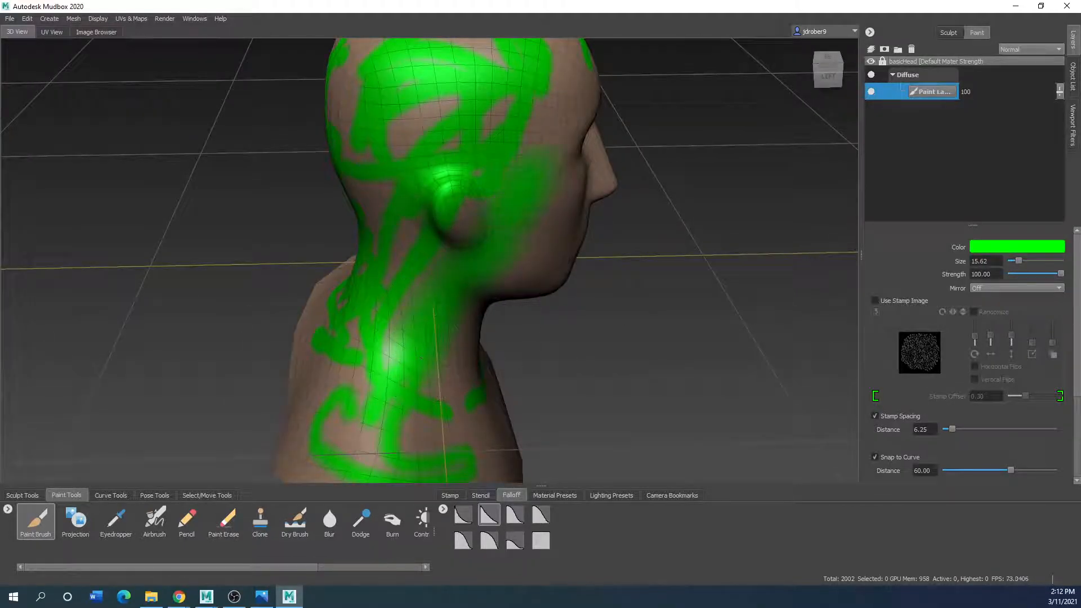
pyautogui.click(460, 517)
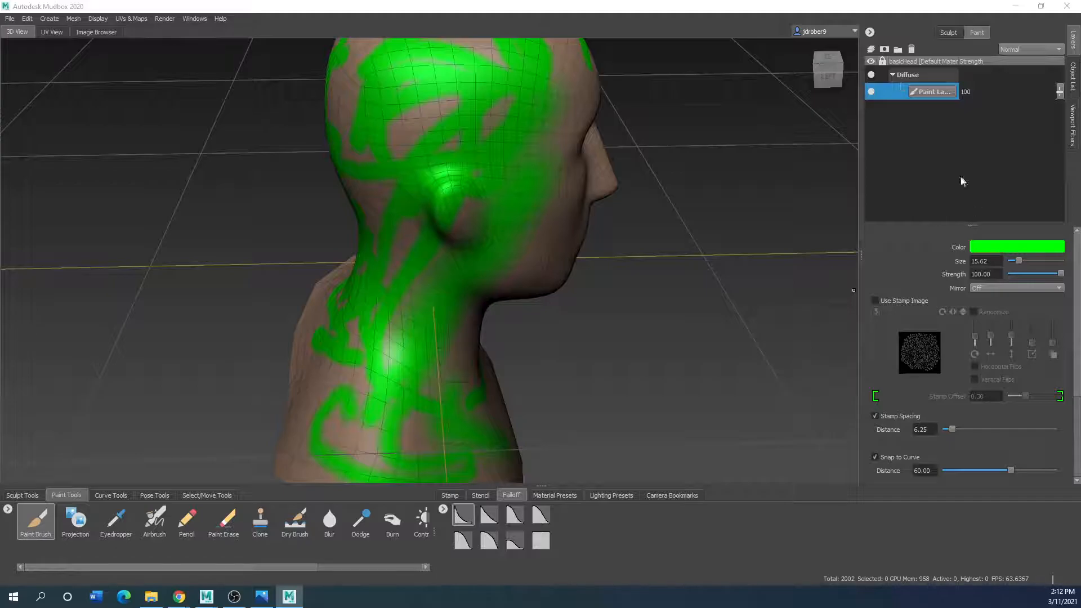
# Create Paint Layer 2 with size 2048 on the Diffuse channel and set the brush color to magenta.
pyautogui.click(870, 50)
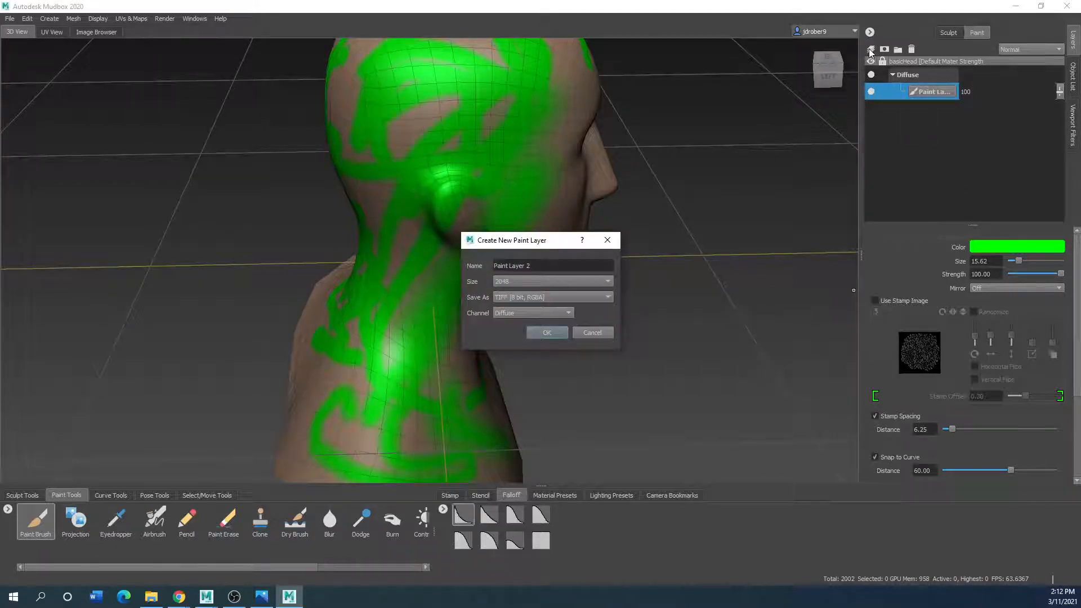
pyautogui.click(547, 333)
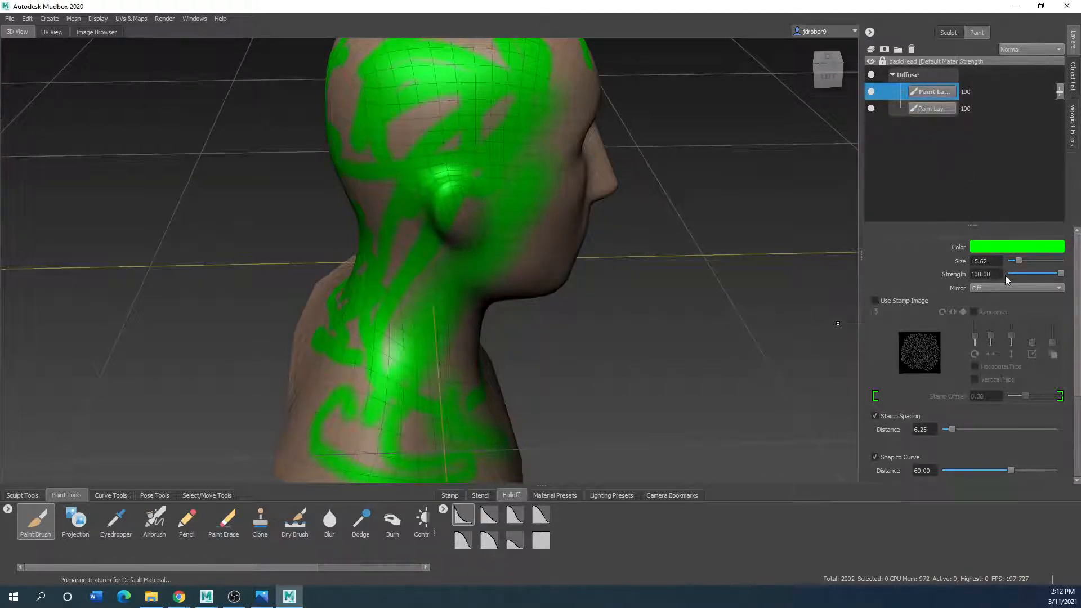
pyautogui.click(987, 244)
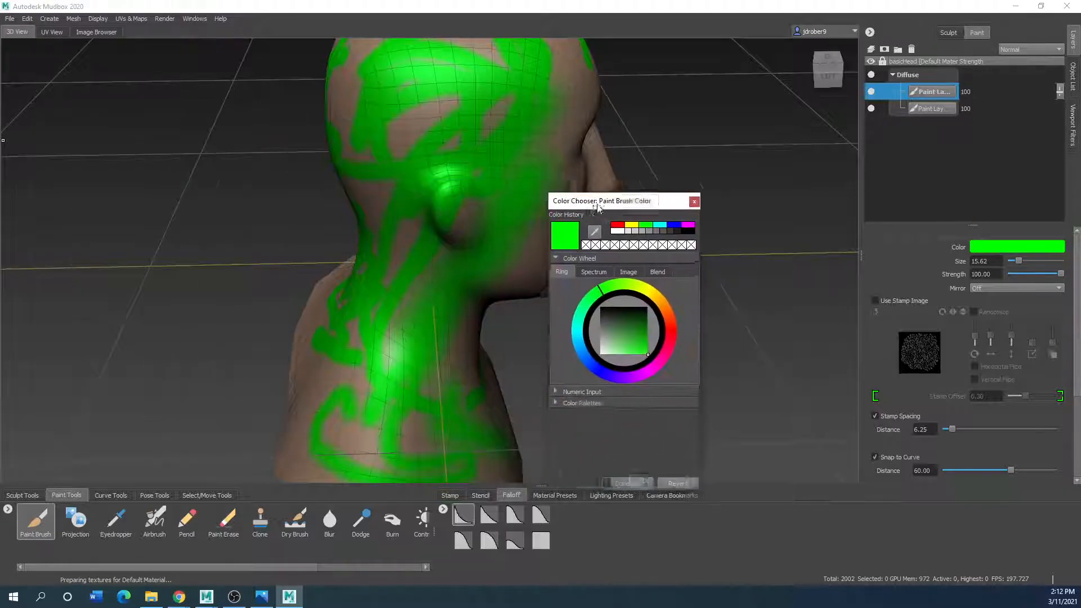
pyautogui.click(675, 369)
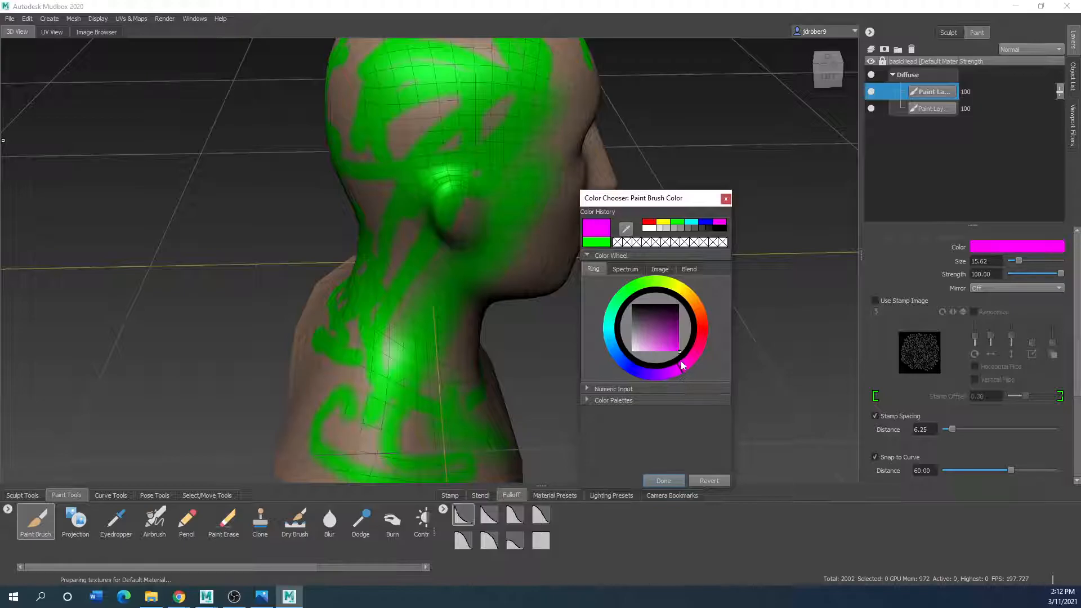
pyautogui.click(663, 480)
# Paint soft magenta strokes over the green on the jaw, neck, shoulder and back of the head.
pyautogui.moveTo(516, 246)
pyautogui.mouseDown()
pyautogui.moveTo(436, 389)
pyautogui.moveTo(368, 402)
pyautogui.moveTo(349, 439)
pyautogui.moveTo(319, 424)
pyautogui.moveTo(389, 315)
pyautogui.moveTo(431, 169)
pyautogui.moveTo(439, 68)
pyautogui.moveTo(369, 270)
pyautogui.moveTo(476, 181)
pyautogui.moveTo(400, 374)
pyautogui.moveTo(293, 366)
pyautogui.mouseUp()
pyautogui.keyDown('alt'); pyautogui.moveTo(462, 313); pyautogui.dragTo(495, 312); pyautogui.keyUp('alt')
pyautogui.moveTo(436, 285); pyautogui.dragTo(423, 378)
pyautogui.moveTo(418, 182); pyautogui.dragTo(382, 360)
pyautogui.moveTo(348, 284); pyautogui.dragTo(369, 448)
pyautogui.moveTo(360, 360); pyautogui.dragTo(473, 416)
pyautogui.moveTo(437, 245); pyautogui.dragTo(386, 315)
pyautogui.moveTo(422, 124); pyautogui.dragTo(389, 180)
pyautogui.keyDown('alt'); pyautogui.moveTo(450, 104); pyautogui.dragTo(270, 115); pyautogui.keyUp('alt')
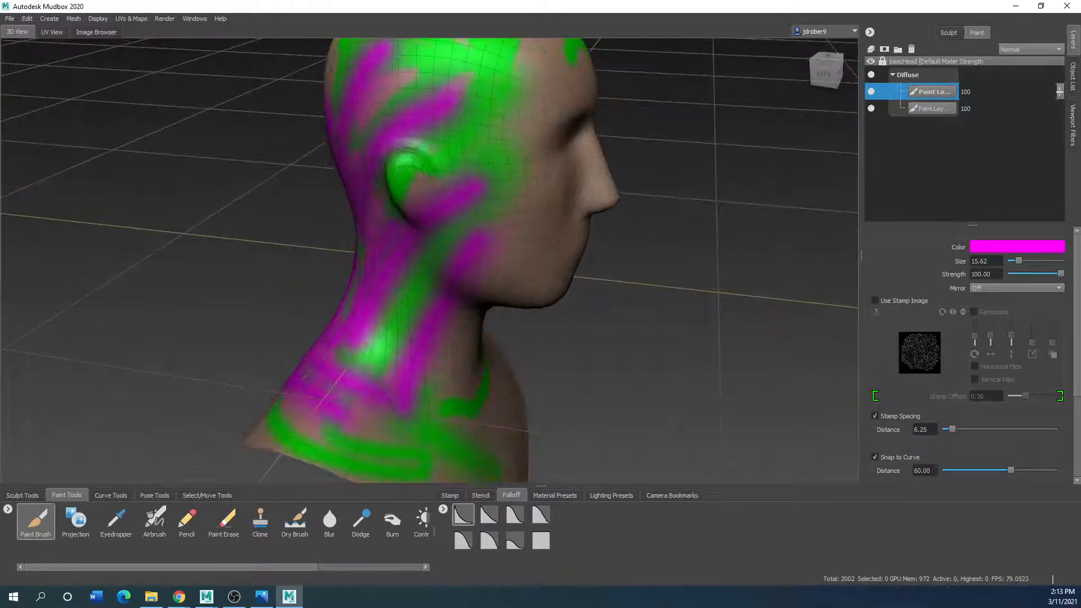
# Lower the opacity of the magenta paint layer to 48 and look at the blended colors around the head.
pyautogui.moveTo(1059, 90); pyautogui.dragTo(1059, 130)
pyautogui.moveTo(428, 338)
pyautogui.keyDown('alt'); pyautogui.mouseDown()
pyautogui.moveTo(677, 348)
pyautogui.moveTo(550, 447)
pyautogui.moveTo(478, 428)
pyautogui.moveTo(313, 429)
pyautogui.moveTo(383, 347)
pyautogui.mouseUp(); pyautogui.keyUp('alt')
pyautogui.press('n')
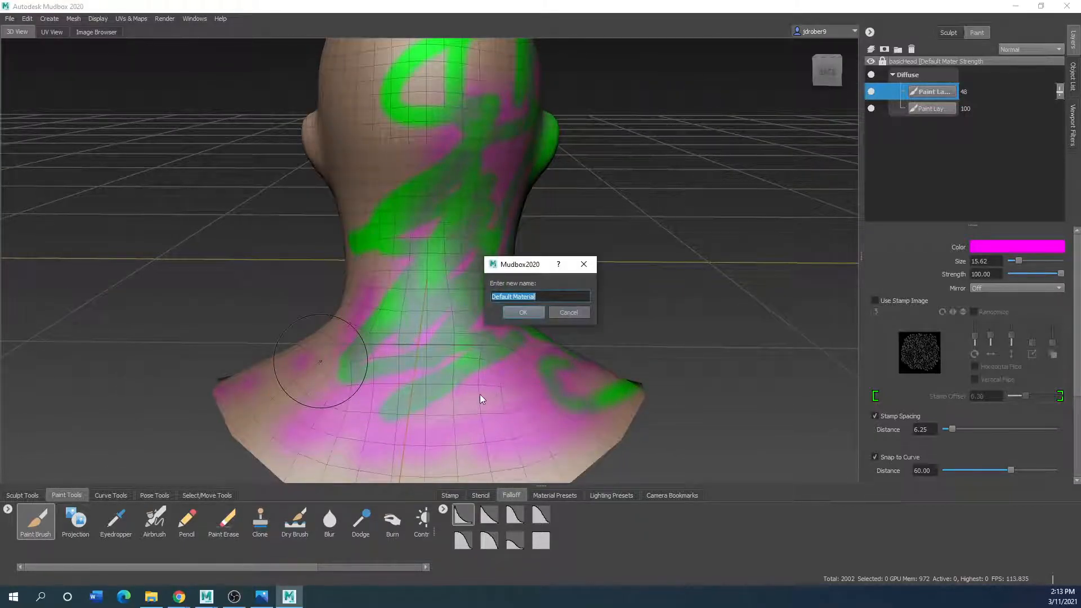
pyautogui.click(565, 312)
pyautogui.keyDown('alt'); pyautogui.moveTo(675, 349); pyautogui.dragTo(497, 572); pyautogui.keyUp('alt')
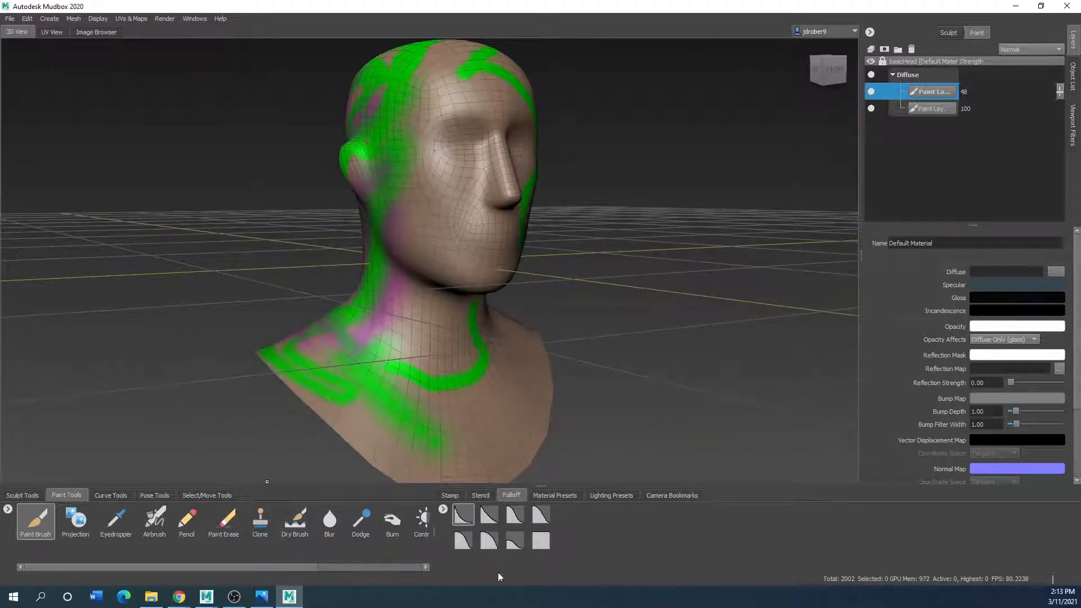
# Create Paint Layer 3 with size 2048, TIFF (8 bit, RGBA) format and the Diffuse channel.
pyautogui.click(450, 495)
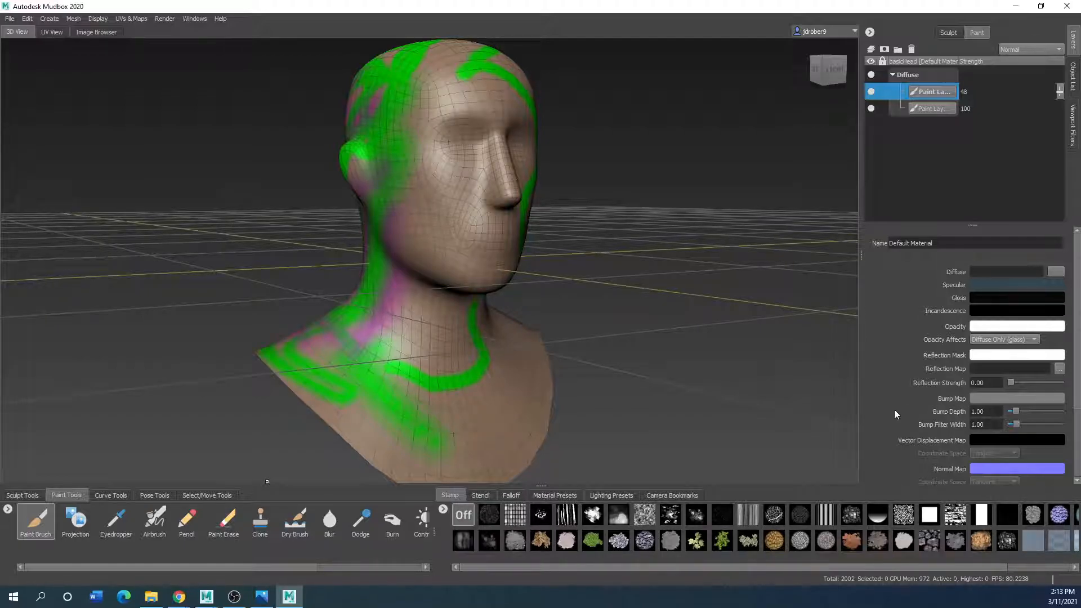
pyautogui.click(873, 50)
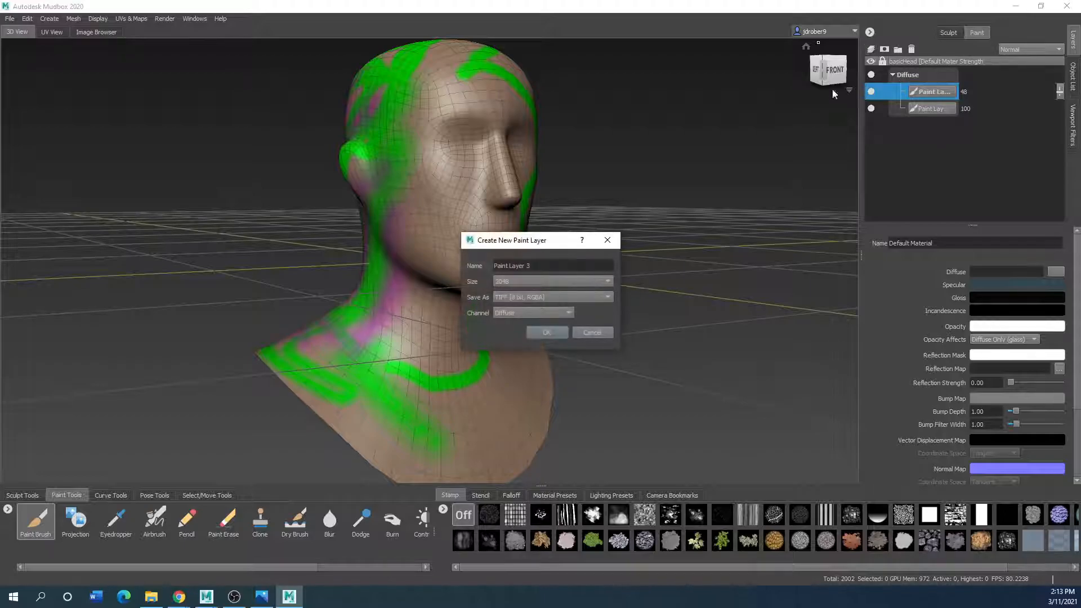
pyautogui.click(551, 331)
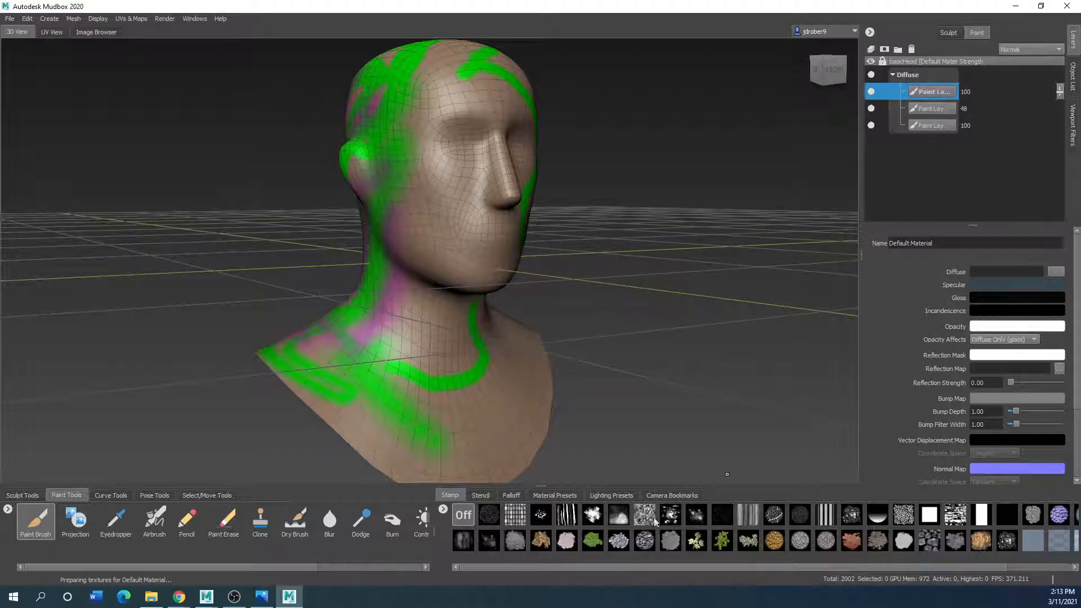
# Paint blue strokes with the woven grid stamp across the chest, neck and cheek.
pyautogui.click(522, 519)
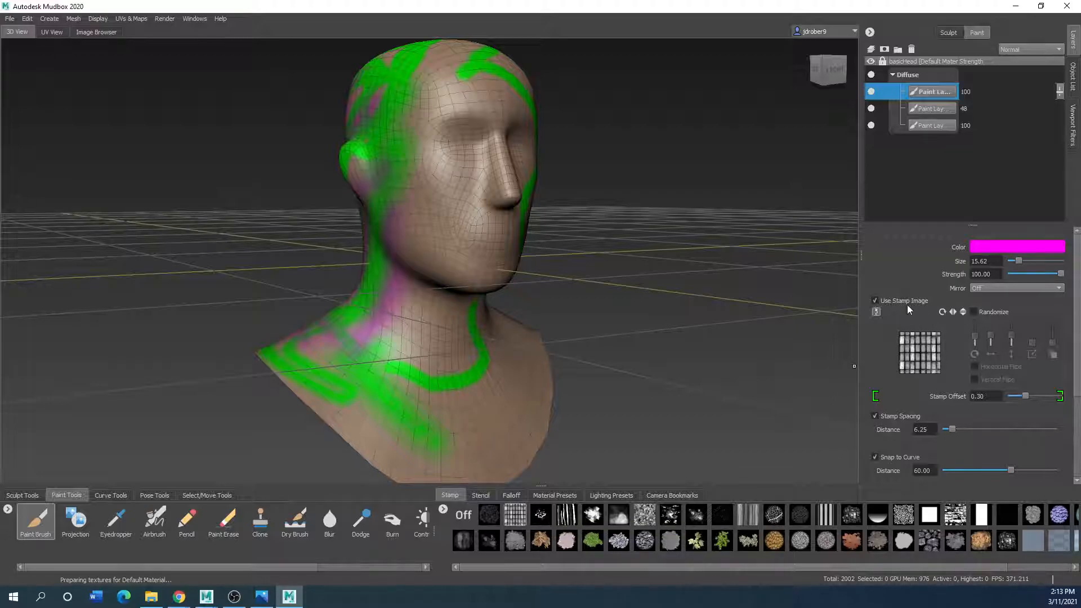
pyautogui.click(977, 248)
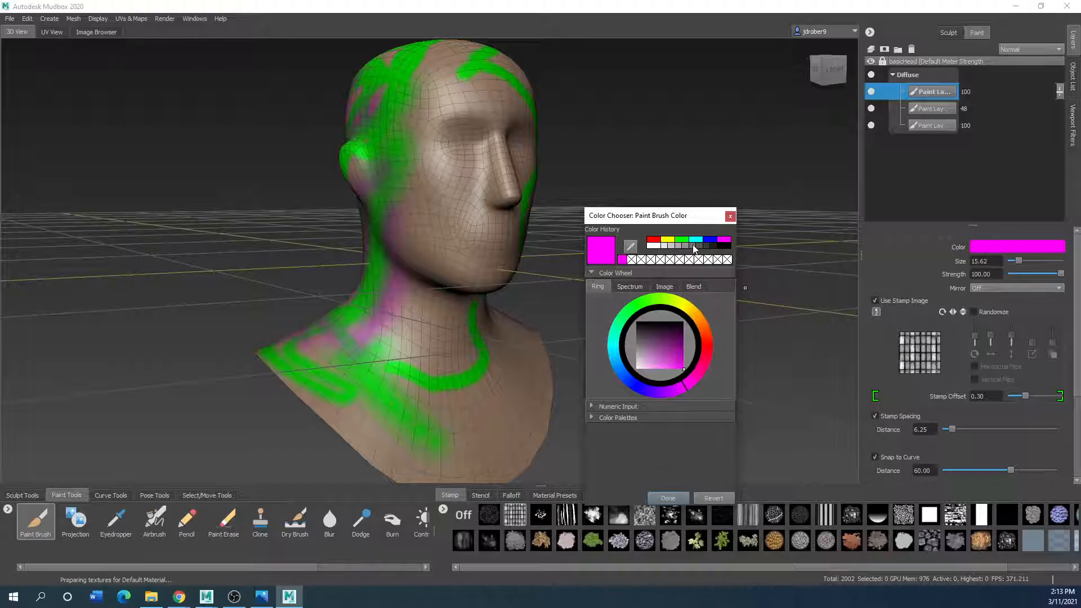
pyautogui.click(707, 240)
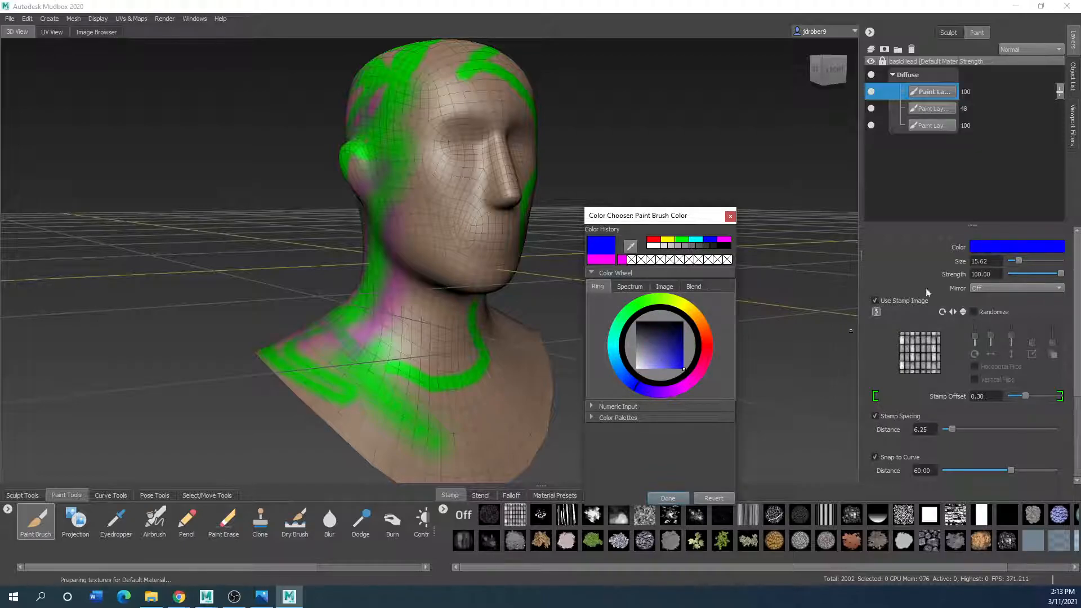
pyautogui.click(729, 216)
pyautogui.moveTo(426, 344)
pyautogui.mouseDown()
pyautogui.moveTo(414, 394)
pyautogui.moveTo(427, 434)
pyautogui.moveTo(495, 388)
pyautogui.moveTo(388, 344)
pyautogui.moveTo(394, 400)
pyautogui.moveTo(506, 383)
pyautogui.moveTo(538, 428)
pyautogui.mouseUp()
pyautogui.moveTo(523, 372)
pyautogui.mouseDown()
pyautogui.moveTo(427, 307)
pyautogui.moveTo(349, 343)
pyautogui.moveTo(329, 371)
pyautogui.mouseUp()
pyautogui.moveTo(470, 210)
pyautogui.mouseDown()
pyautogui.moveTo(445, 270)
pyautogui.moveTo(428, 186)
pyautogui.moveTo(450, 220)
pyautogui.mouseUp()
# Choose the green leaf stamp and paint dark blue strokes over the back, neck and side of the head.
pyautogui.click(593, 540)
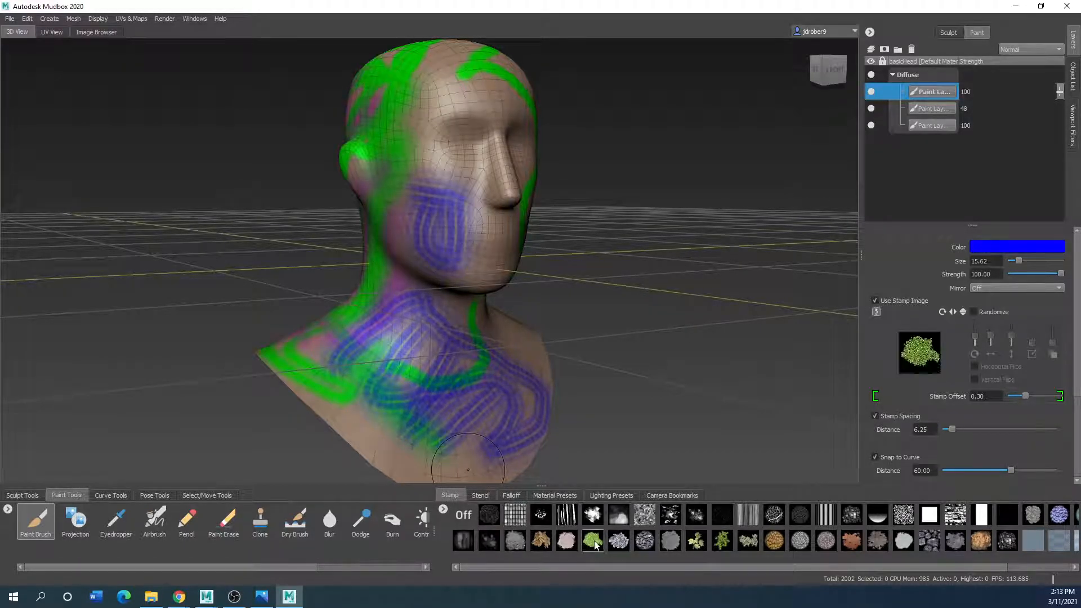
pyautogui.keyDown('alt'); pyautogui.moveTo(431, 323); pyautogui.dragTo(664, 383); pyautogui.keyUp('alt')
pyautogui.moveTo(367, 260)
pyautogui.keyDown('alt'); pyautogui.mouseDown()
pyautogui.moveTo(473, 141)
pyautogui.moveTo(416, 214)
pyautogui.moveTo(420, 236)
pyautogui.moveTo(465, 204)
pyautogui.moveTo(400, 304)
pyautogui.moveTo(389, 411)
pyautogui.moveTo(507, 361)
pyautogui.moveTo(444, 403)
pyautogui.moveTo(349, 416)
pyautogui.moveTo(405, 344)
pyautogui.moveTo(490, 349)
pyautogui.moveTo(411, 422)
pyautogui.mouseUp(); pyautogui.keyUp('alt')
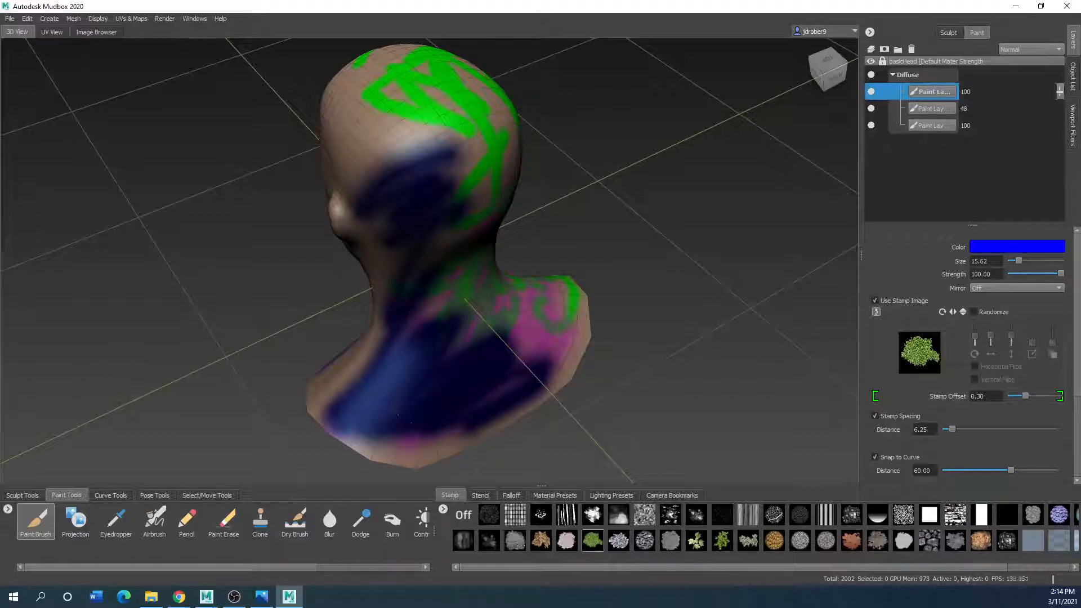
# Choose the third falloff curve, set the brush size to 12.40 and strength to 14.60, and paint over the head.
pyautogui.click(511, 495)
pyautogui.moveTo(459, 307)
pyautogui.mouseDown()
pyautogui.moveTo(484, 338)
pyautogui.moveTo(466, 398)
pyautogui.mouseUp()
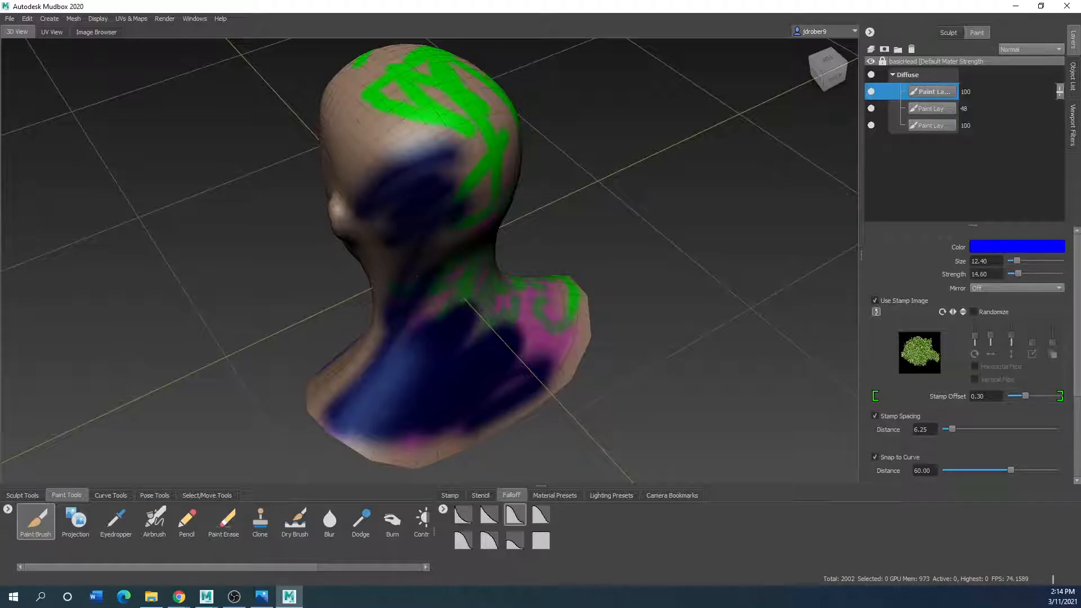
pyautogui.moveTo(434, 133)
pyautogui.mouseDown()
pyautogui.moveTo(393, 141)
pyautogui.moveTo(383, 128)
pyautogui.moveTo(455, 104)
pyautogui.moveTo(495, 143)
pyautogui.moveTo(463, 194)
pyautogui.mouseUp()
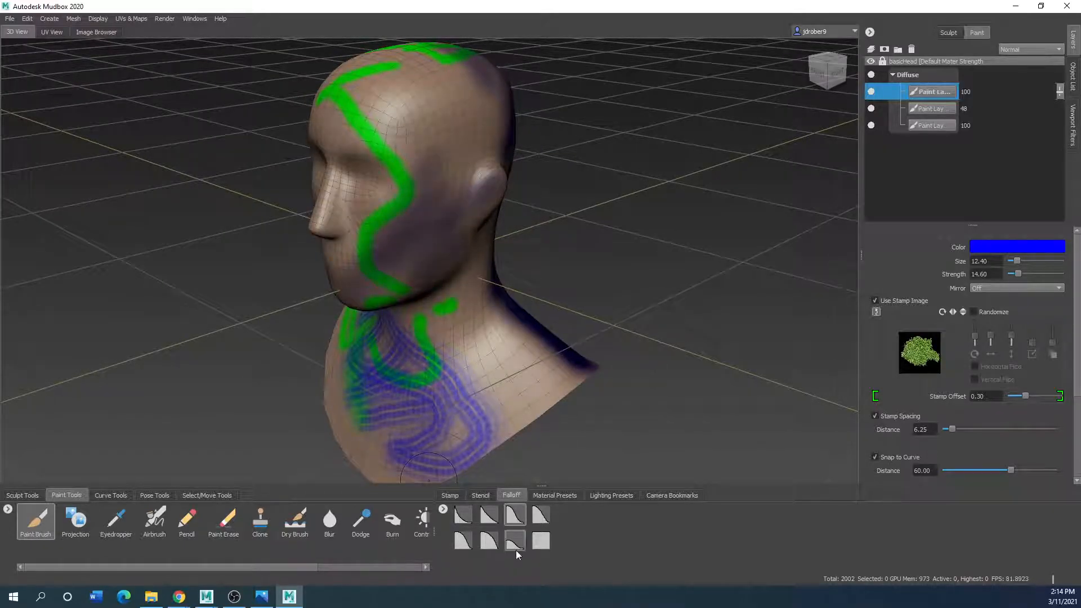
# Look over the stamps and material presets, and paint a faint leaf-stamp stroke on the side of the neck.
pyautogui.click(450, 496)
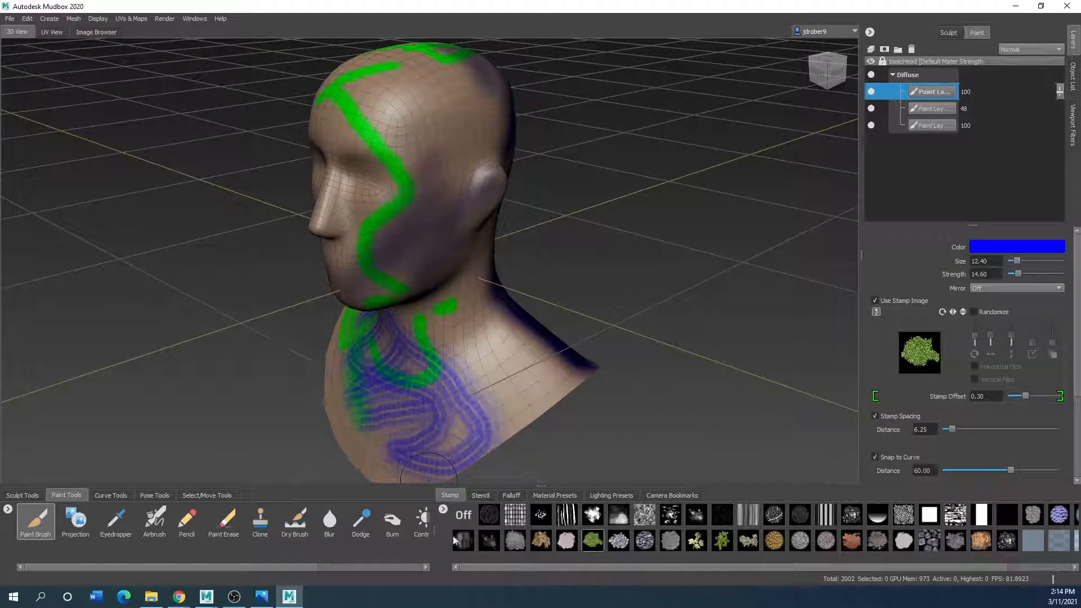
pyautogui.click(544, 497)
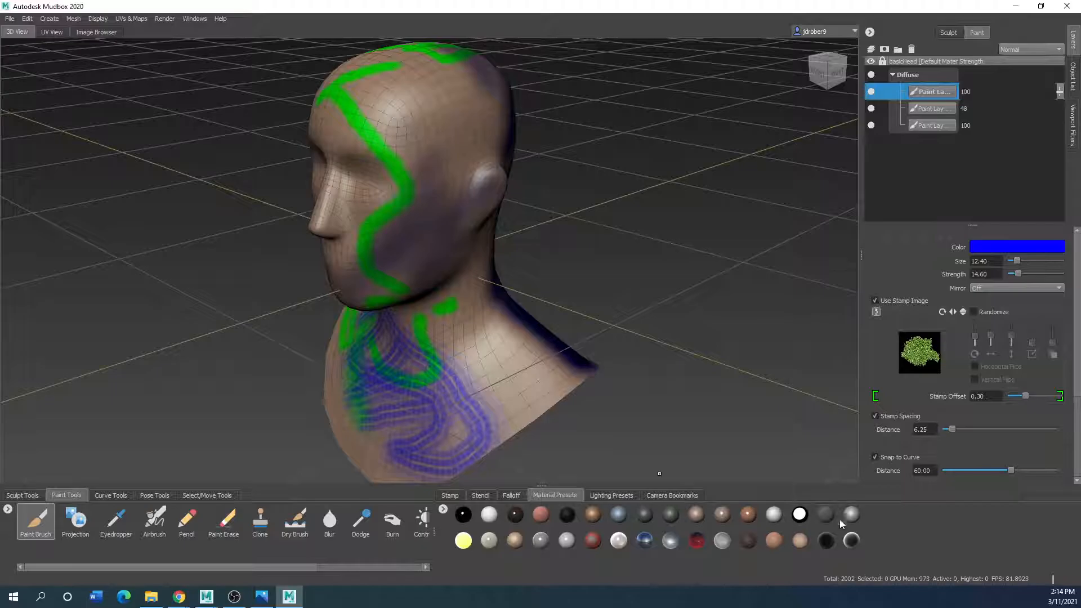
pyautogui.click(450, 496)
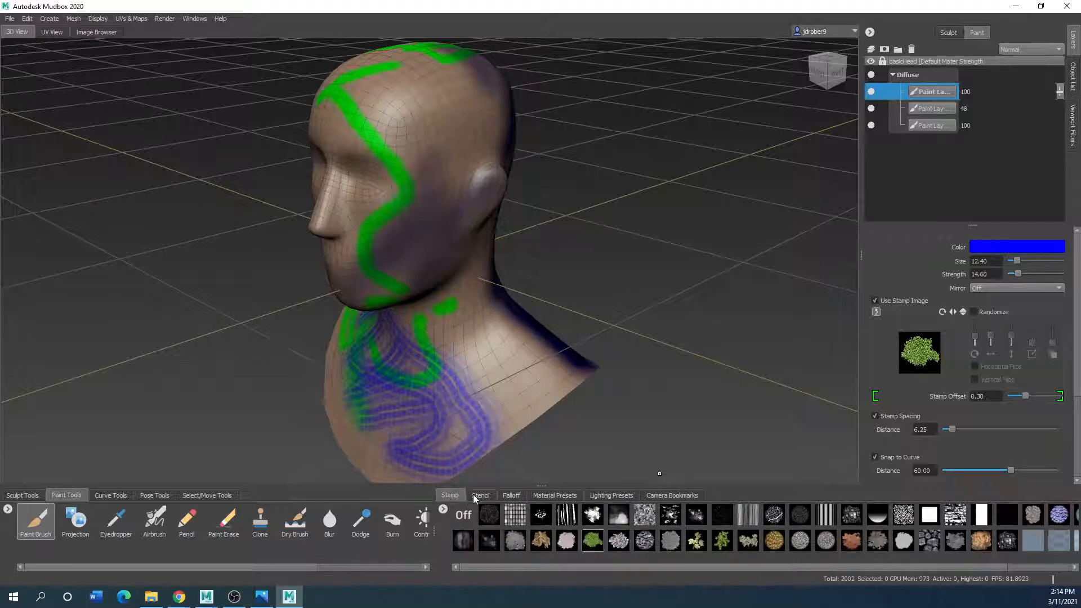
pyautogui.moveTo(461, 315)
pyautogui.mouseDown()
pyautogui.moveTo(456, 344)
pyautogui.moveTo(528, 398)
pyautogui.mouseUp()
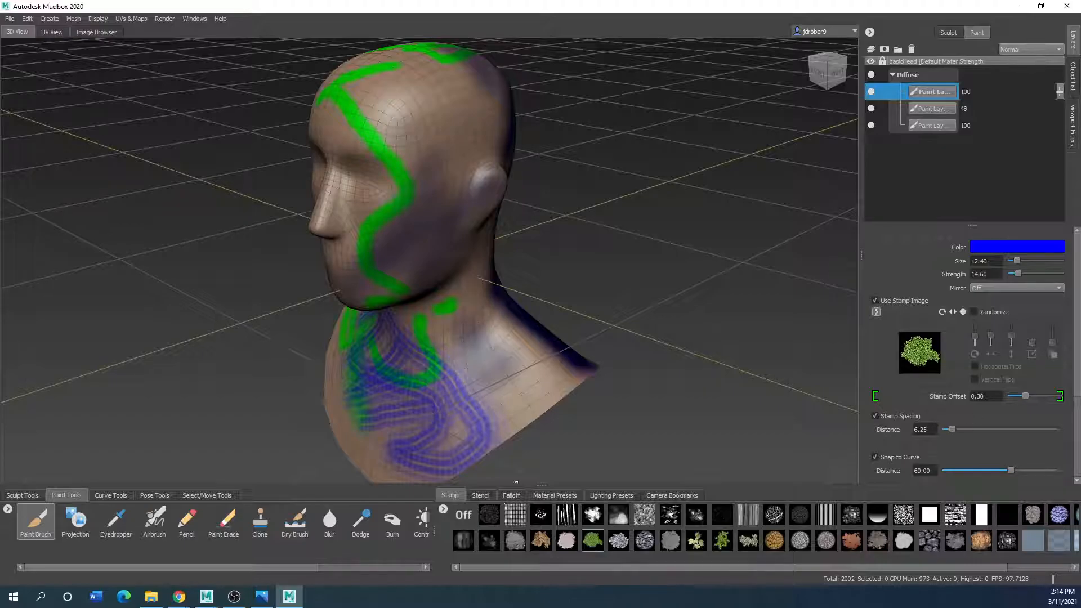
# Choose the fourth falloff curve and paint a blue patch on the side of the neck above the shoulder.
pyautogui.click(511, 495)
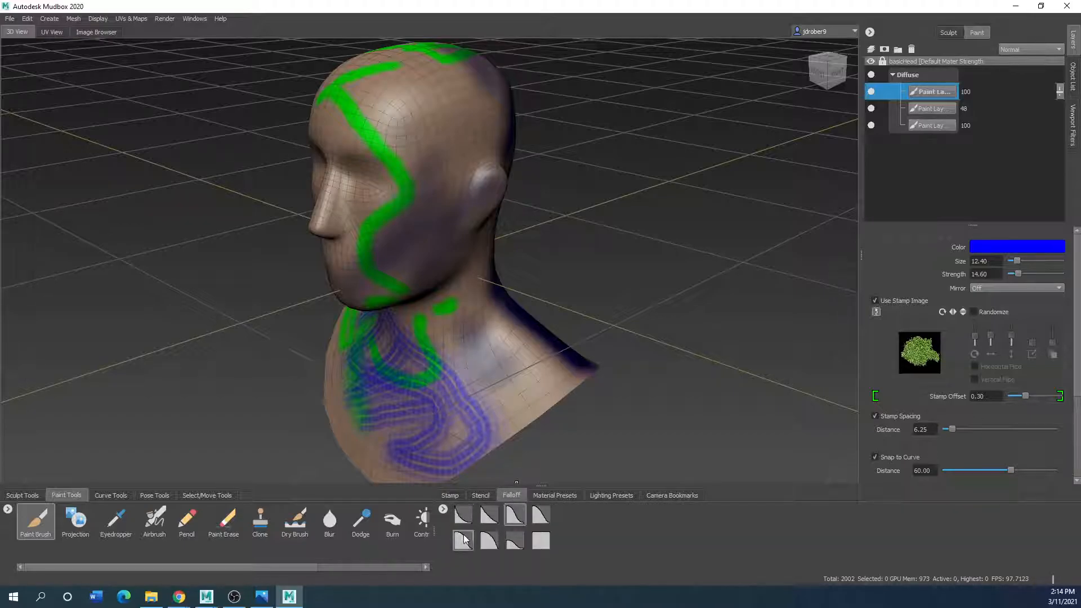
pyautogui.click(488, 514)
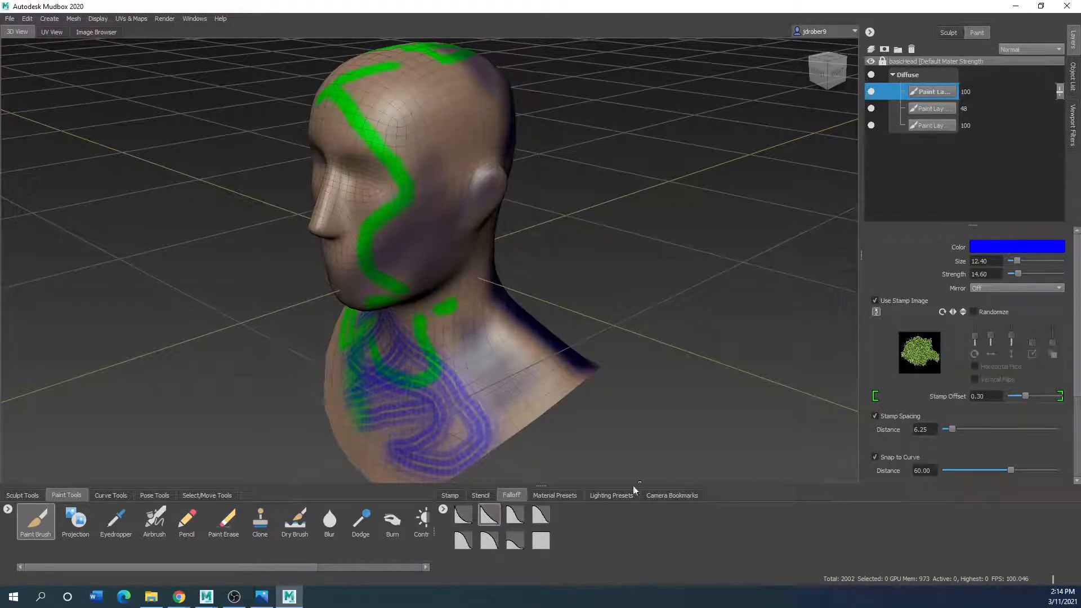
pyautogui.click(540, 514)
pyautogui.moveTo(507, 383)
pyautogui.mouseDown()
pyautogui.moveTo(479, 389)
pyautogui.moveTo(492, 367)
pyautogui.mouseUp()
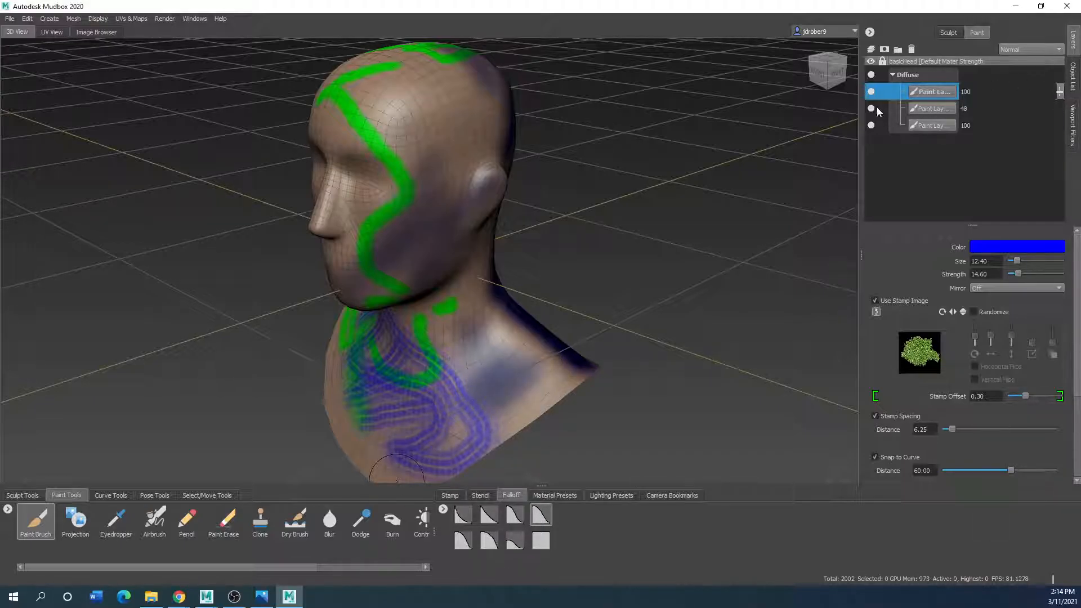
# Hide the two lower paint layers and paint blue across the forehead and temple.
pyautogui.click(871, 109)
pyautogui.click(870, 125)
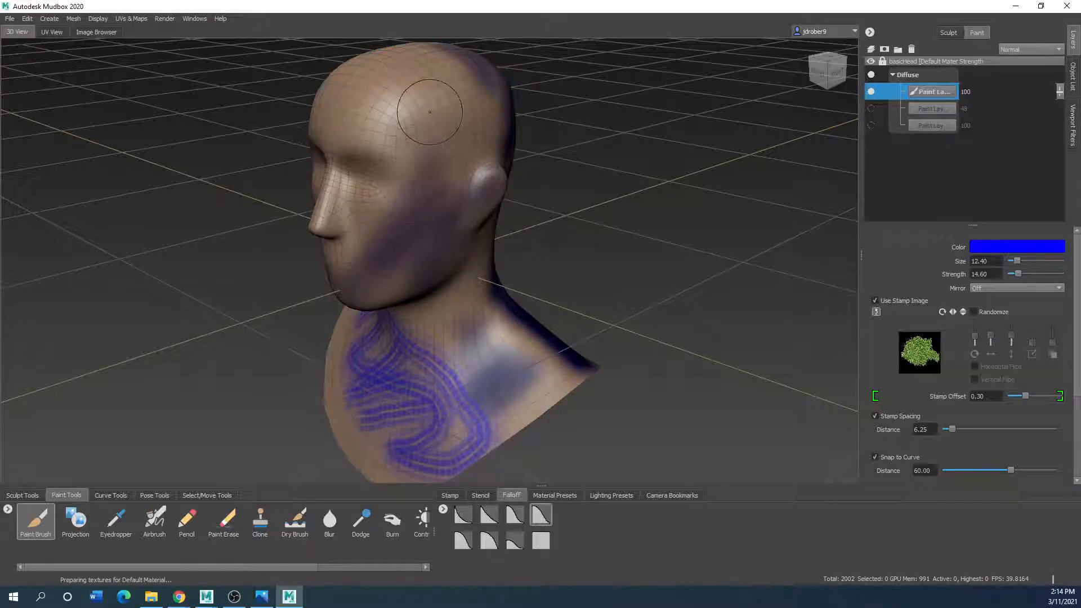
pyautogui.moveTo(349, 141)
pyautogui.mouseDown()
pyautogui.moveTo(428, 96)
pyautogui.moveTo(478, 130)
pyautogui.mouseUp()
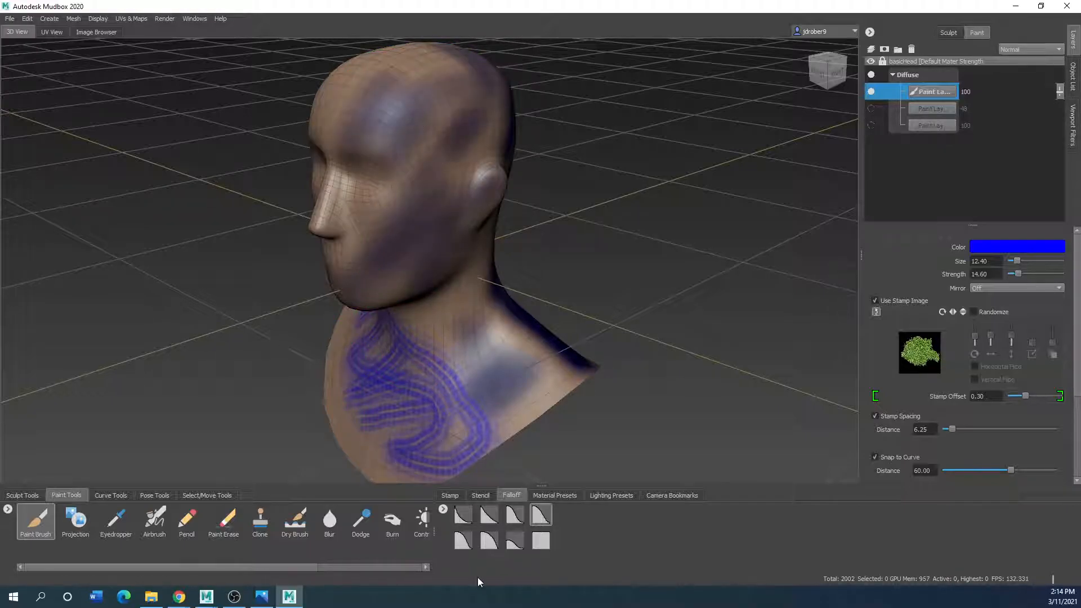
# Choose the fifth falloff curve and paint soft blue strokes over the neck, chest and face.
pyautogui.click(462, 540)
pyautogui.moveTo(501, 373)
pyautogui.mouseDown()
pyautogui.moveTo(535, 399)
pyautogui.moveTo(424, 305)
pyautogui.mouseUp()
pyautogui.moveTo(357, 416)
pyautogui.mouseDown()
pyautogui.moveTo(394, 444)
pyautogui.moveTo(420, 360)
pyautogui.mouseUp()
pyautogui.moveTo(384, 290)
pyautogui.mouseDown()
pyautogui.moveTo(383, 178)
pyautogui.moveTo(338, 220)
pyautogui.mouseUp()
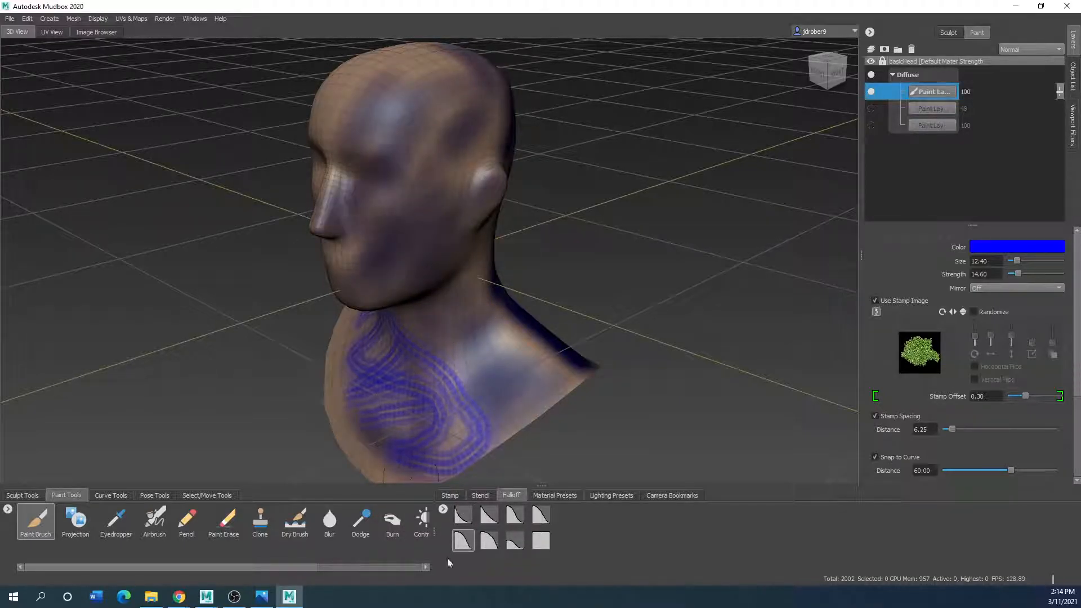
# Turn off the stamp image, choose the first falloff curve, set the brush size to 19.10, and paint blue over the shoulder, neck and face.
pyautogui.click(488, 515)
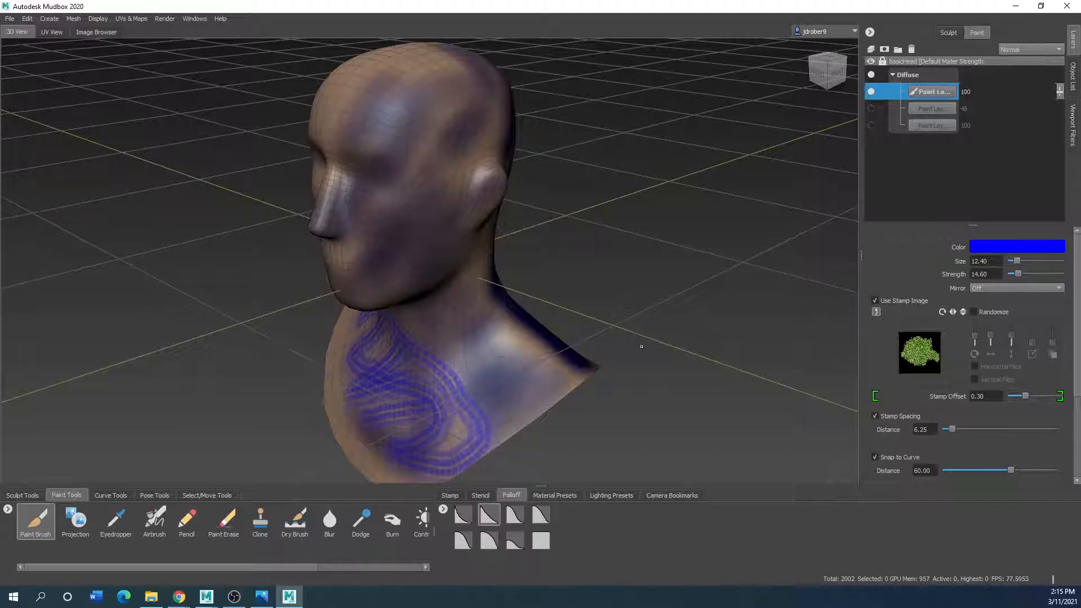
pyautogui.click(876, 301)
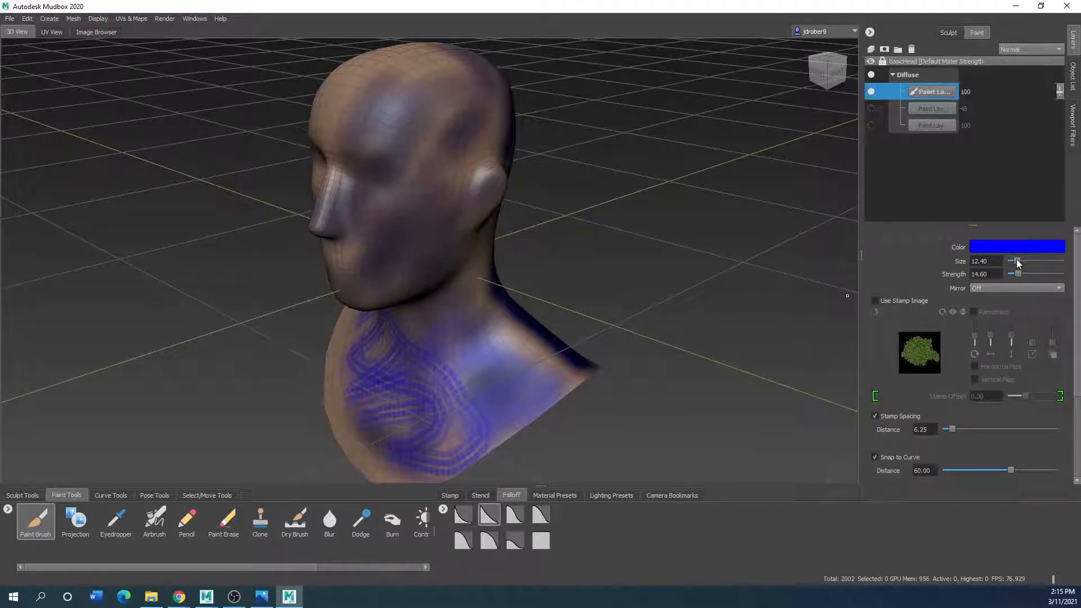
pyautogui.click(463, 514)
pyautogui.keyDown('alt'); pyautogui.moveTo(349, 310); pyautogui.dragTo(563, 321); pyautogui.keyUp('alt')
pyautogui.moveTo(380, 331)
pyautogui.mouseDown()
pyautogui.moveTo(390, 339)
pyautogui.moveTo(387, 327)
pyautogui.moveTo(384, 383)
pyautogui.moveTo(360, 351)
pyautogui.mouseUp()
pyautogui.moveTo(470, 224)
pyautogui.mouseDown()
pyautogui.moveTo(424, 208)
pyautogui.moveTo(433, 217)
pyautogui.moveTo(270, 197)
pyautogui.moveTo(169, 146)
pyautogui.mouseUp()
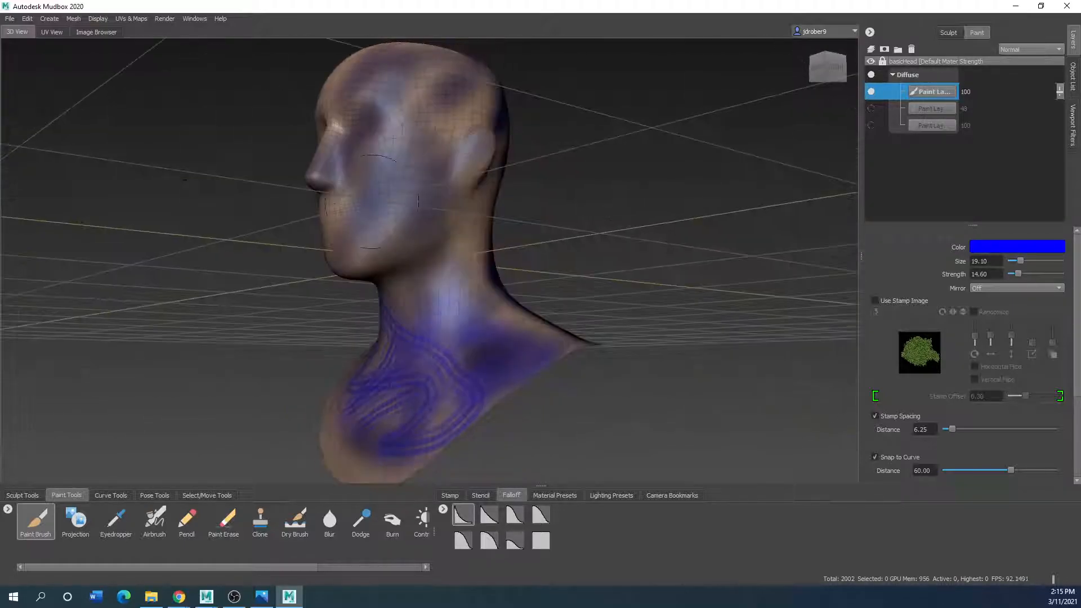
pyautogui.keyDown('alt'); pyautogui.moveTo(481, 349); pyautogui.dragTo(457, 373, button='right'); pyautogui.keyUp('alt')
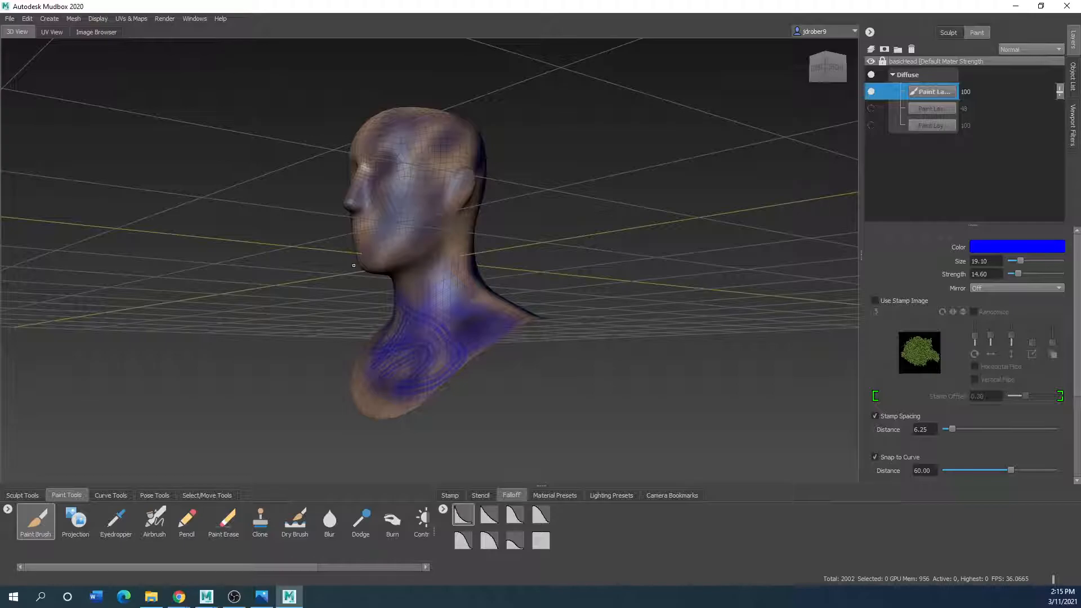
pyautogui.moveTo(465, 317)
pyautogui.mouseDown()
pyautogui.moveTo(473, 325)
pyautogui.moveTo(425, 341)
pyautogui.mouseUp()
pyautogui.scroll(3, 423, 363)
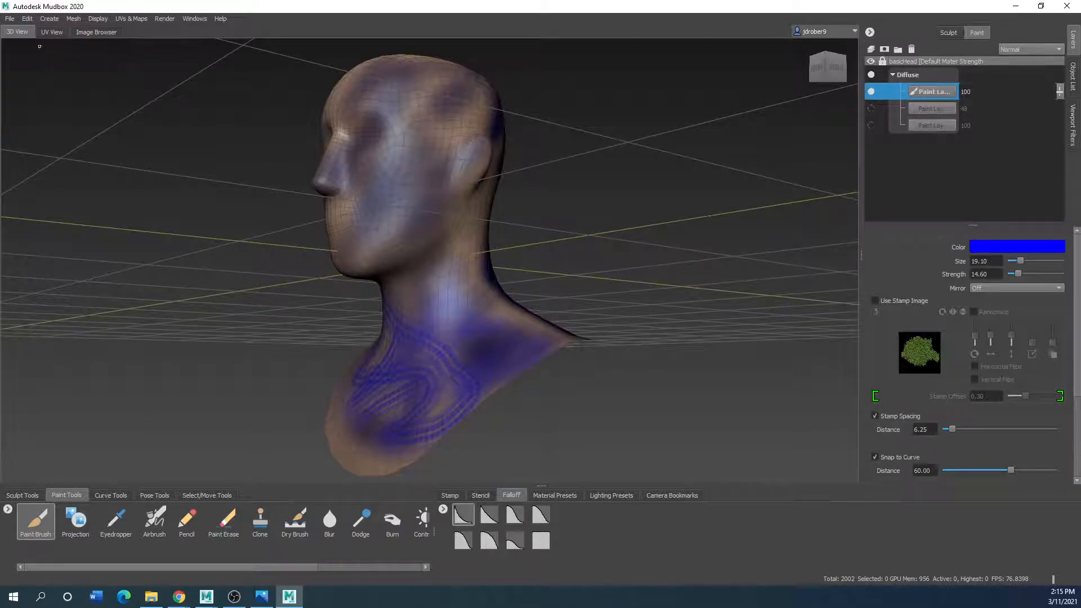
# Exit Mudbox without saving the painted head scene.
pyautogui.click(10, 20)
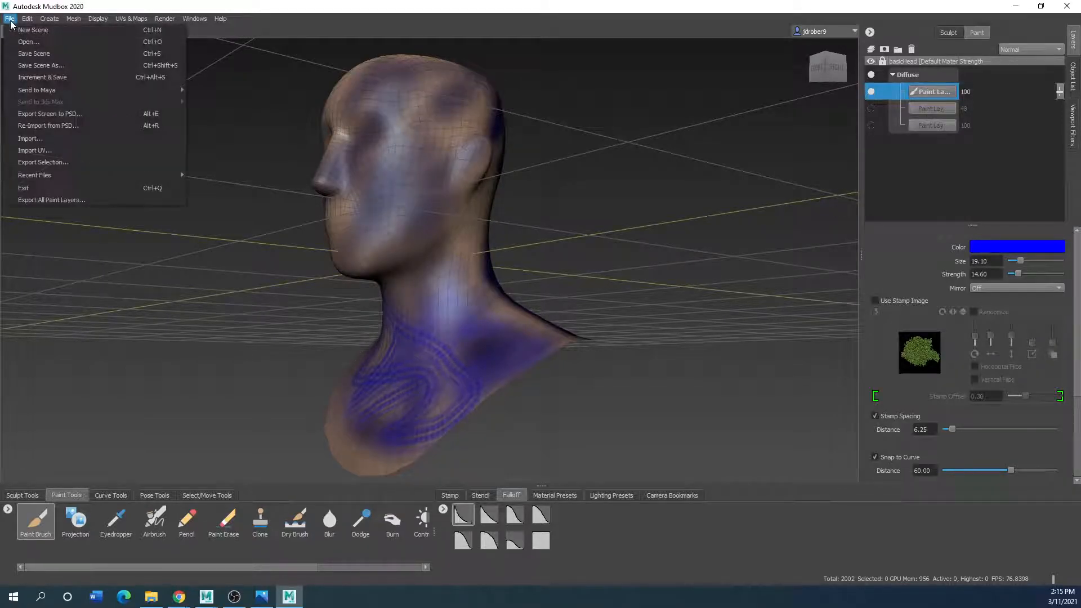
pyautogui.click(1064, 6)
pyautogui.click(1064, 7)
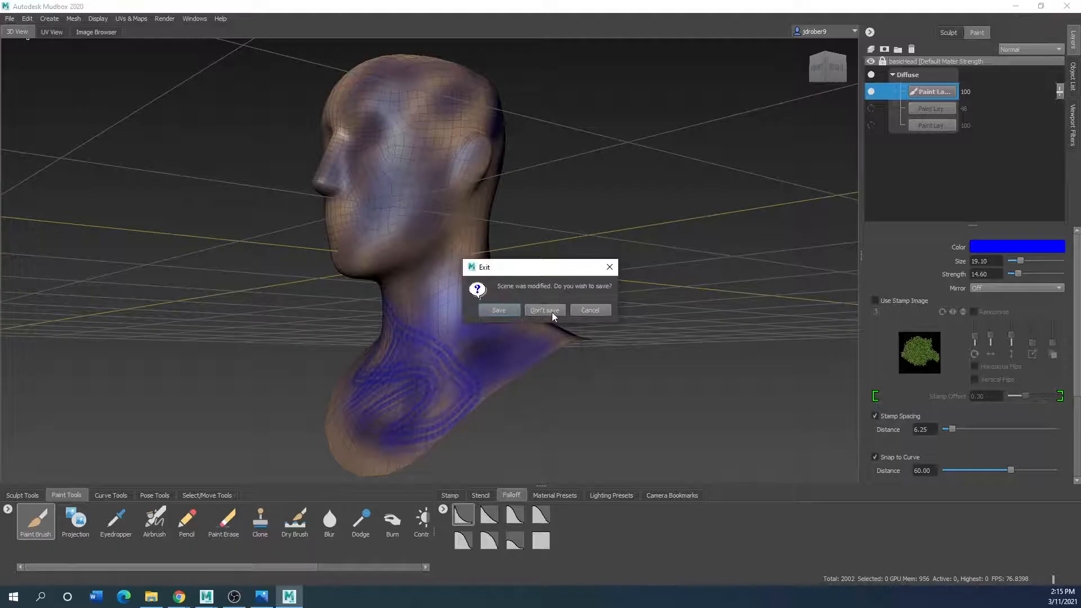
pyautogui.click(552, 312)
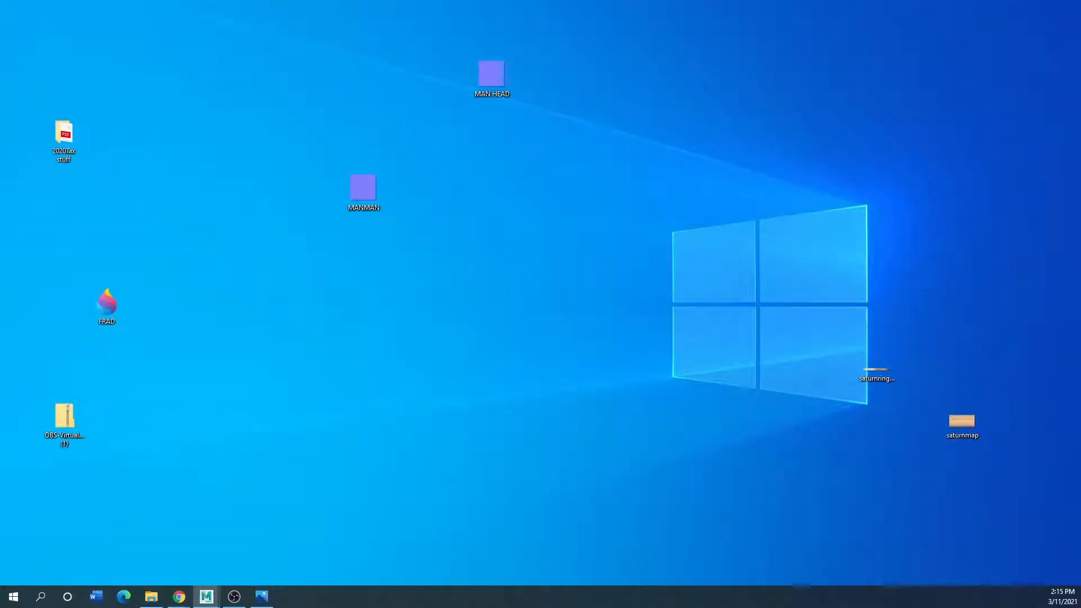
# Switch to the open frogman.ma scene in Maya, maximize its window, and select the whole frog mesh in object mode.
pyautogui.moveTo(0, 181); pyautogui.dragTo(607, 203)
pyautogui.moveTo(0, 123); pyautogui.dragTo(438, 62)
pyautogui.moveTo(597, 204); pyautogui.dragTo(0, 183)
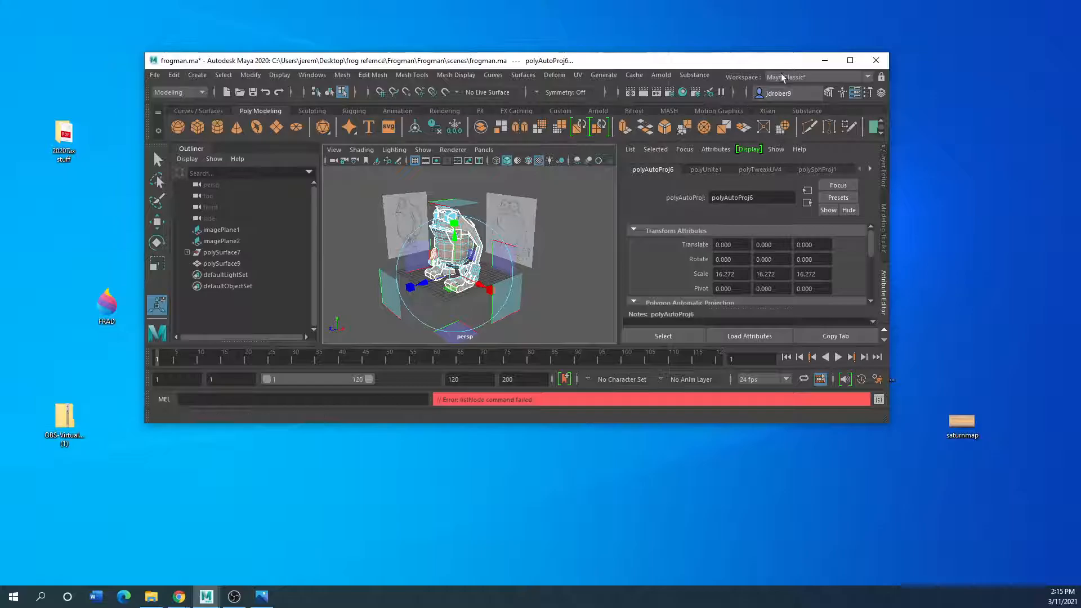
pyautogui.click(850, 60)
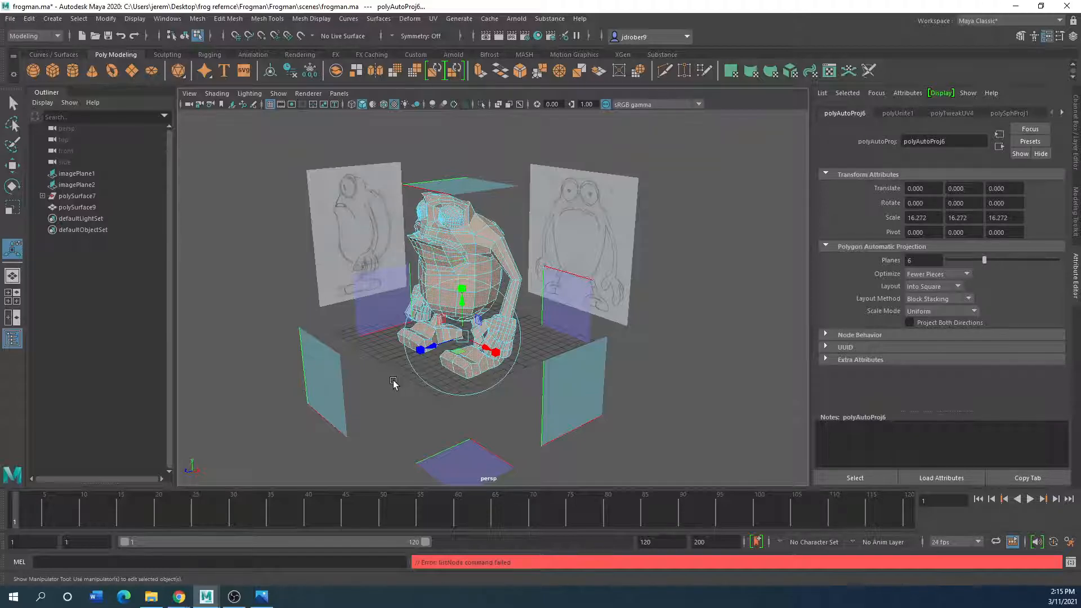
pyautogui.click(417, 394)
pyautogui.moveTo(459, 289); pyautogui.dragTo(510, 273, button='right')
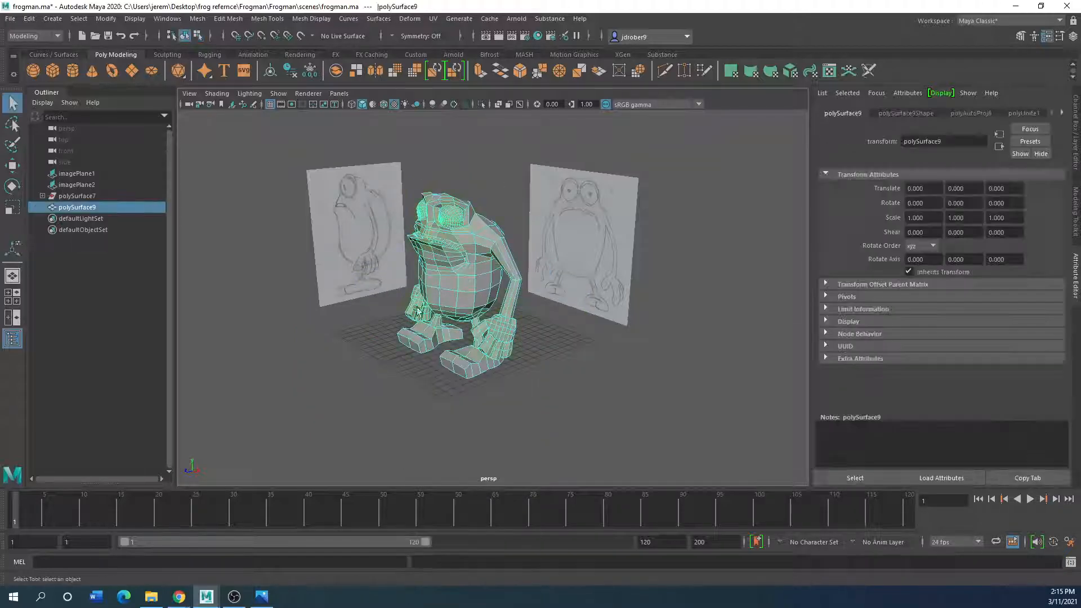
# Examine the frog's eyeballs, eyelids and face geometry up close from several angles.
pyautogui.scroll(3, 429, 265)
pyautogui.scroll(-2, 429, 258)
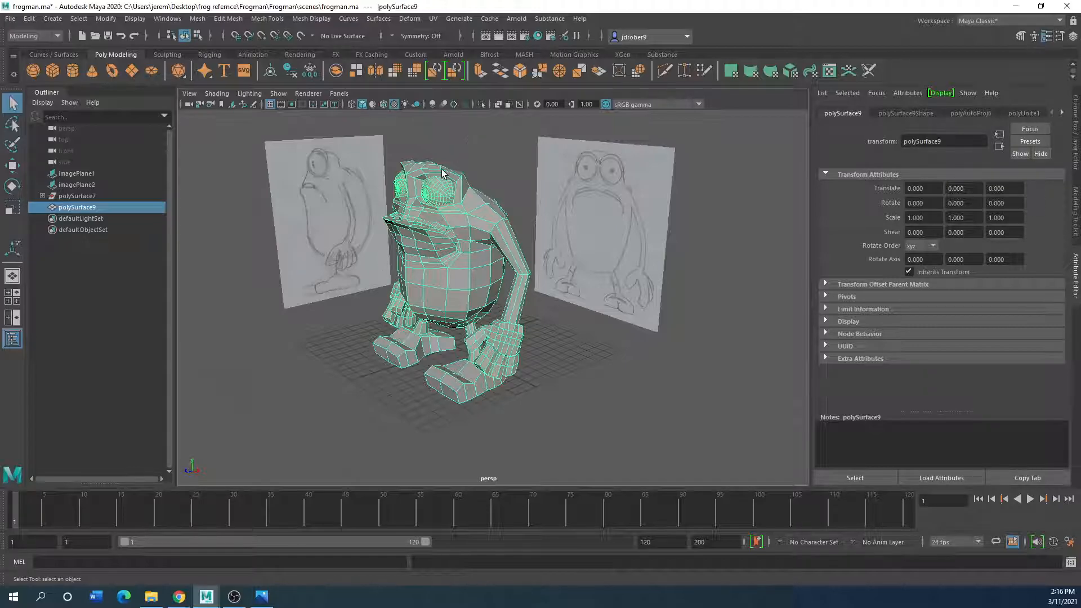
pyautogui.scroll(5, 442, 179)
pyautogui.scroll(-5, 439, 179)
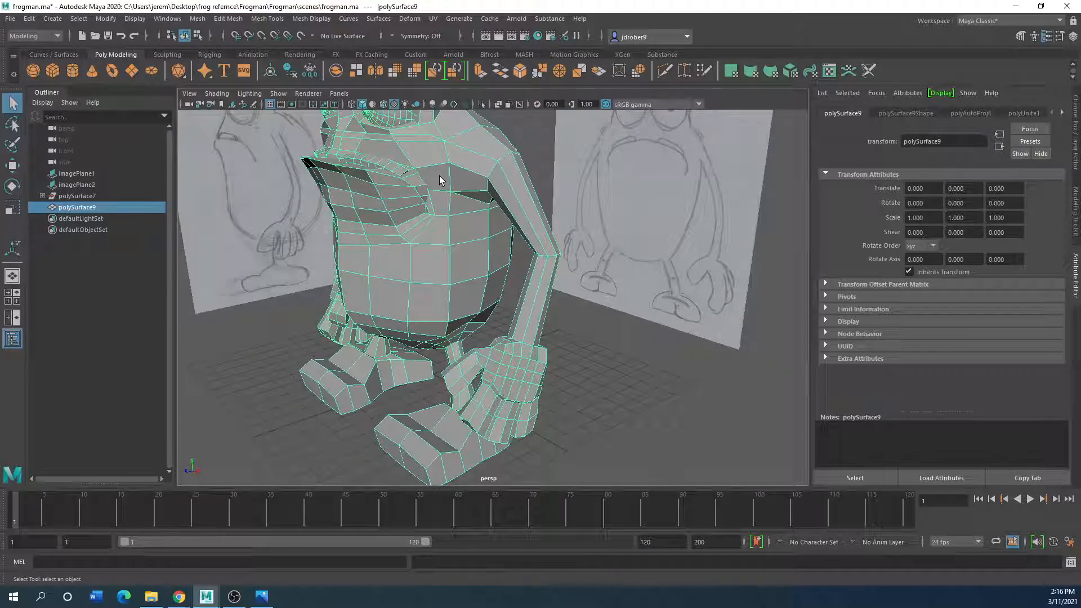
pyautogui.scroll(-3, 439, 179)
pyautogui.scroll(8, 400, 217)
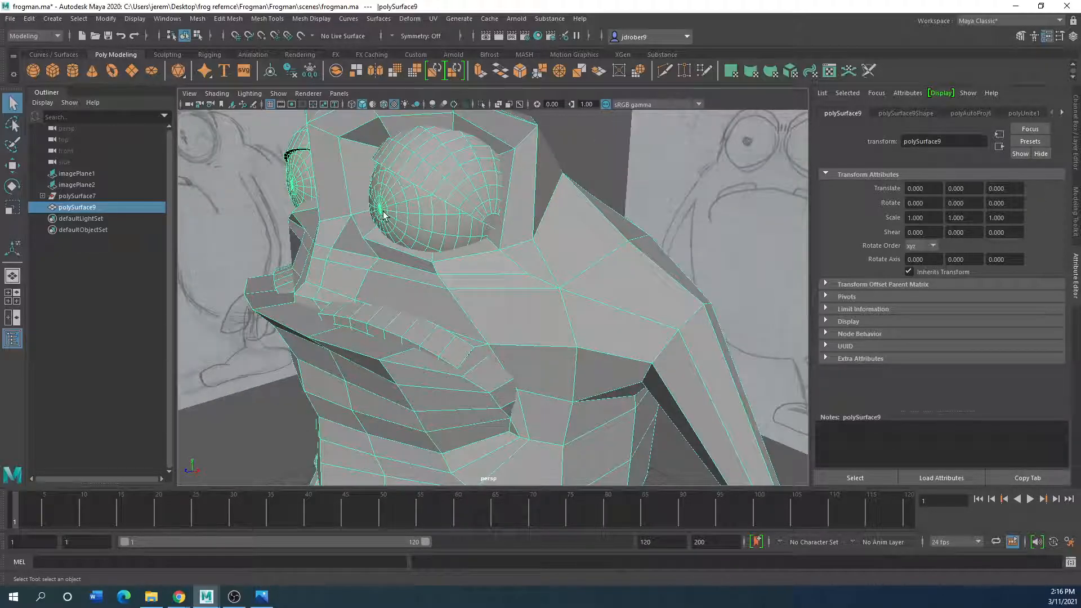
pyautogui.keyDown('alt'); pyautogui.moveTo(383, 214); pyautogui.dragTo(451, 244); pyautogui.keyUp('alt')
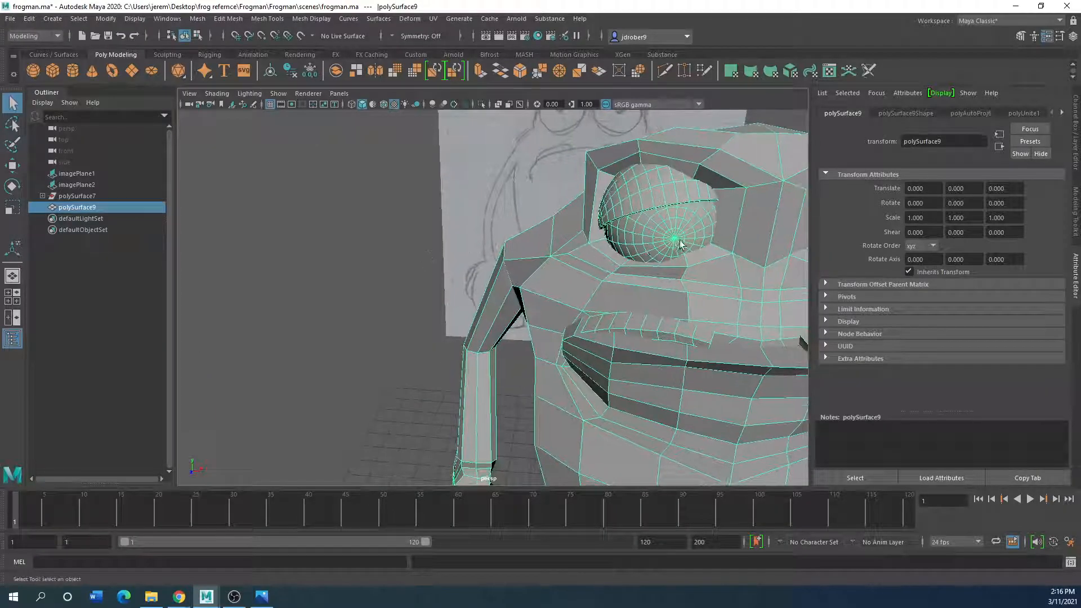
pyautogui.keyDown('alt'); pyautogui.moveTo(662, 260); pyautogui.dragTo(342, 217); pyautogui.keyUp('alt')
pyautogui.scroll(5, 299, 211)
pyautogui.keyDown('alt'); pyautogui.moveTo(299, 210); pyautogui.dragTo(501, 298, button='middle'); pyautogui.keyUp('alt')
pyautogui.scroll(-1, 453, 275)
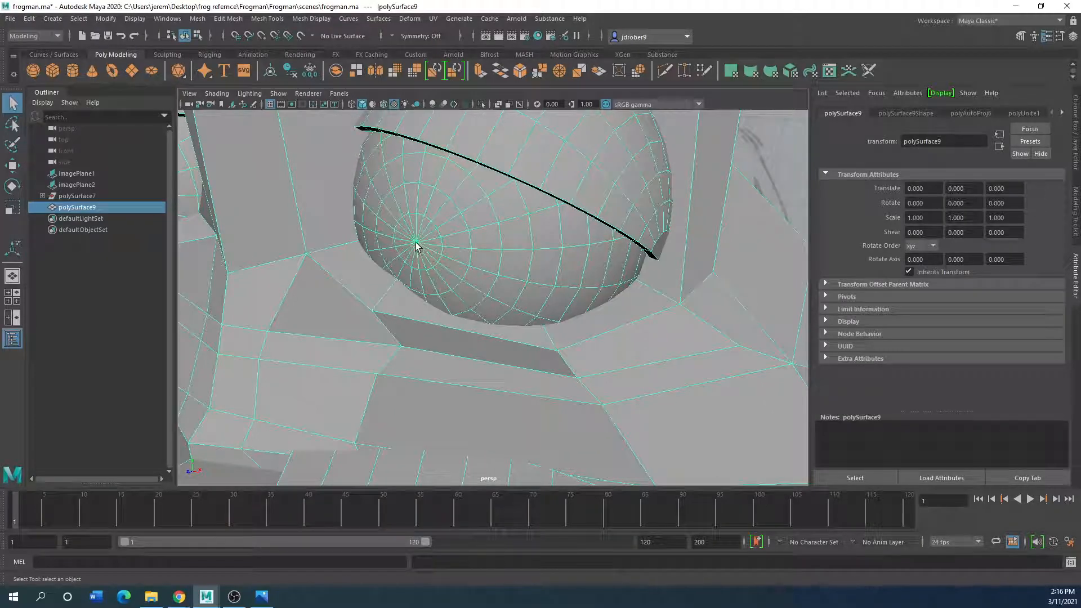
pyautogui.scroll(-10, 475, 238)
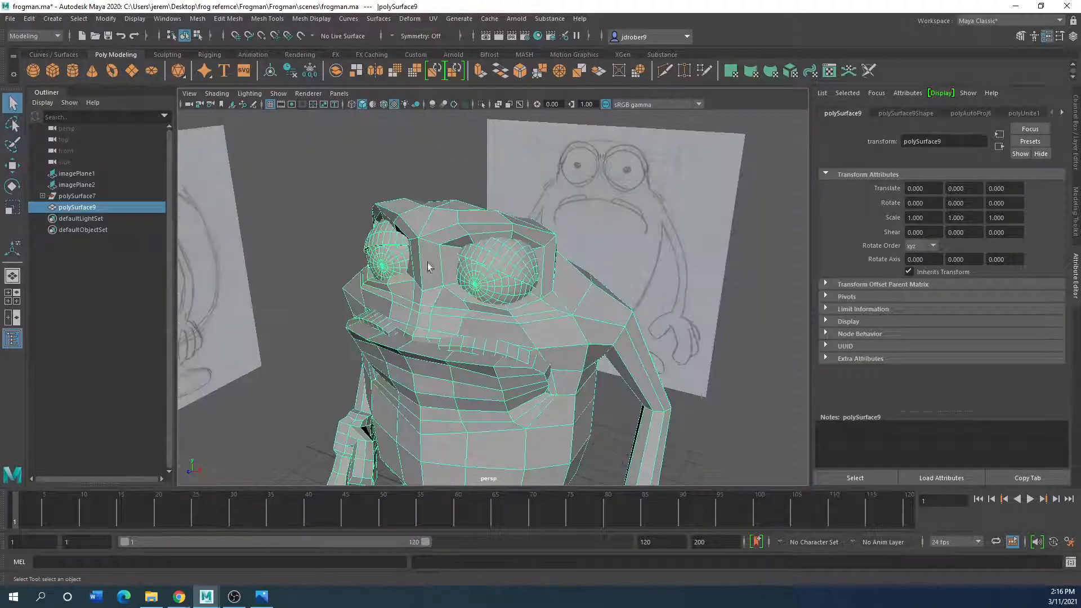
pyautogui.moveTo(422, 281)
pyautogui.keyDown('alt'); pyautogui.mouseDown()
pyautogui.moveTo(461, 273)
pyautogui.moveTo(520, 288)
pyautogui.moveTo(418, 281)
pyautogui.mouseUp(); pyautogui.keyUp('alt')
pyautogui.scroll(5, 416, 280)
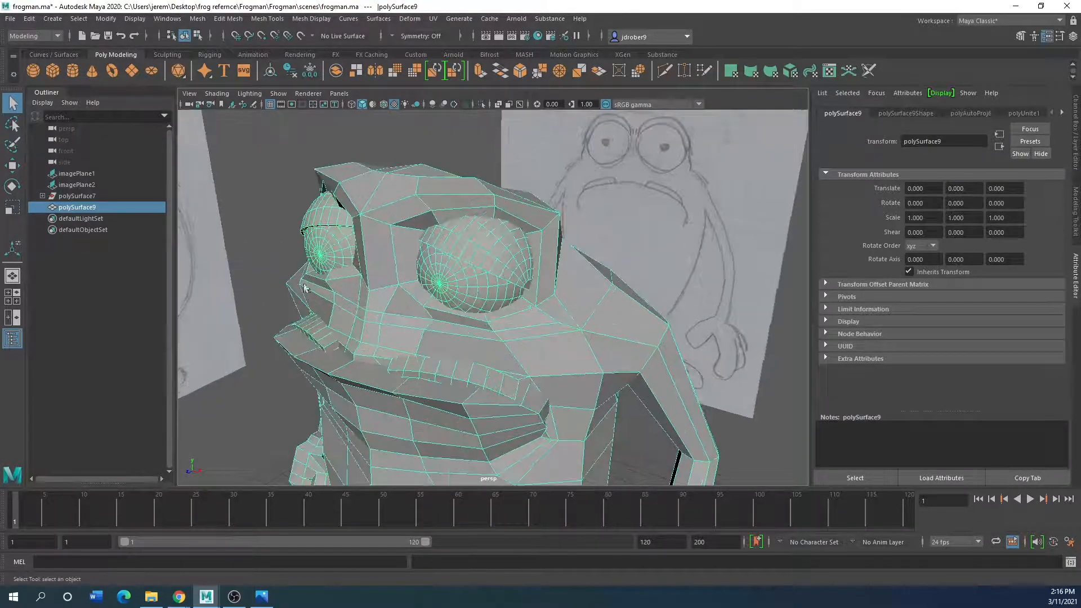
pyautogui.scroll(5, 325, 256)
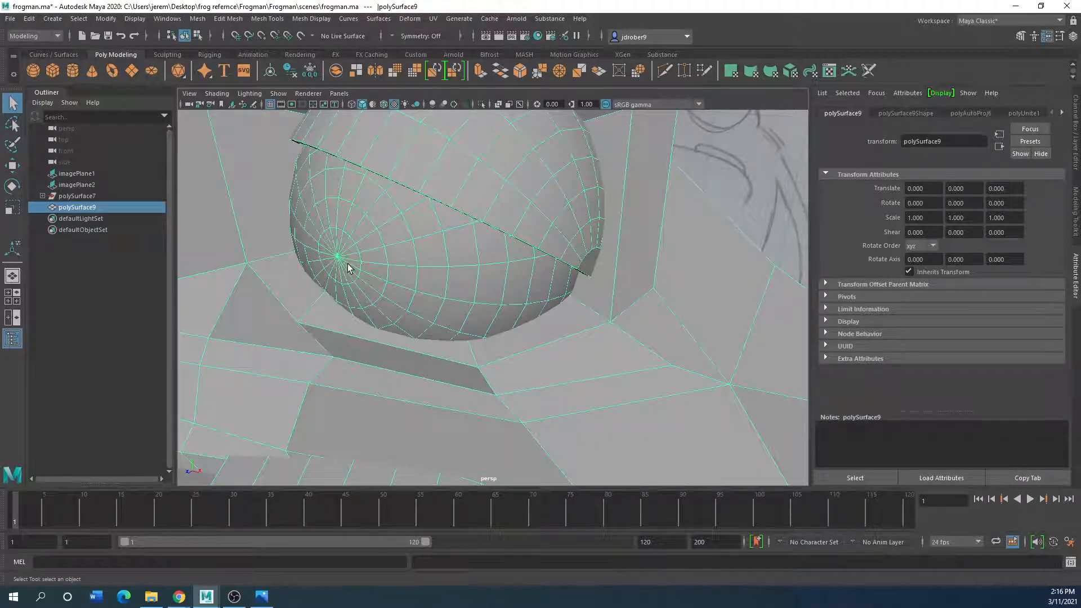
pyautogui.scroll(-5, 348, 268)
pyautogui.scroll(5, 304, 264)
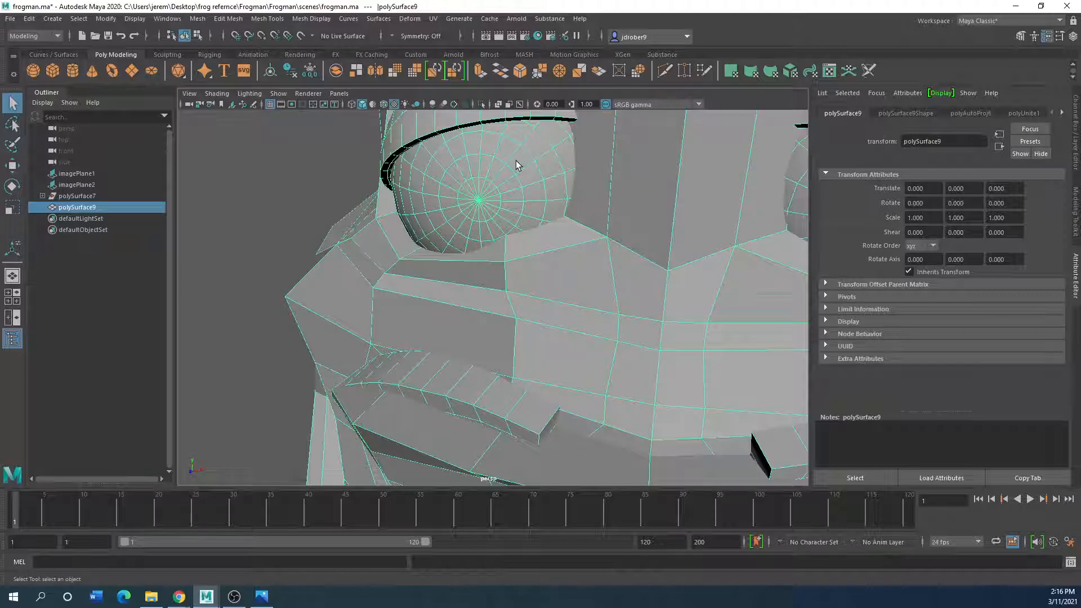
pyautogui.scroll(-10, 439, 221)
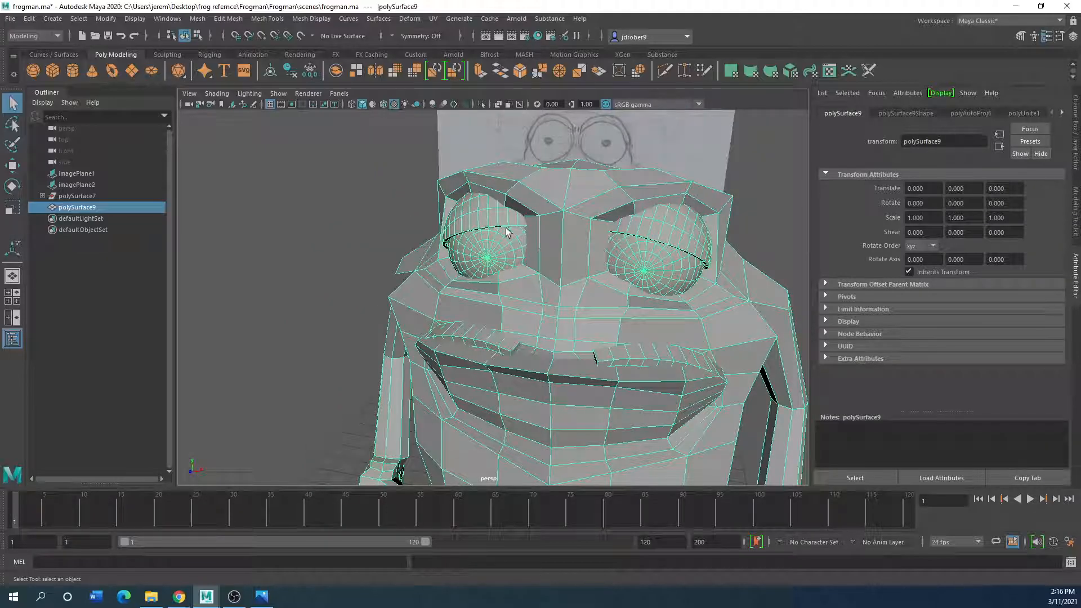
pyautogui.keyDown('alt'); pyautogui.moveTo(510, 230); pyautogui.dragTo(397, 217, button='middle'); pyautogui.keyUp('alt')
pyautogui.scroll(4, 338, 228)
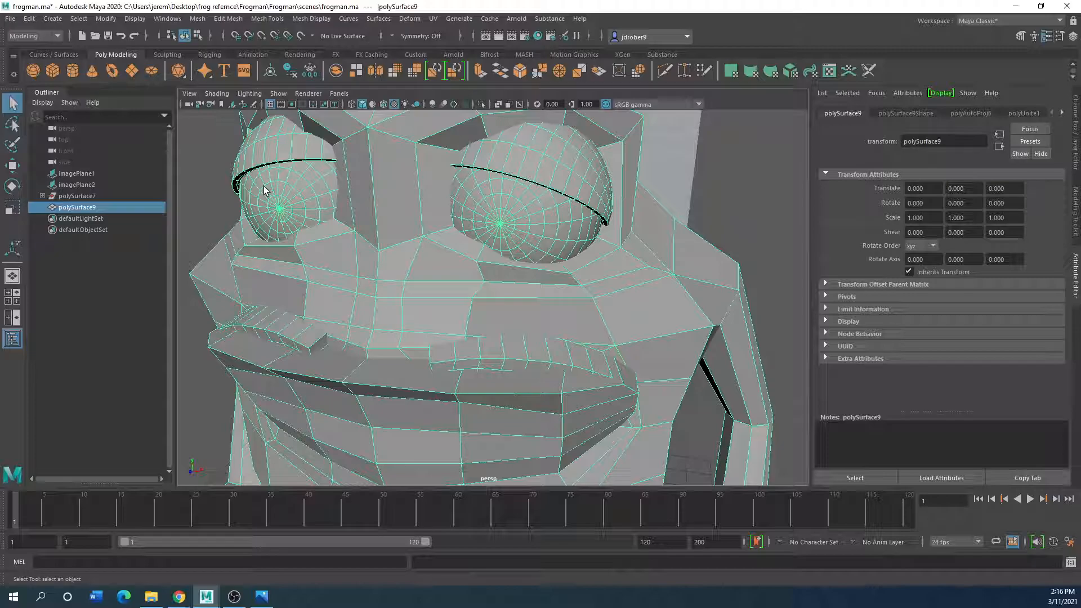
pyautogui.scroll(-5, 263, 186)
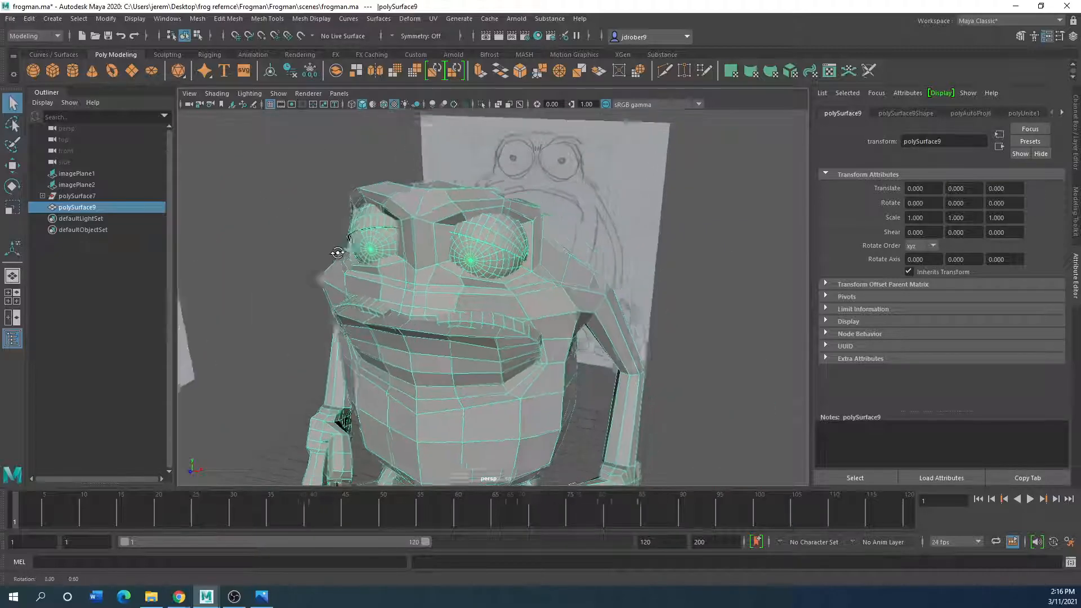
# Separate the frog mesh into its individual pieces and clear the selection.
pyautogui.click(302, 234)
pyautogui.click(344, 228)
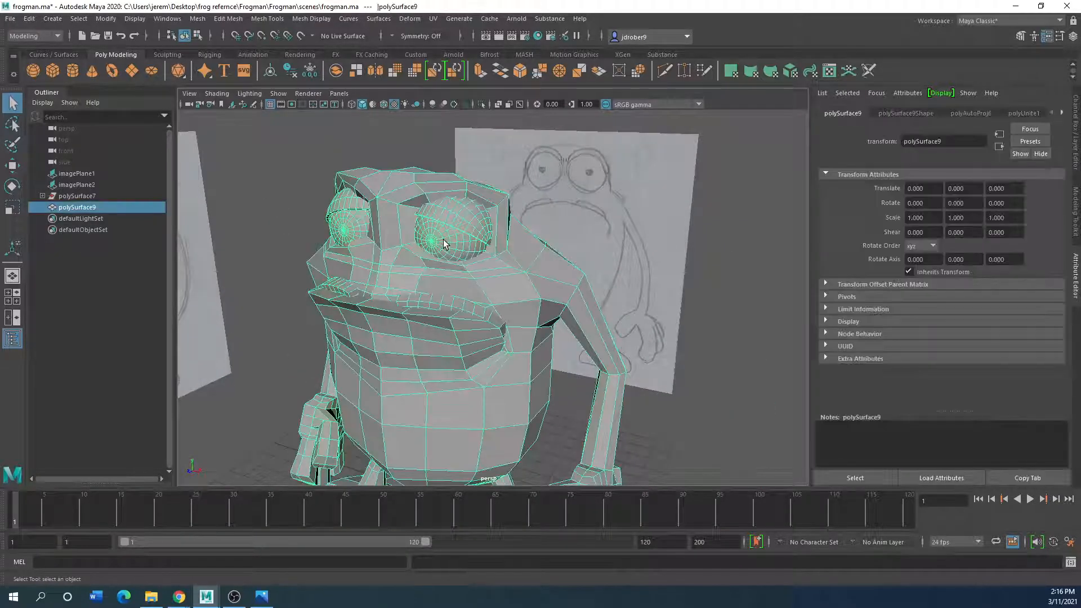
pyautogui.click(302, 231)
pyautogui.click(347, 213)
pyautogui.click(192, 18)
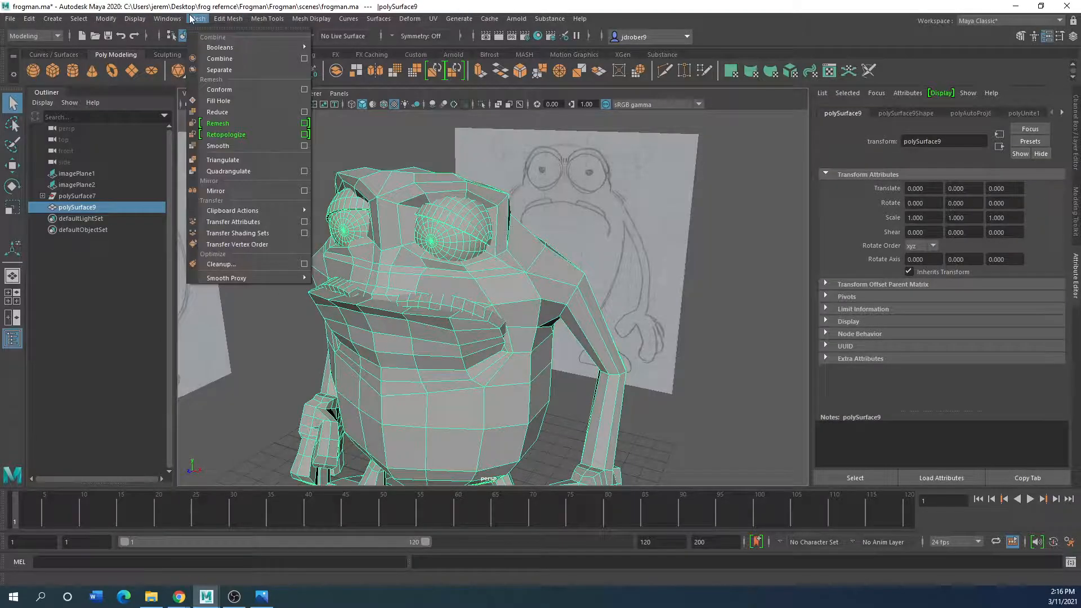
pyautogui.click(216, 71)
pyautogui.click(281, 235)
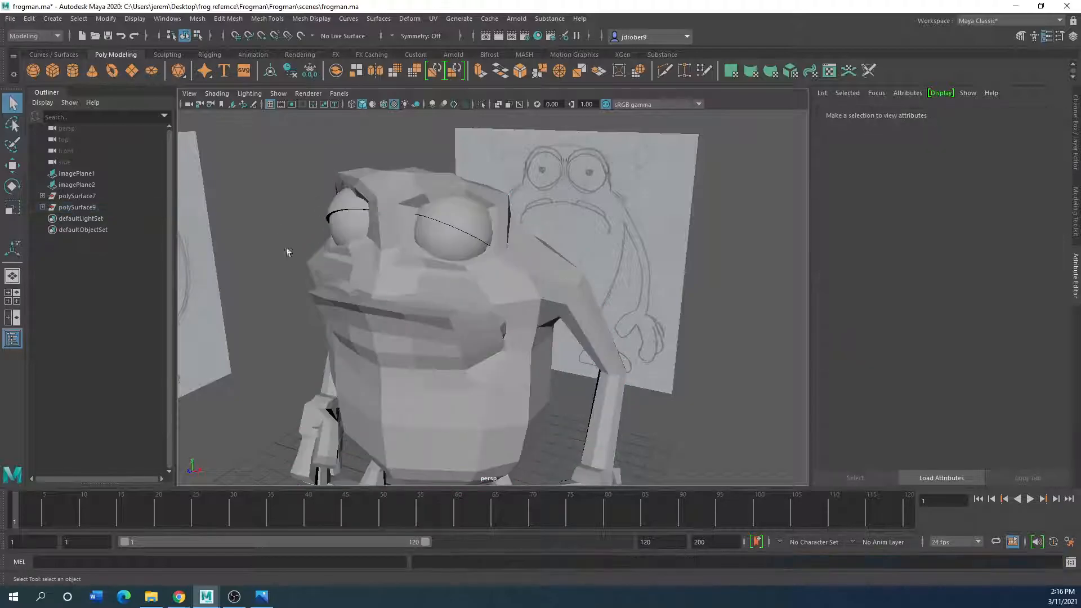
# Combine the frog's body and both upper eyelids into one mesh, leaving the eyeballs separate, and clear the selection.
pyautogui.click(363, 320)
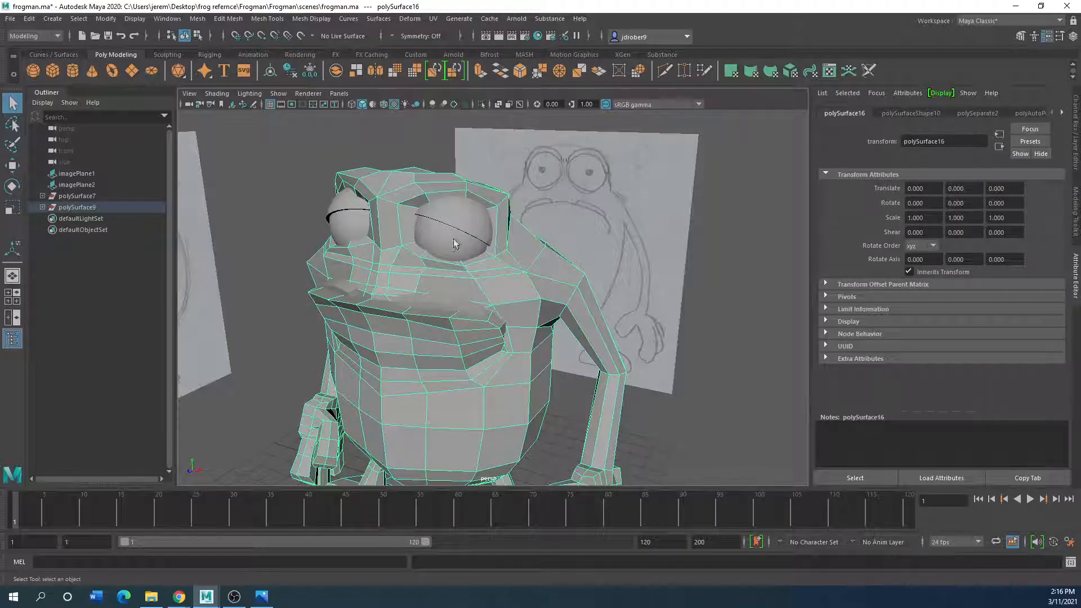
pyautogui.click(462, 223)
pyautogui.keyDown('shift'); pyautogui.click(338, 207); pyautogui.keyUp('shift')
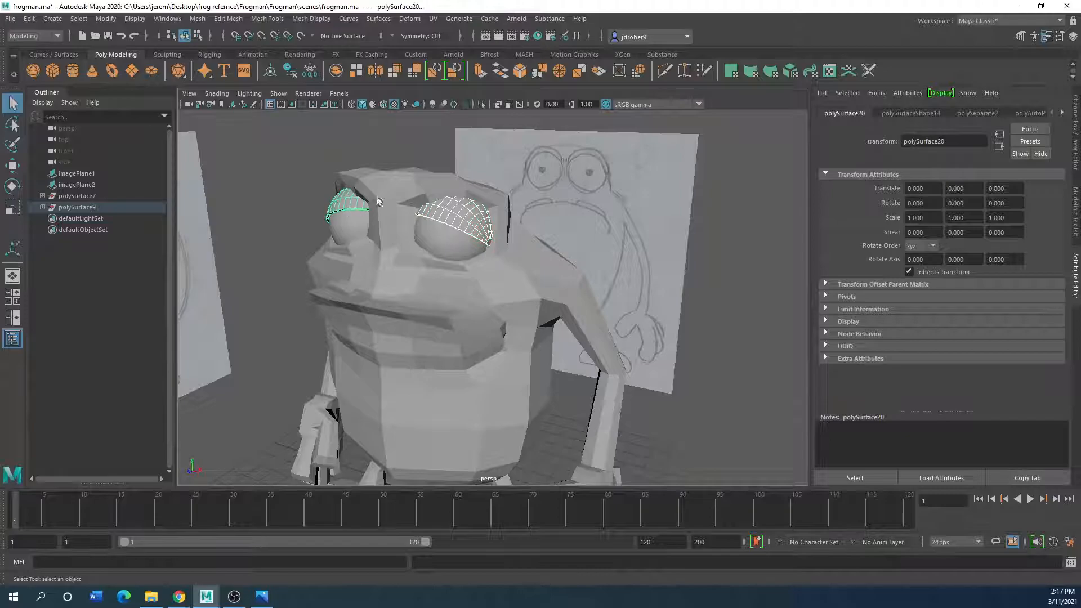
pyautogui.keyDown('shift'); pyautogui.click(371, 261); pyautogui.keyUp('shift')
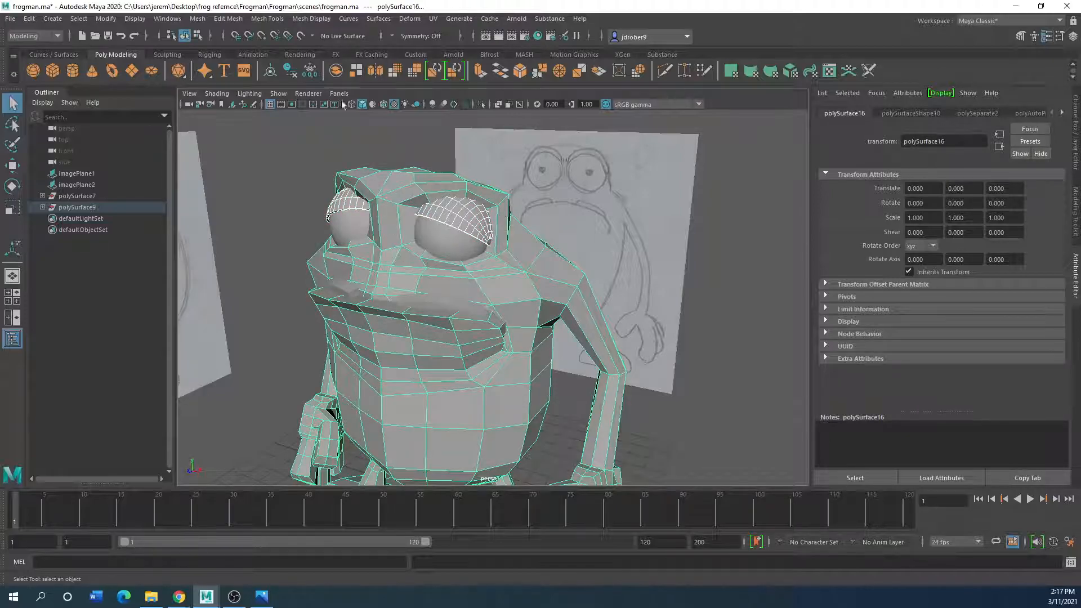
pyautogui.click(198, 19)
pyautogui.click(217, 58)
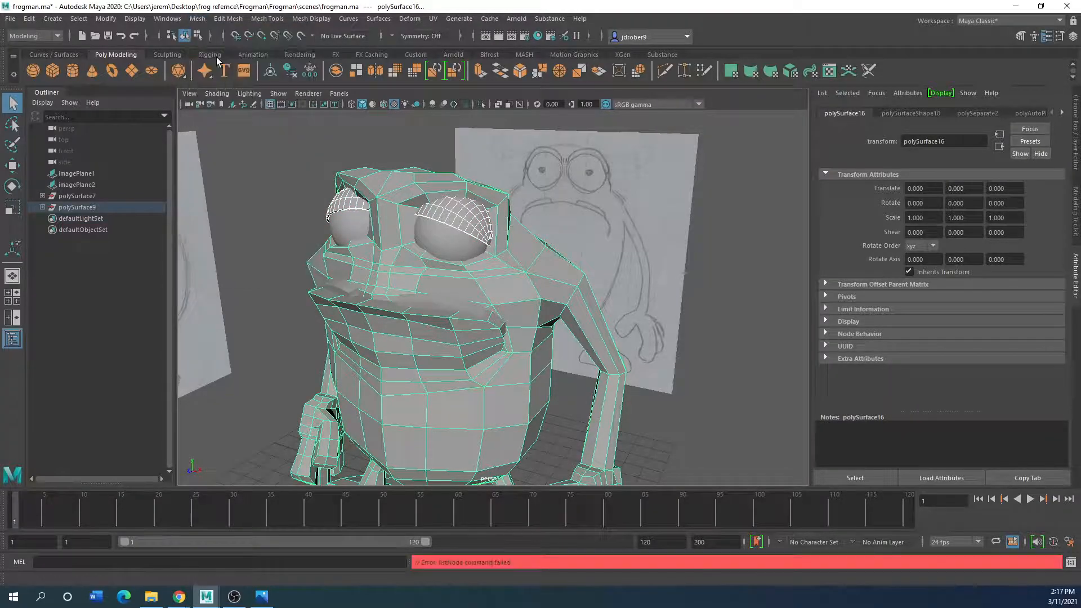
pyautogui.click(301, 232)
pyautogui.scroll(-5, 327, 259)
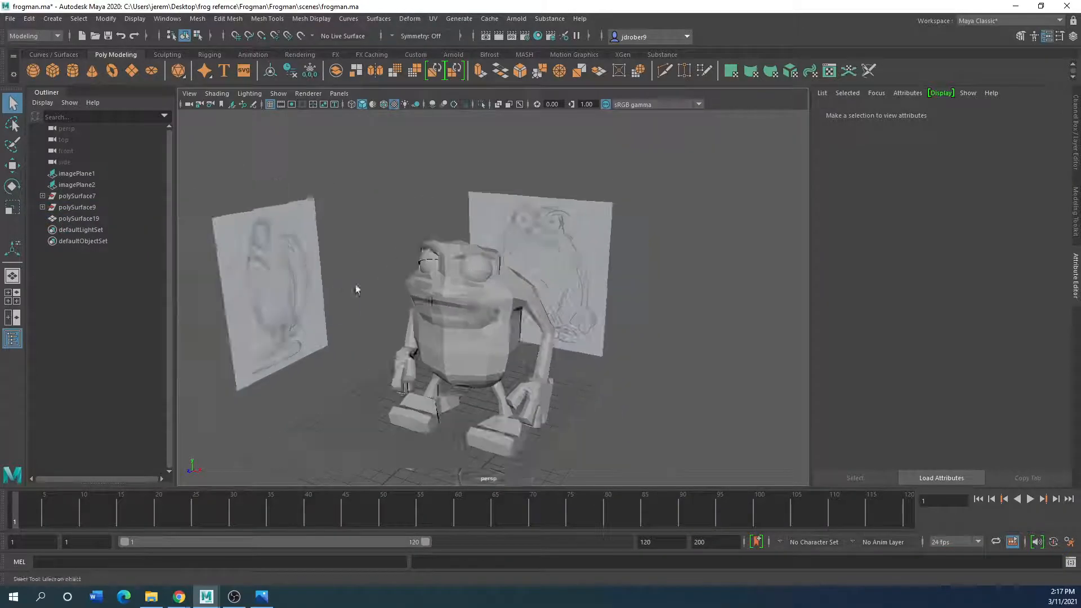
# Examine the combined frog mesh's UV shell layout up close in the UV Editor, and close the editor.
pyautogui.click(492, 295)
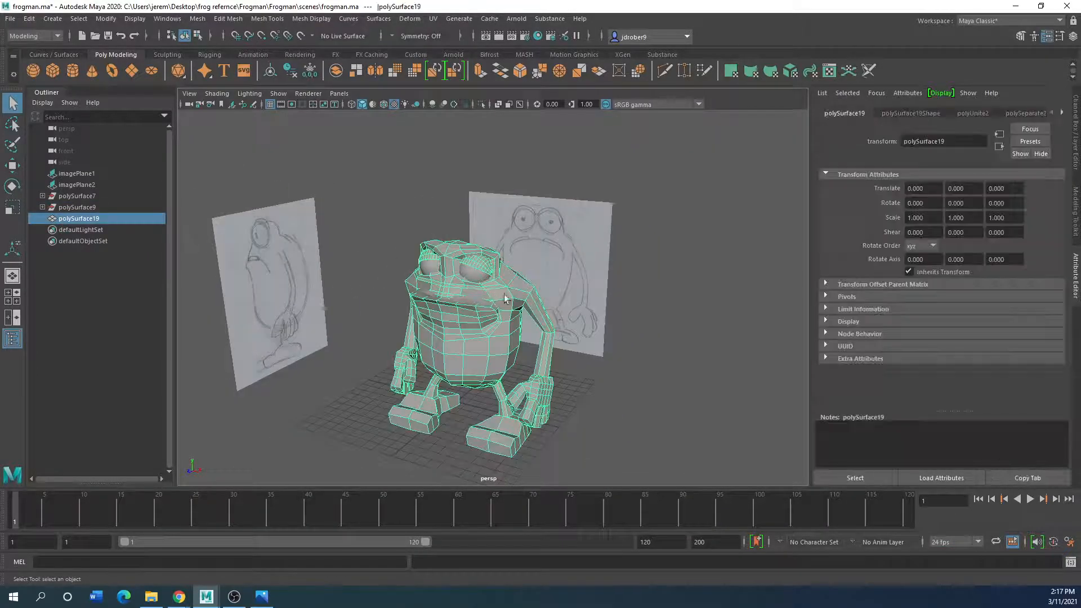
pyautogui.click(432, 19)
pyautogui.click(457, 39)
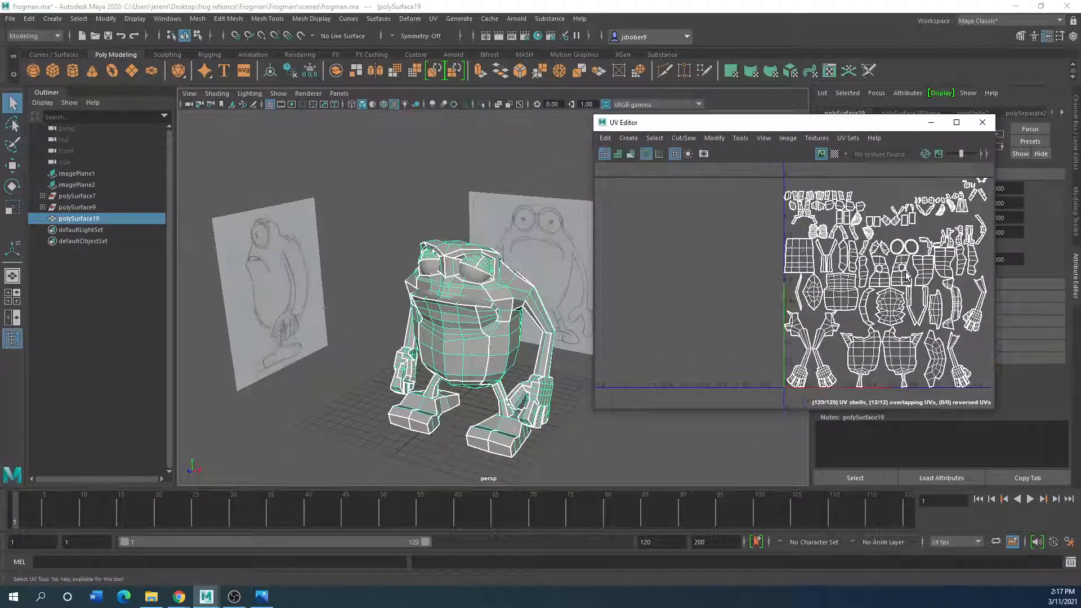
pyautogui.scroll(1, 905, 275)
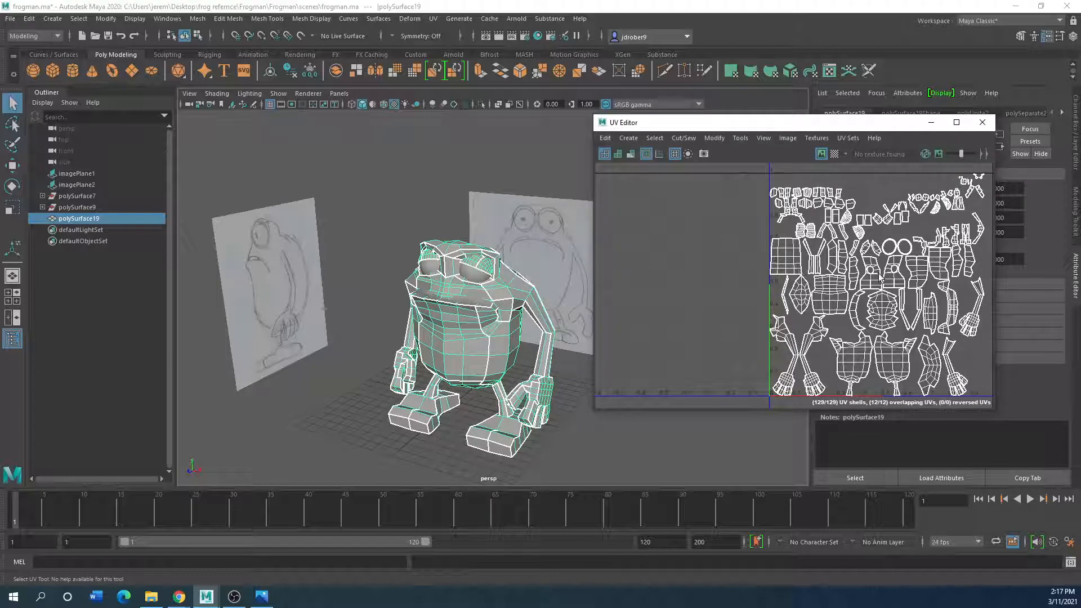
pyautogui.scroll(3, 809, 210)
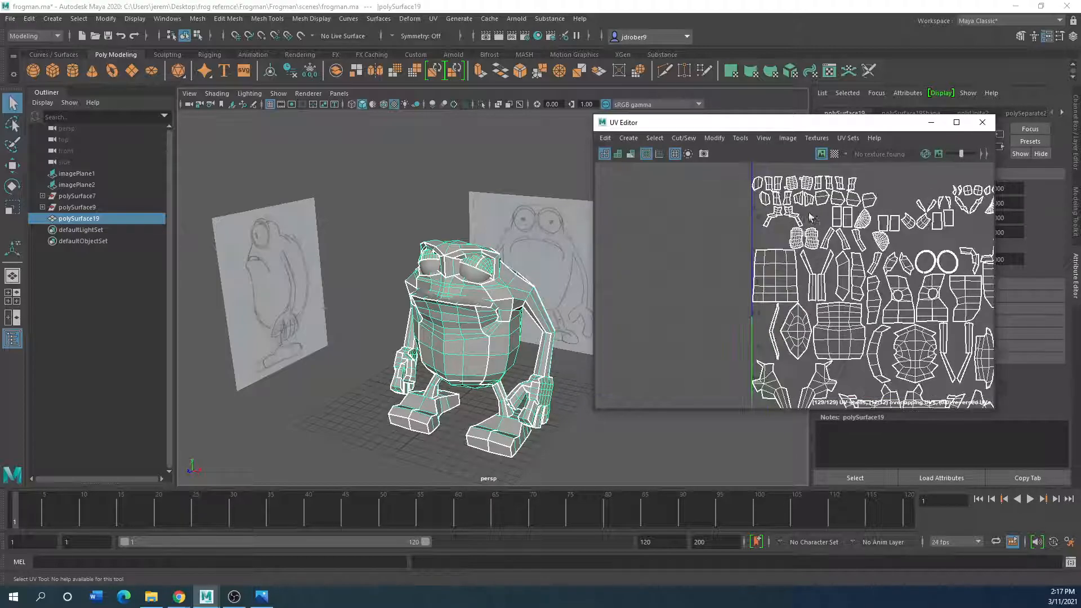
pyautogui.scroll(2, 800, 209)
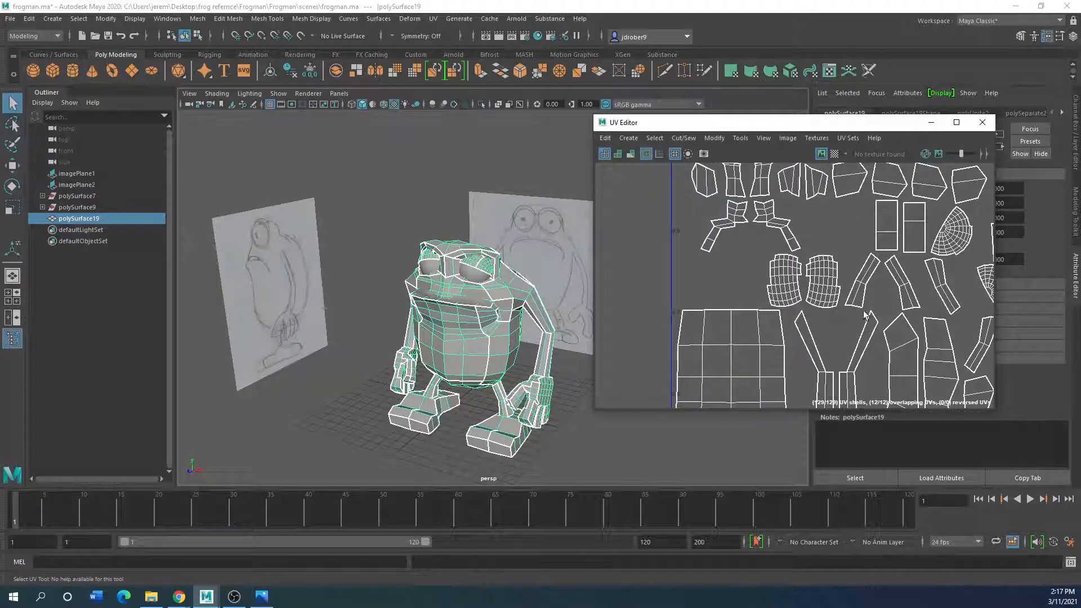
pyautogui.scroll(-7, 865, 315)
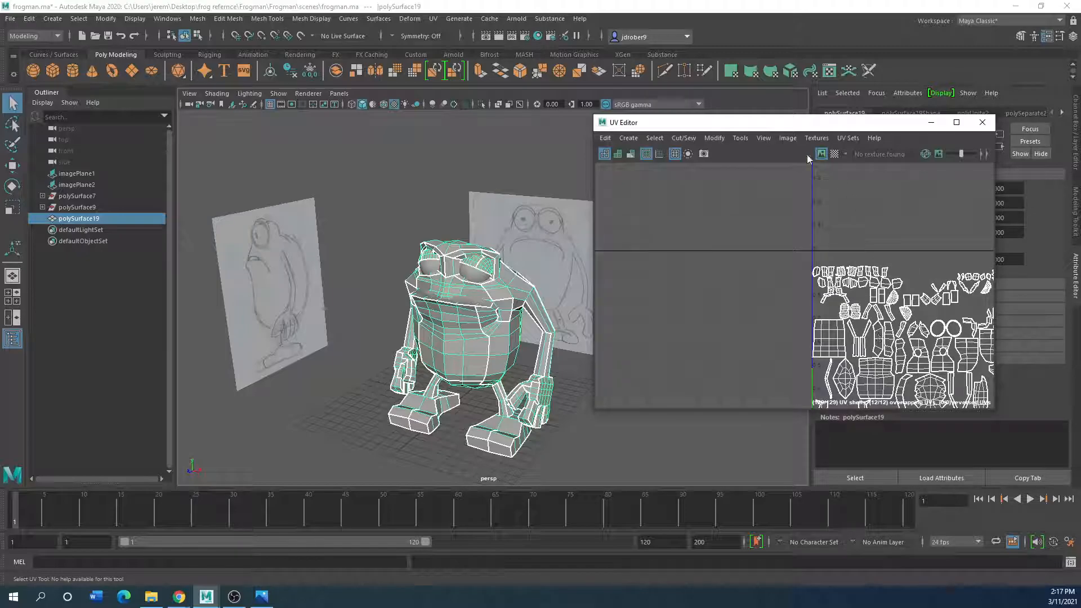
pyautogui.moveTo(775, 128); pyautogui.dragTo(648, 98)
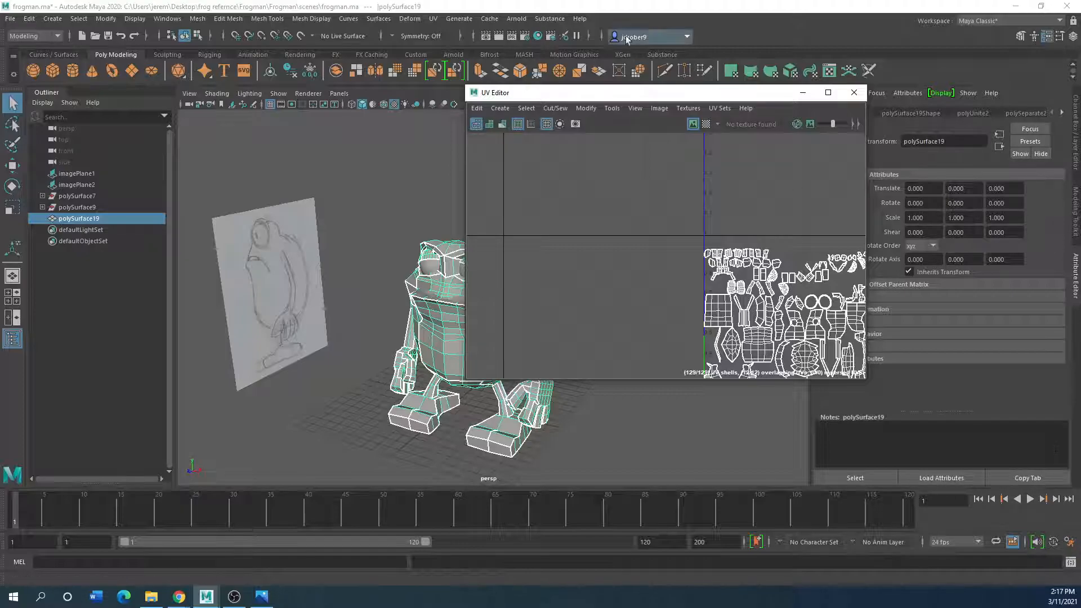
pyautogui.moveTo(616, 92); pyautogui.dragTo(598, 201)
pyautogui.click(836, 202)
# Select the combined frog mesh in object mode and send it to Mudbox.
pyautogui.moveTo(442, 286); pyautogui.dragTo(503, 271, button='right')
pyautogui.click(471, 364)
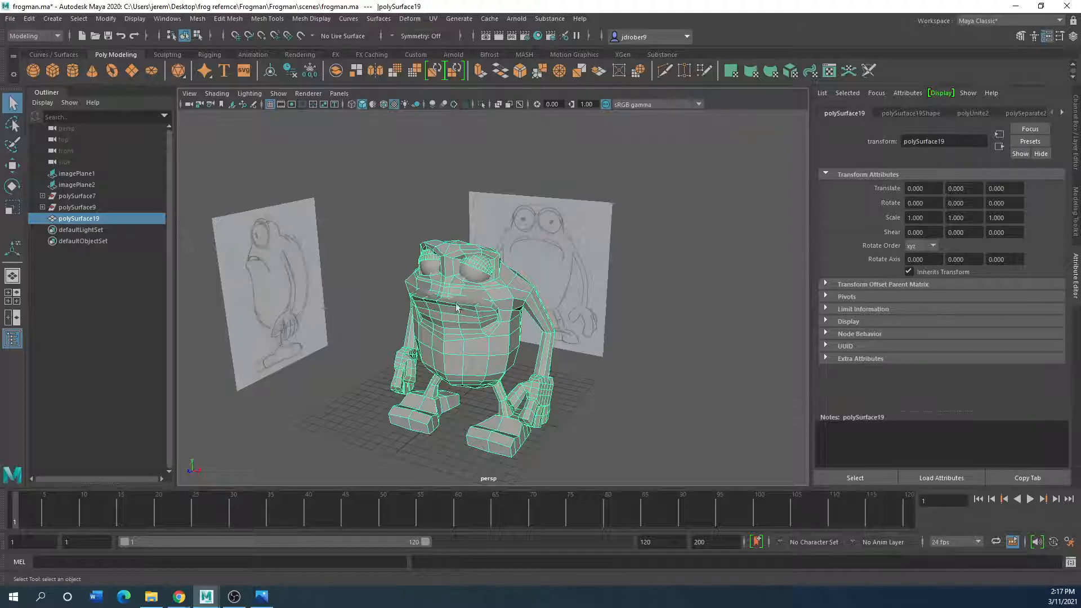
pyautogui.scroll(5, 413, 321)
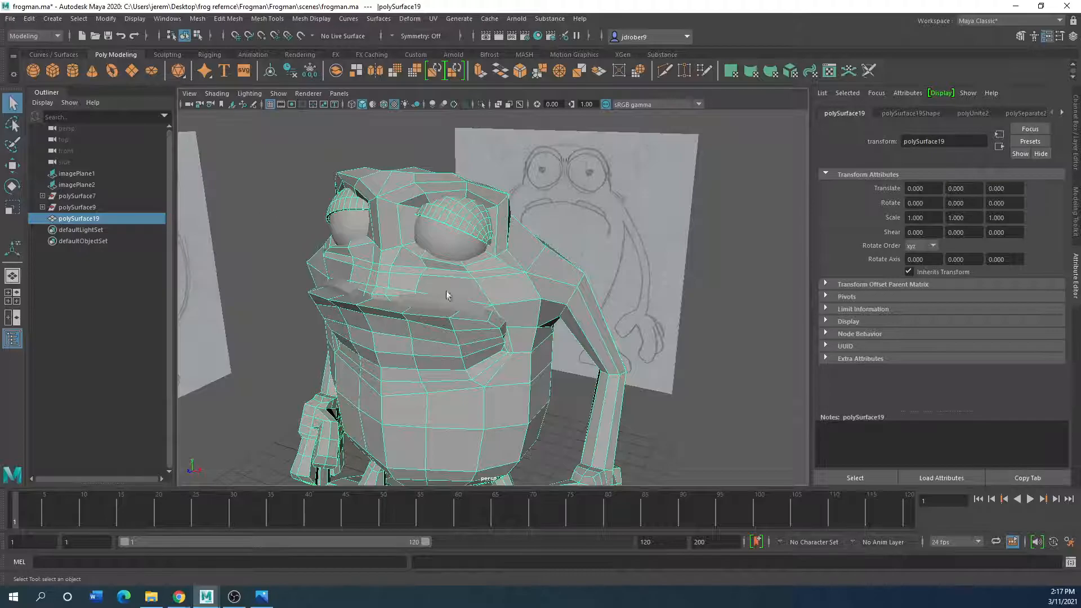
pyautogui.scroll(-8, 313, 329)
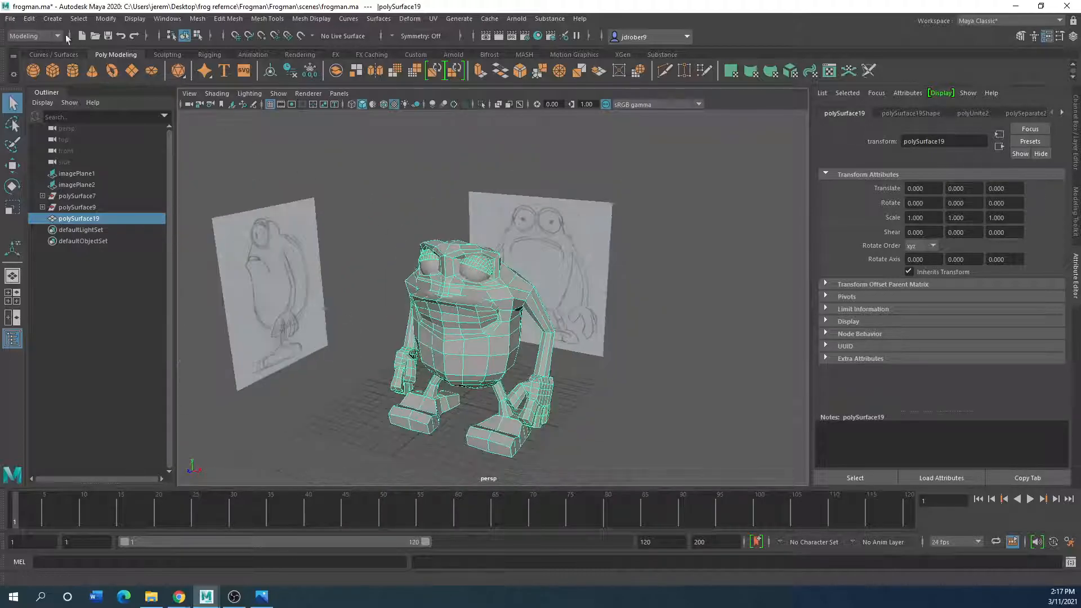
pyautogui.click(10, 18)
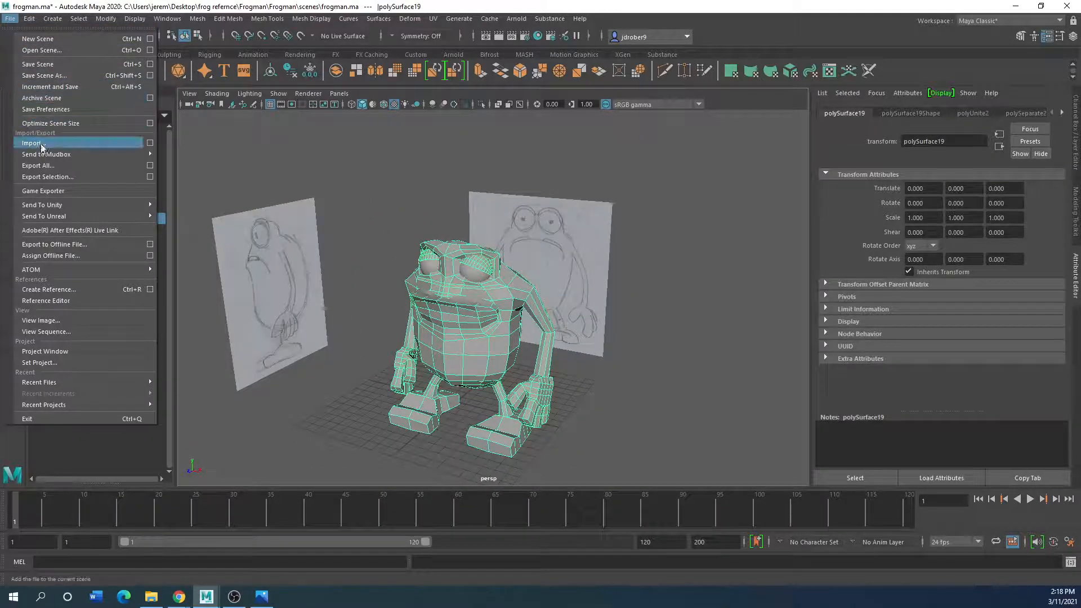
pyautogui.moveTo(143, 156)
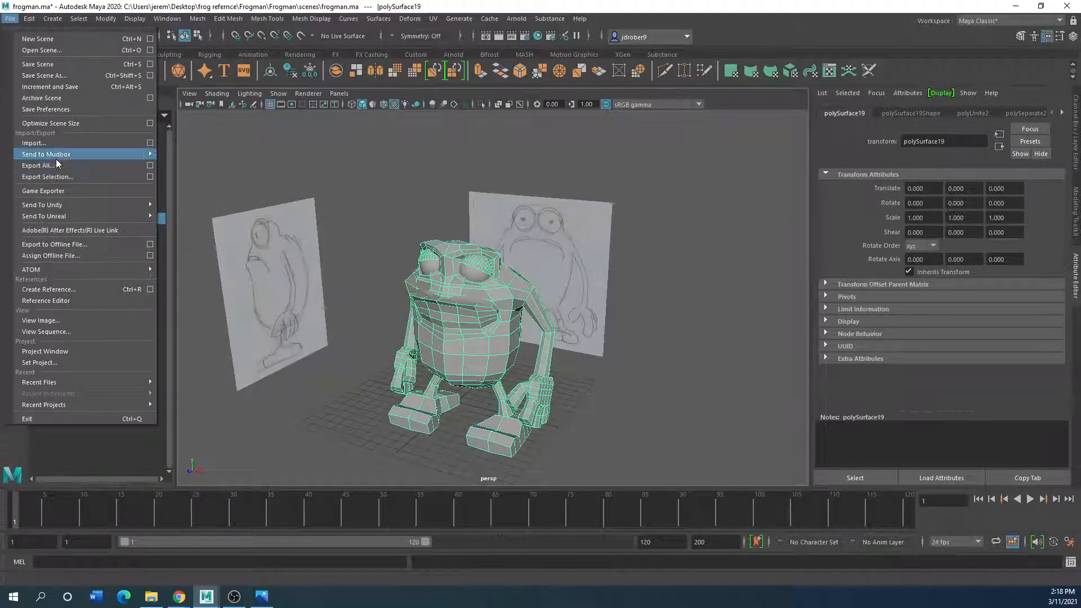
pyautogui.click(181, 152)
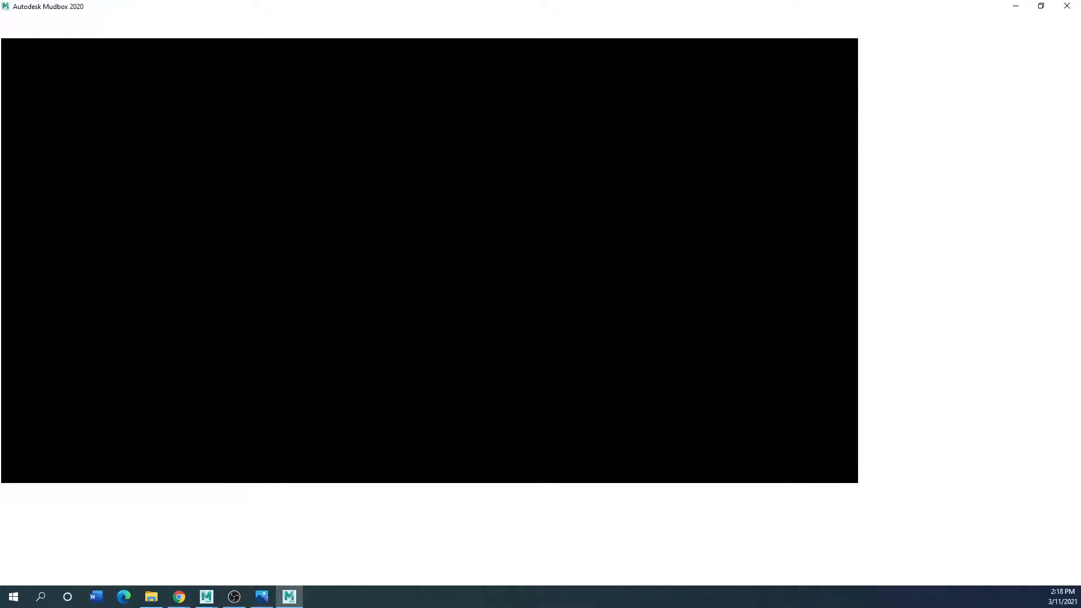
# Maximize the Mudbox window and frame the whole frog in the 3D view.
pyautogui.moveTo(190, 3); pyautogui.dragTo(343, 124)
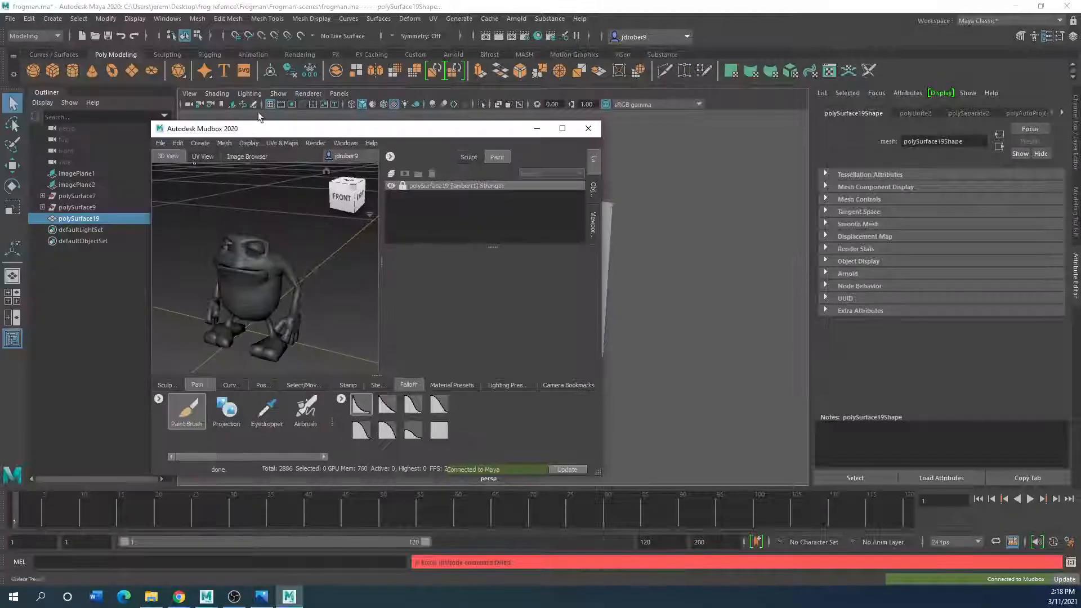
pyautogui.moveTo(268, 134); pyautogui.dragTo(422, 117)
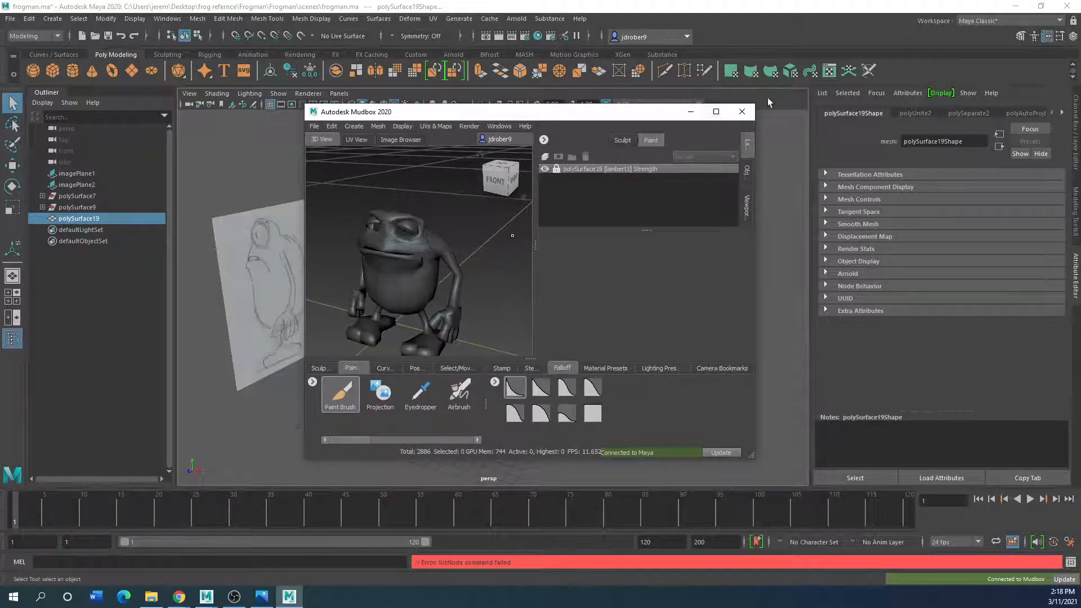
pyautogui.click(716, 112)
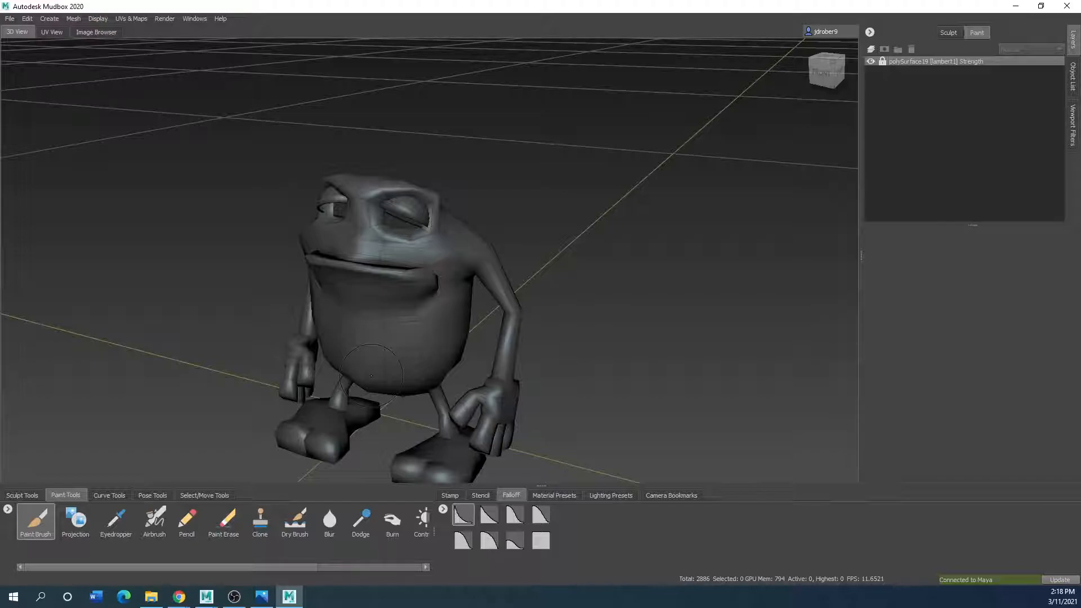
pyautogui.scroll(-2, 403, 363)
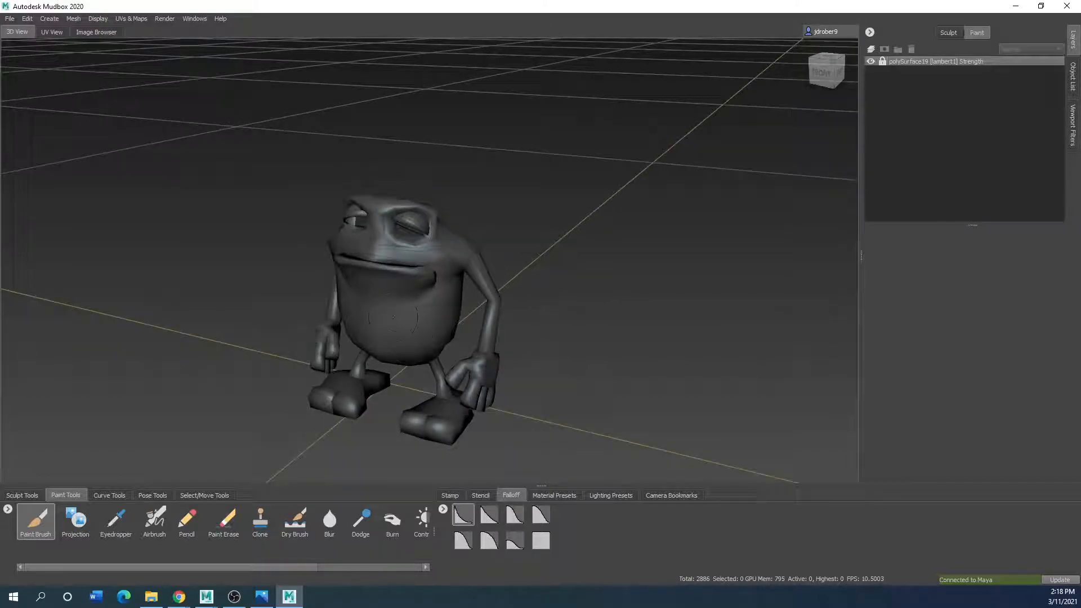
# Add a new sculpt layer to the frog and subdivide its mesh twice, up to level 2.
pyautogui.click(943, 36)
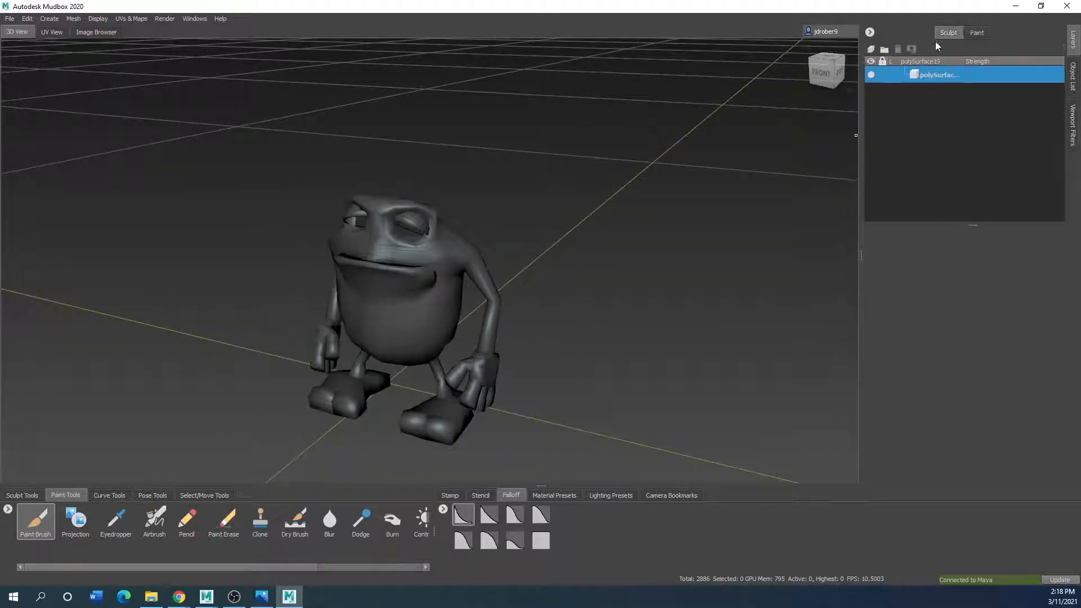
pyautogui.click(871, 49)
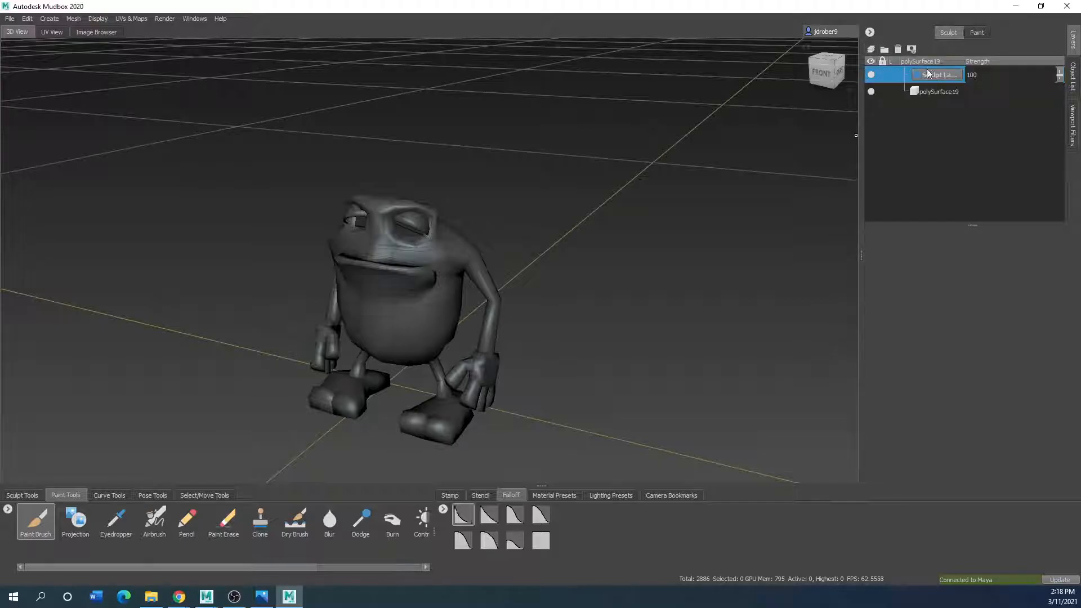
pyautogui.click(129, 19)
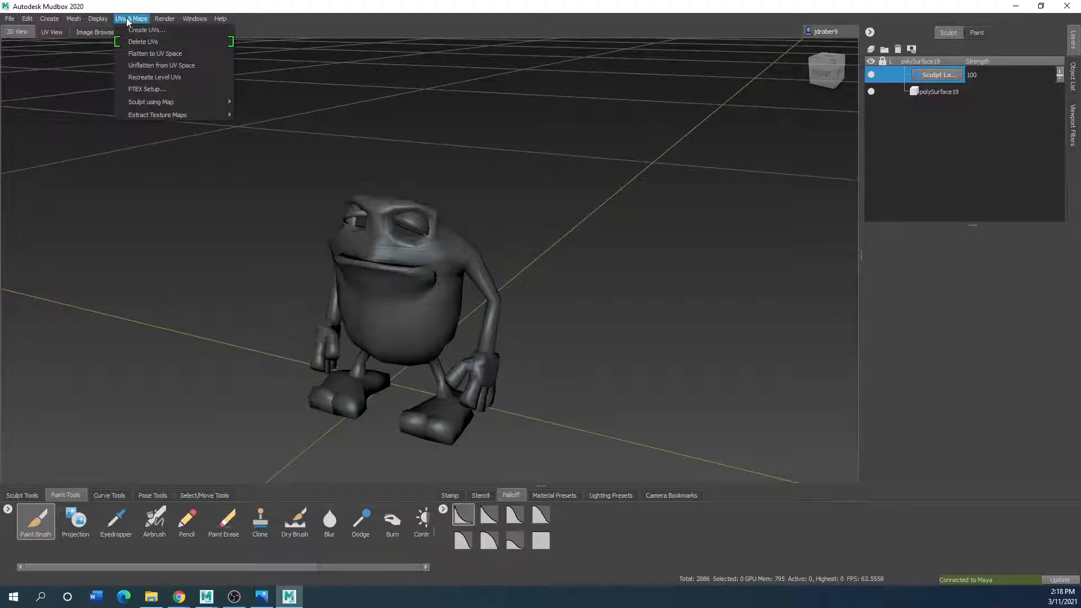
pyautogui.moveTo(92, 21)
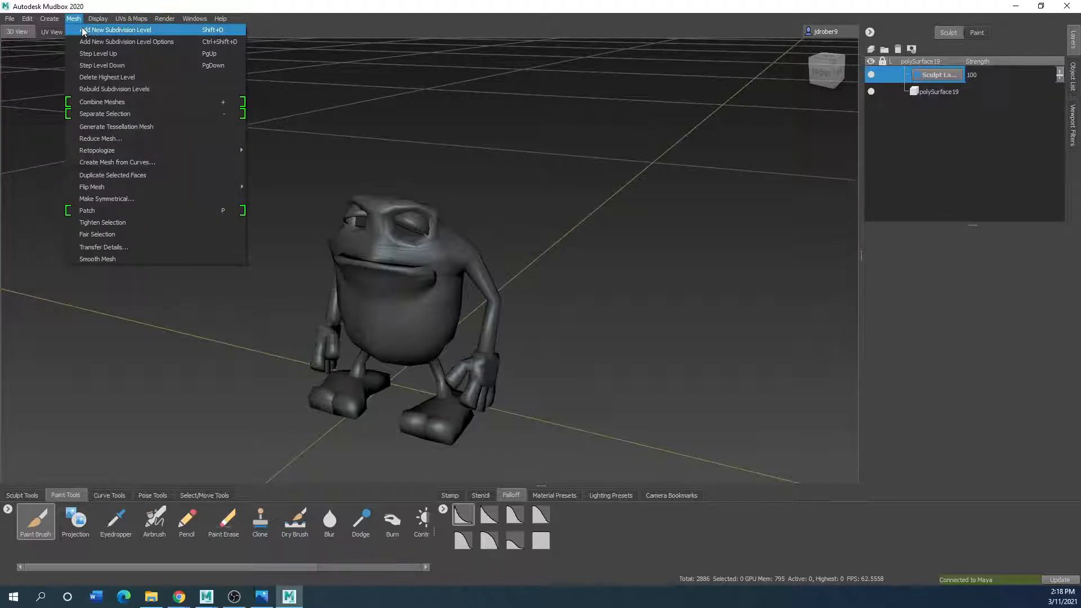
pyautogui.click(82, 27)
pyautogui.click(73, 18)
pyautogui.click(82, 27)
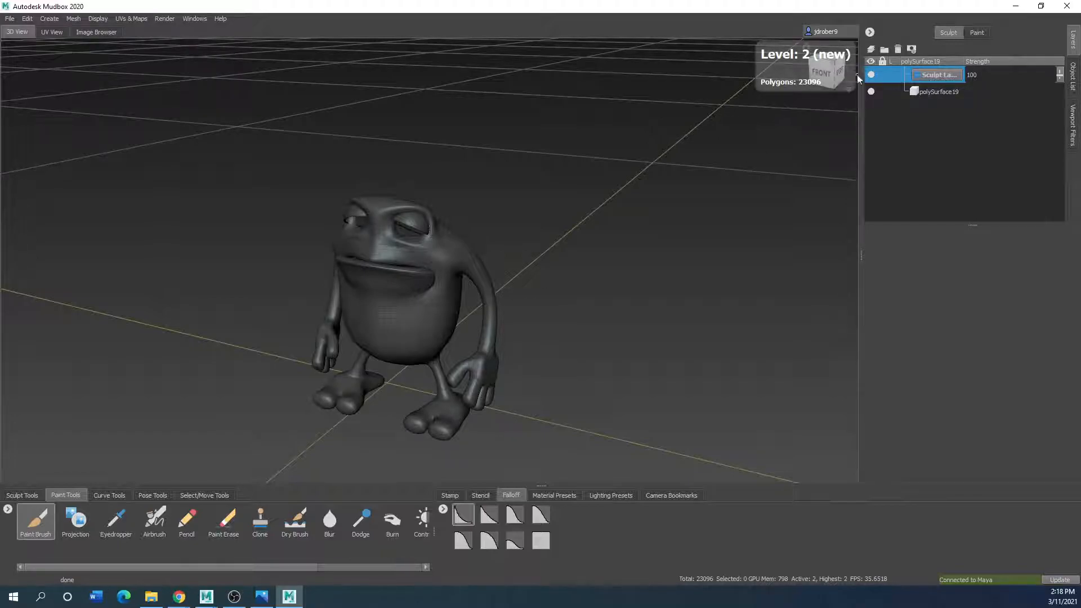
# Create a paint layer on the frog for the Diffuse channel, size 2048, saved as TIFF [8bit, RGBA].
pyautogui.click(977, 32)
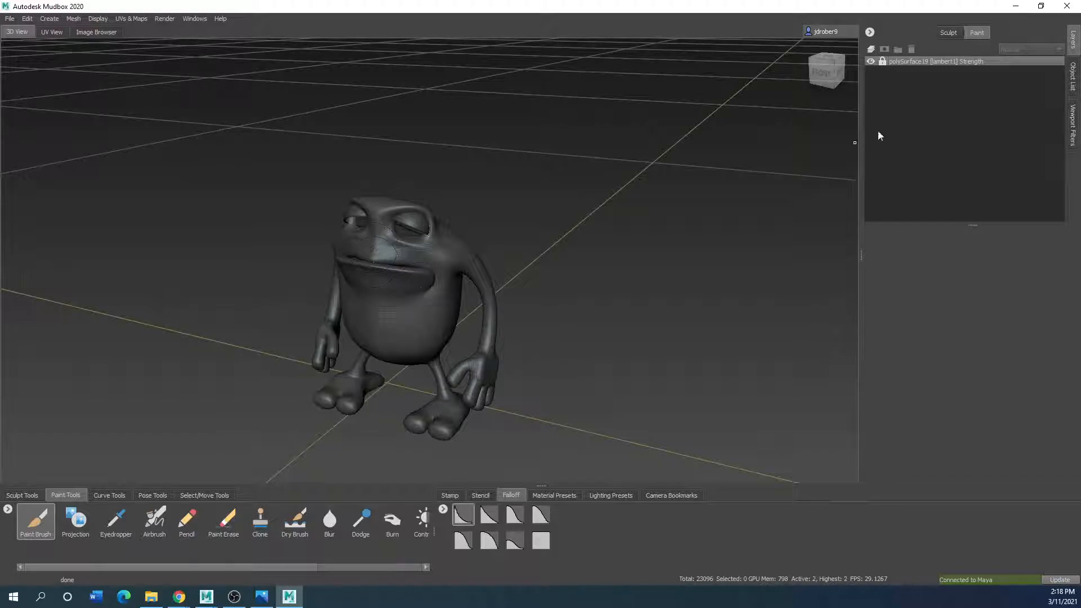
pyautogui.click(869, 48)
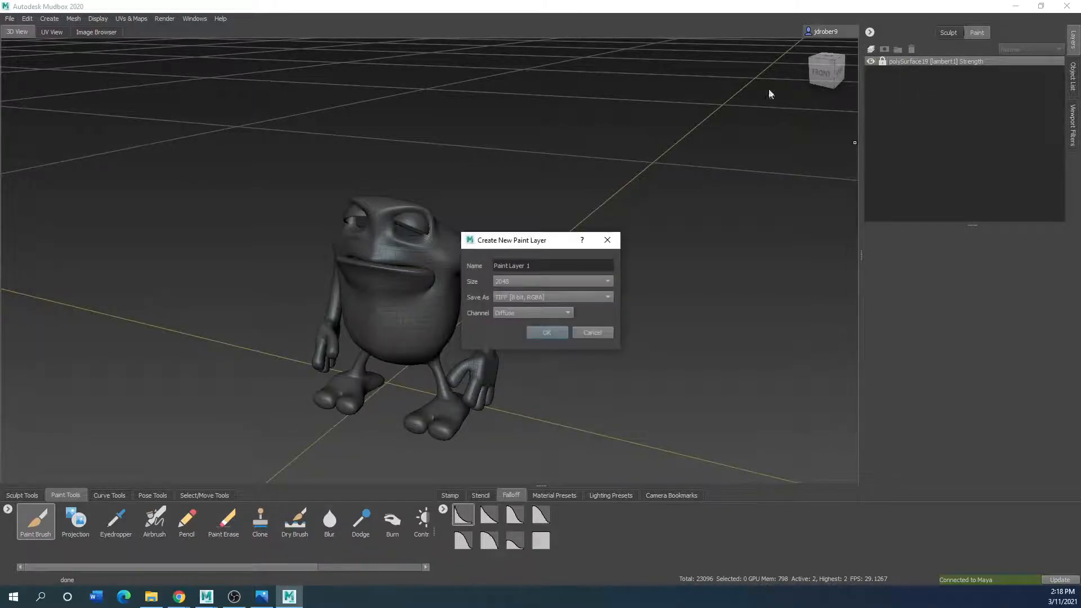
pyautogui.click(554, 334)
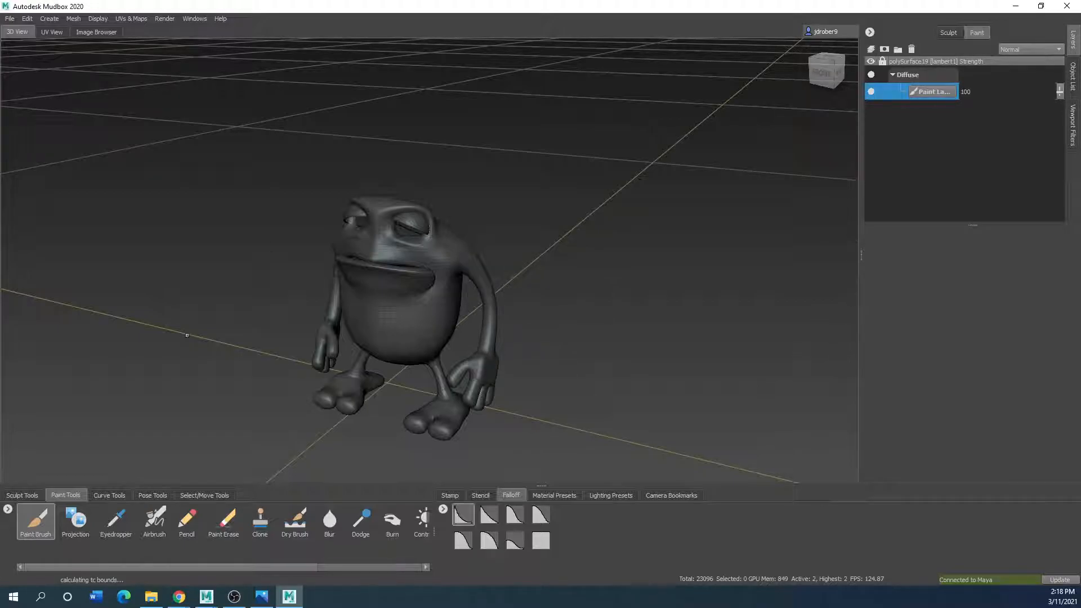
# Try a paint stroke on the frog's belly and undo it.
pyautogui.click(450, 495)
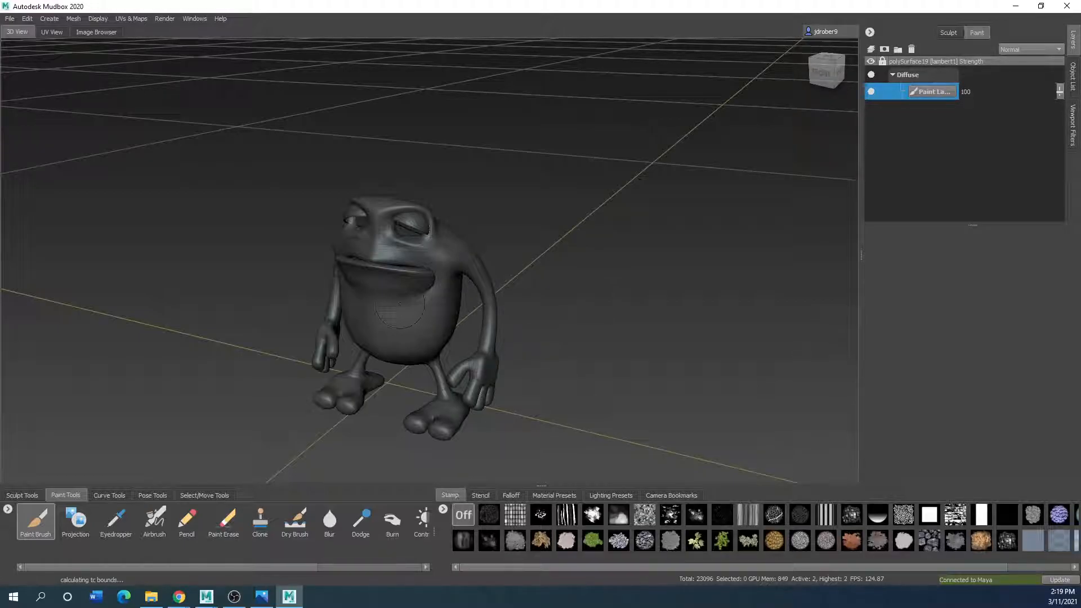
pyautogui.moveTo(394, 304); pyautogui.dragTo(397, 326)
pyautogui.hotkey('ctrl', 'z')
# Activate the Paint Brush and set its colour to a dark green.
pyautogui.click(35, 519)
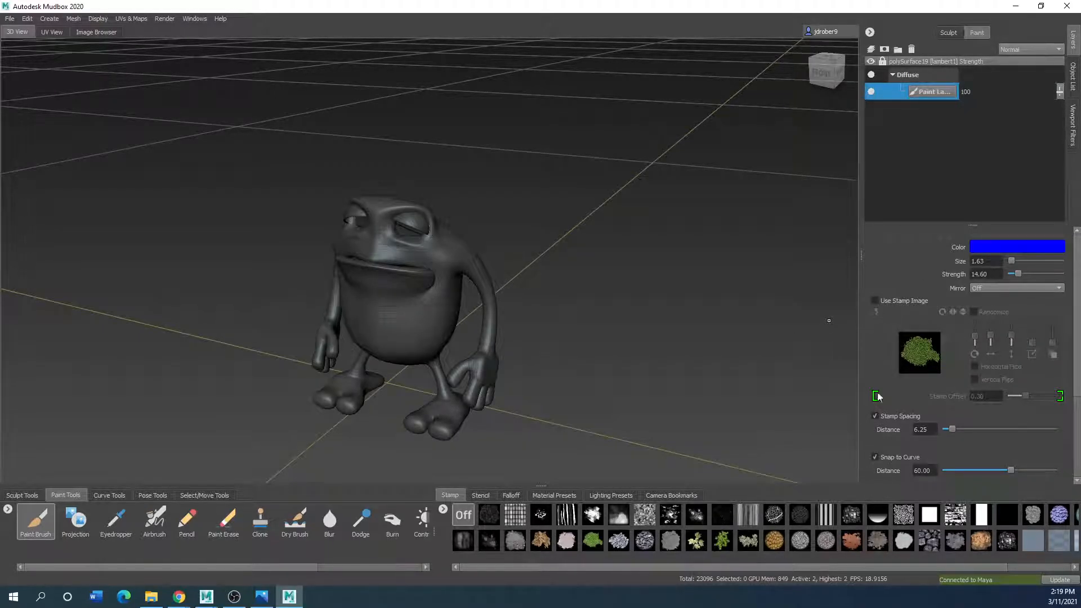
pyautogui.click(1020, 247)
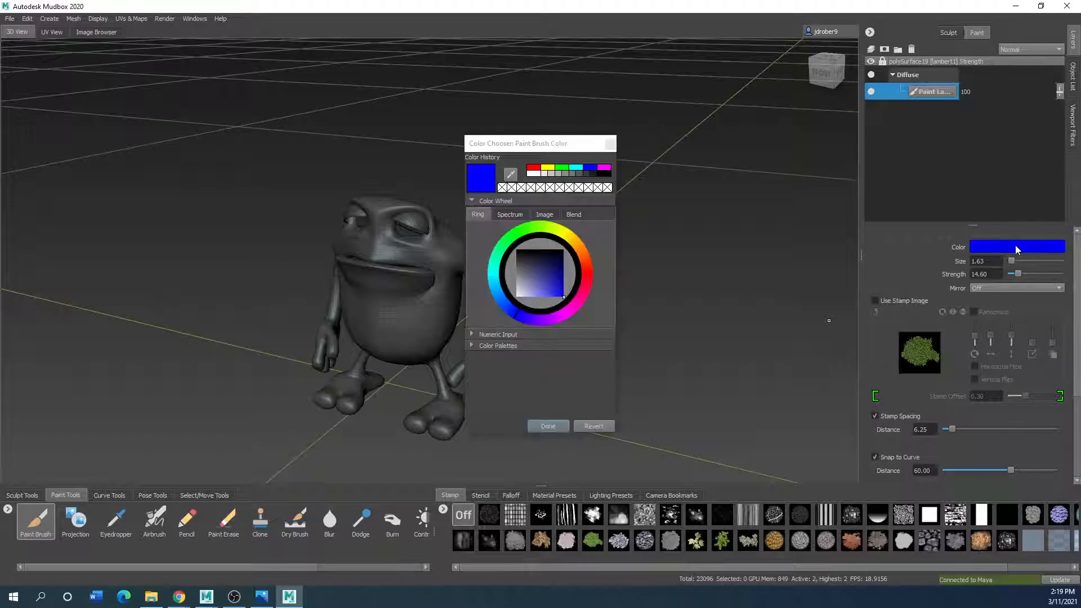
pyautogui.click(564, 167)
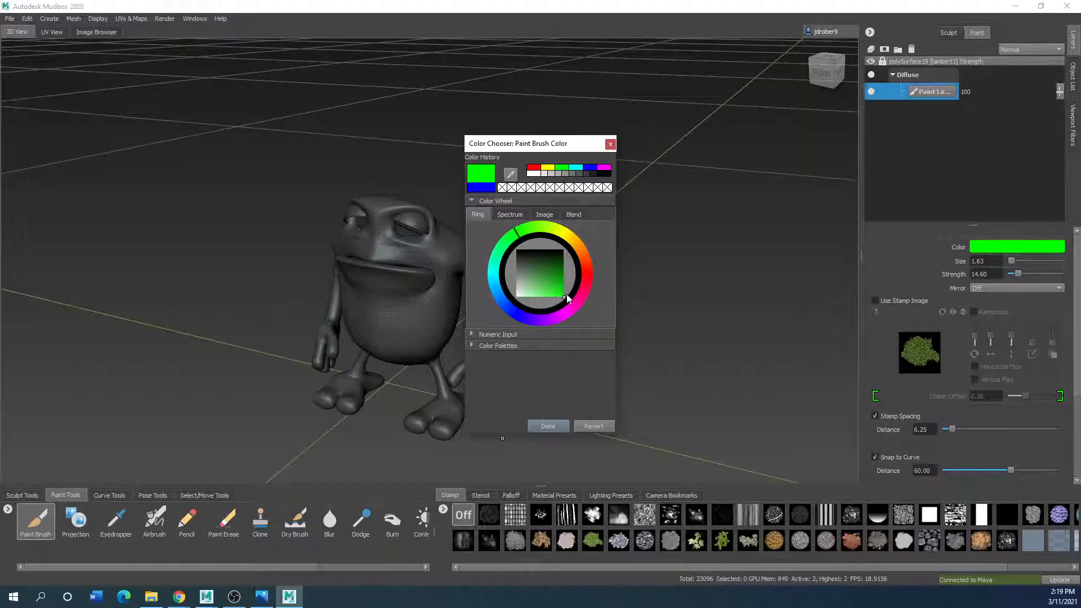
pyautogui.moveTo(562, 299); pyautogui.dragTo(557, 266)
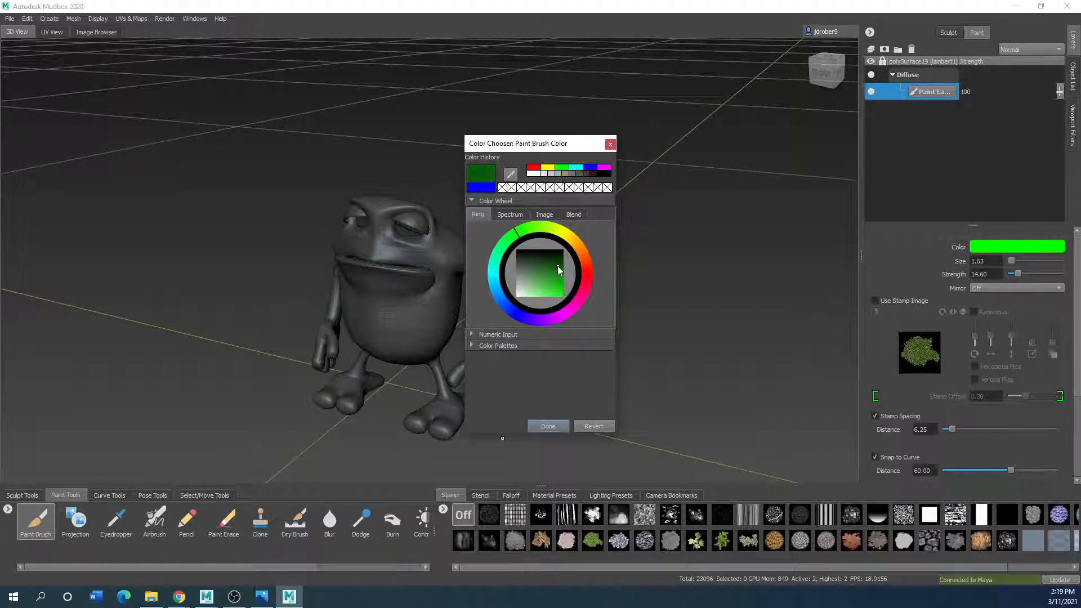
pyautogui.click(610, 144)
# Give the paint brush a speckled stamp image, a smooth S-shaped falloff and a strength of 40.40.
pyautogui.click(489, 514)
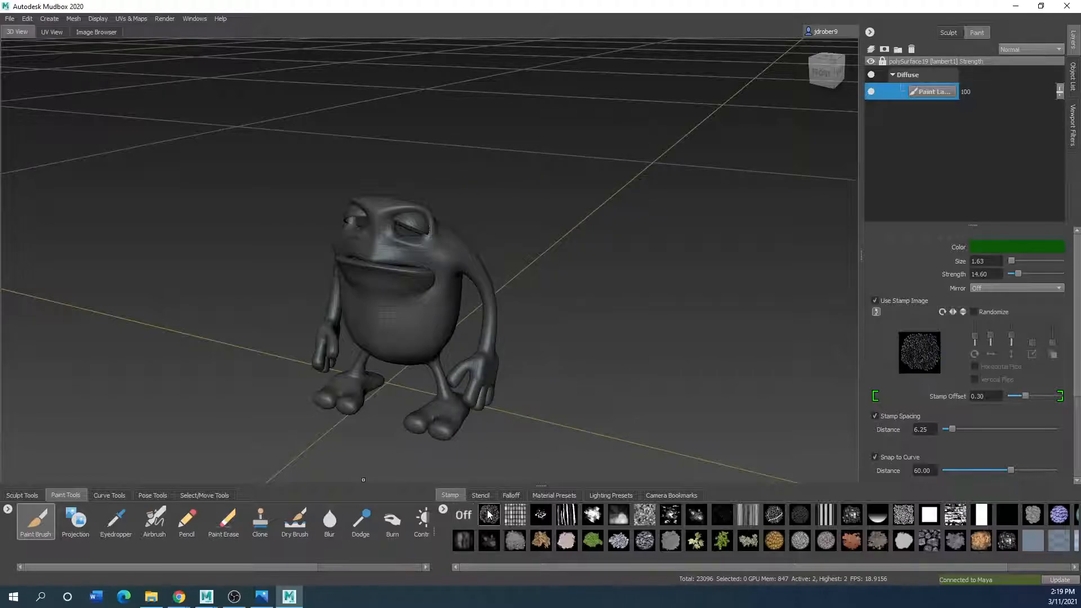
pyautogui.click(482, 495)
pyautogui.click(509, 495)
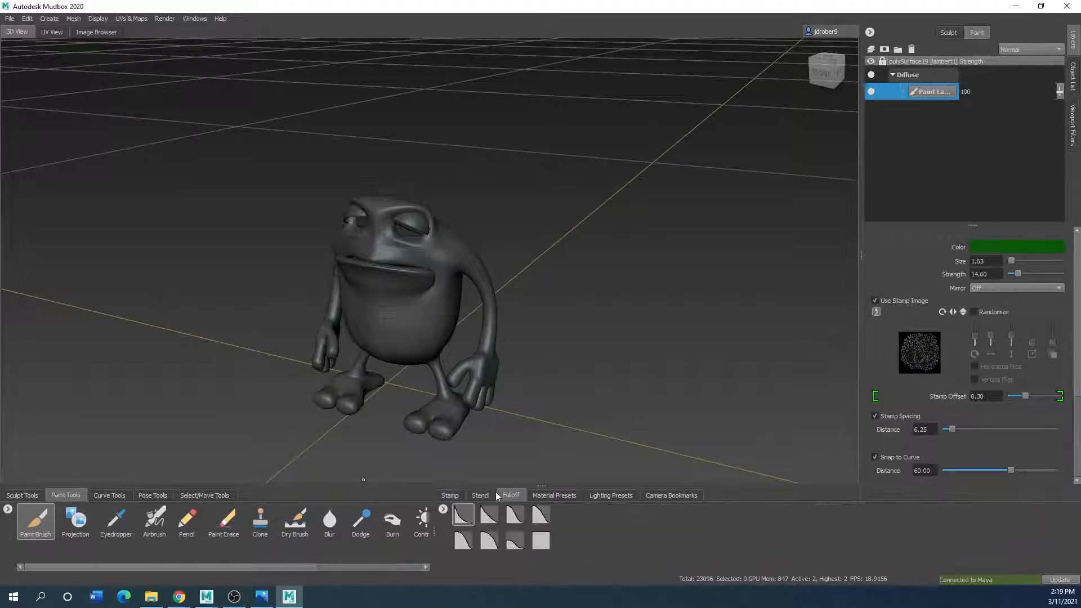
pyautogui.click(514, 514)
pyautogui.moveTo(1018, 273); pyautogui.dragTo(1031, 274)
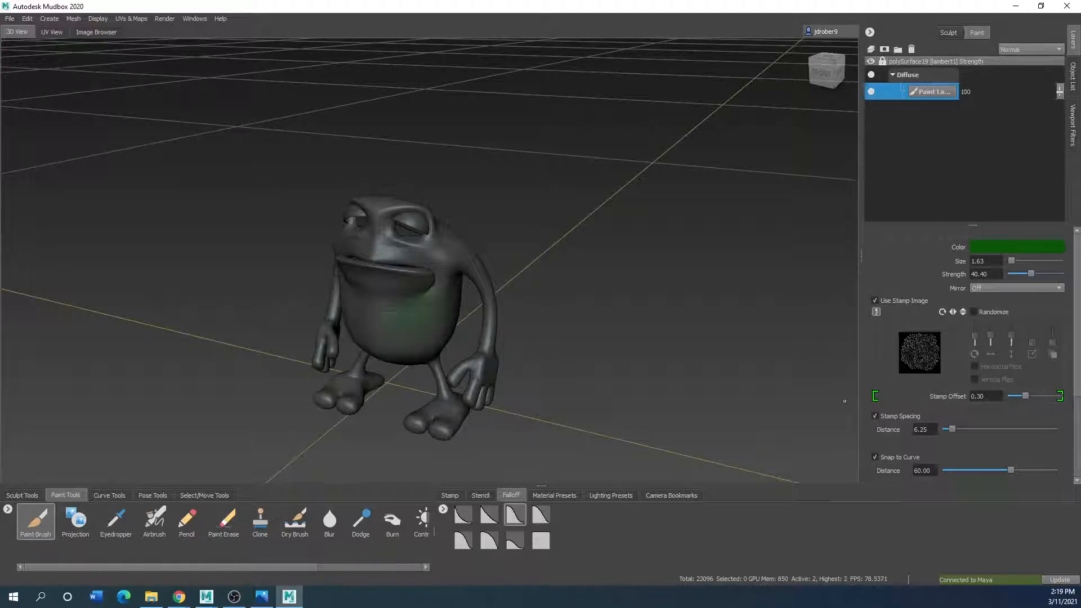
# Examine the paint brush's falloff presets, falloff curve and facing-angle falloff option.
pyautogui.click(875, 456)
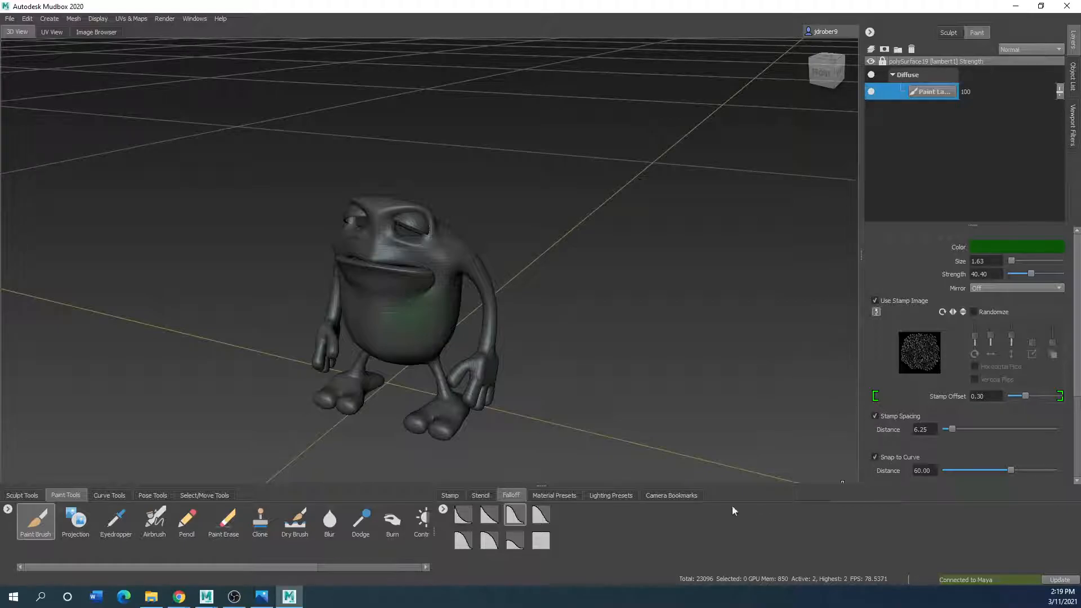
pyautogui.click(450, 495)
pyautogui.click(511, 495)
pyautogui.rightClick(443, 509)
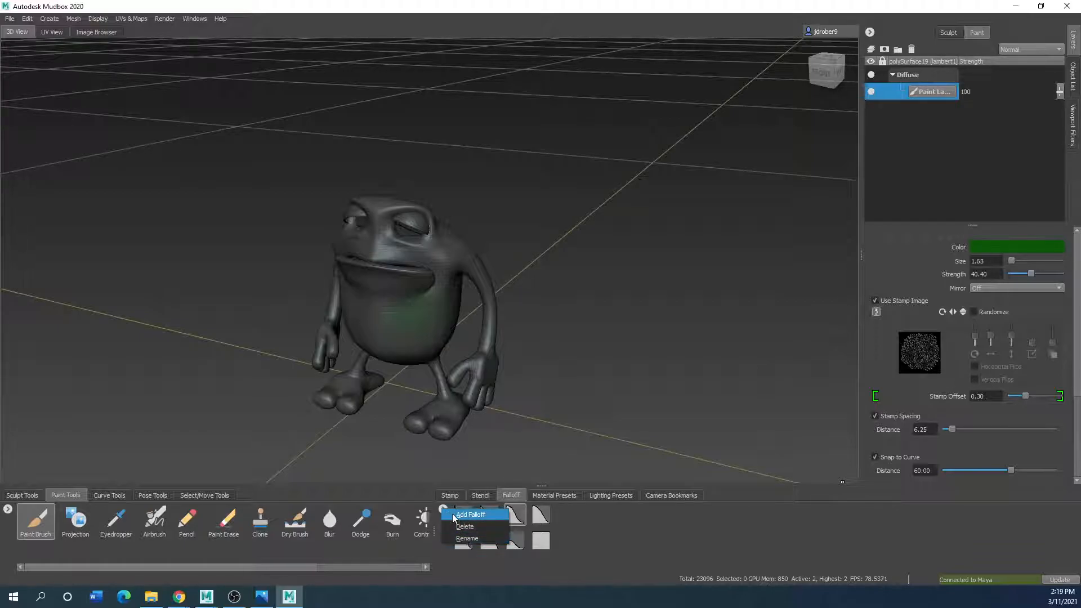
pyautogui.click(592, 531)
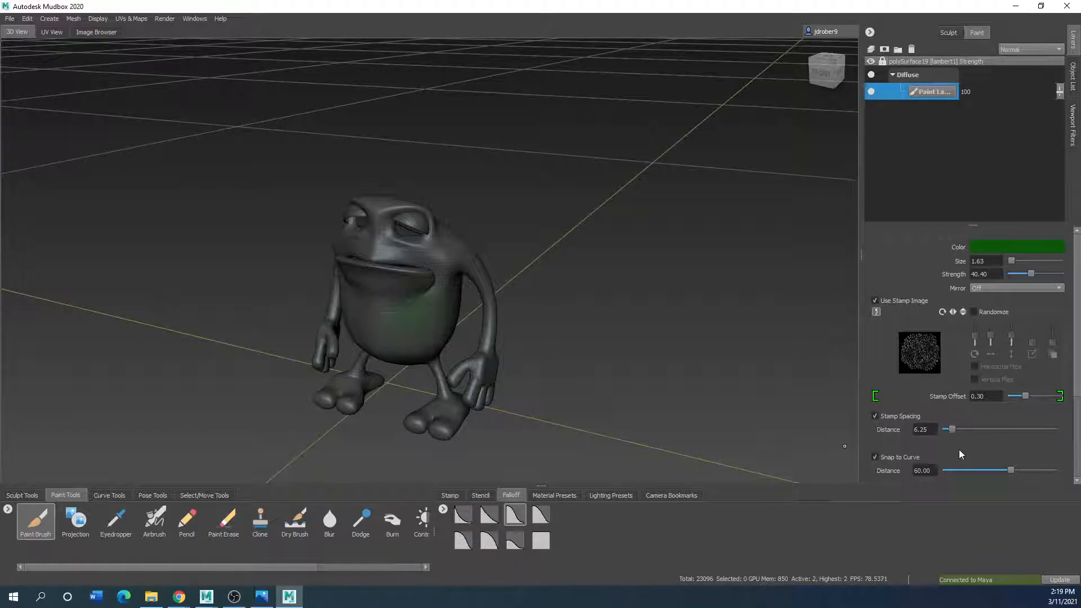
pyautogui.scroll(-3, 957, 450)
pyautogui.click(873, 455)
pyautogui.scroll(-2, 900, 458)
pyautogui.scroll(-2, 899, 458)
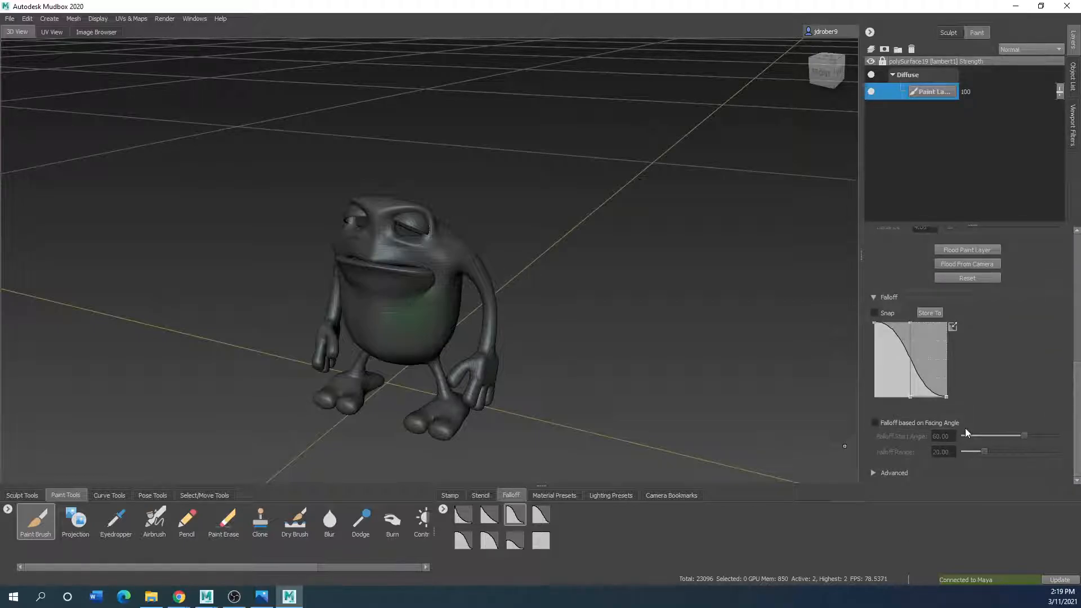
pyautogui.click(876, 422)
pyautogui.click(876, 422)
# Turn off the stamp image for the paint brush.
pyautogui.scroll(2, 988, 315)
pyautogui.scroll(3, 988, 349)
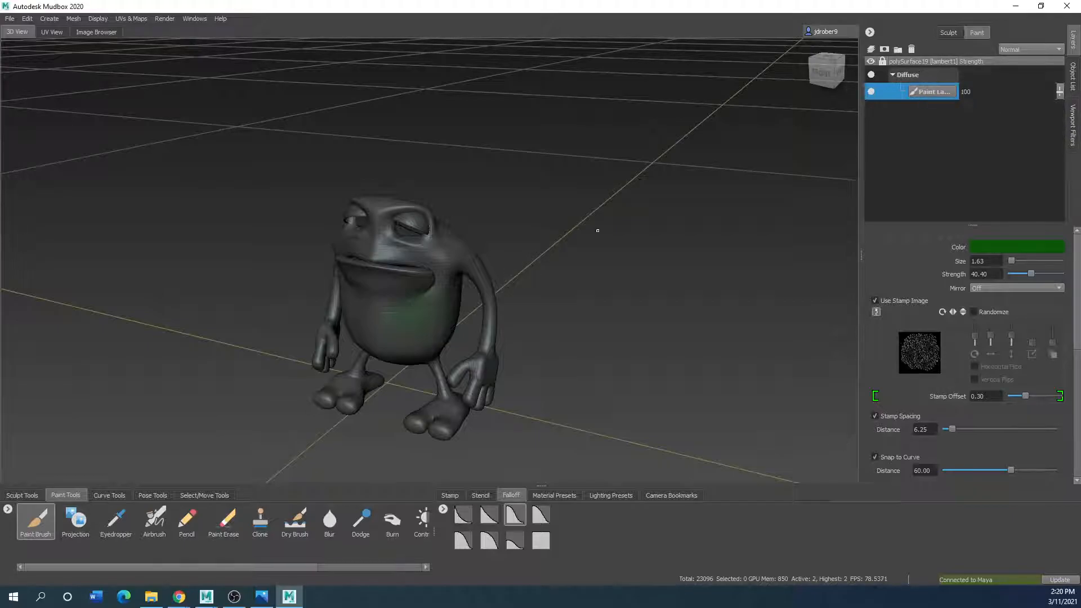
pyautogui.click(875, 300)
pyautogui.click(874, 300)
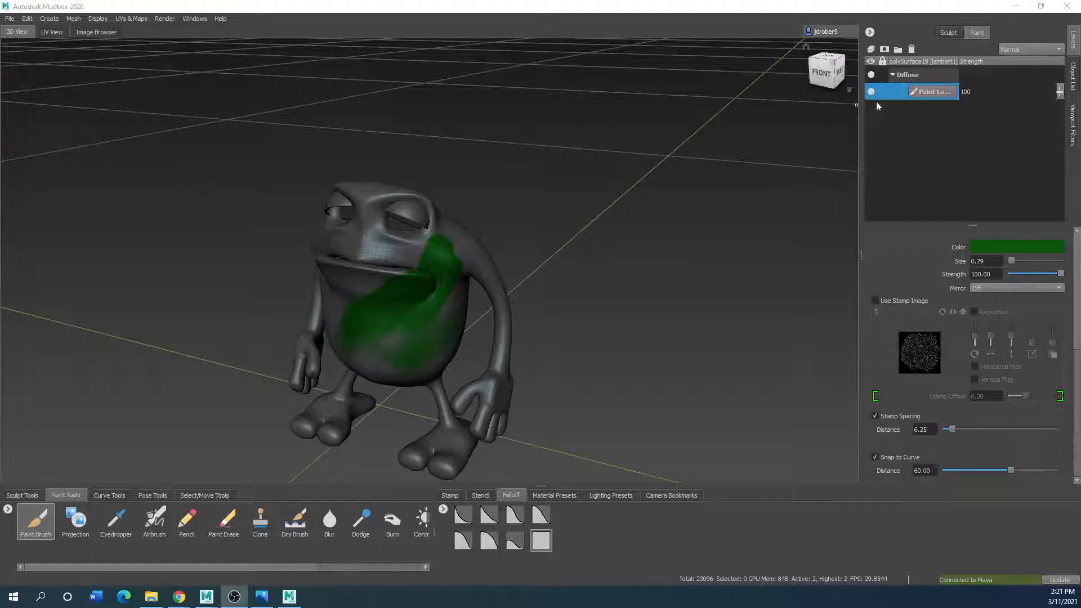
# Delete the paint layer that holds the patchy green test strokes.
pyautogui.rightClick(929, 96)
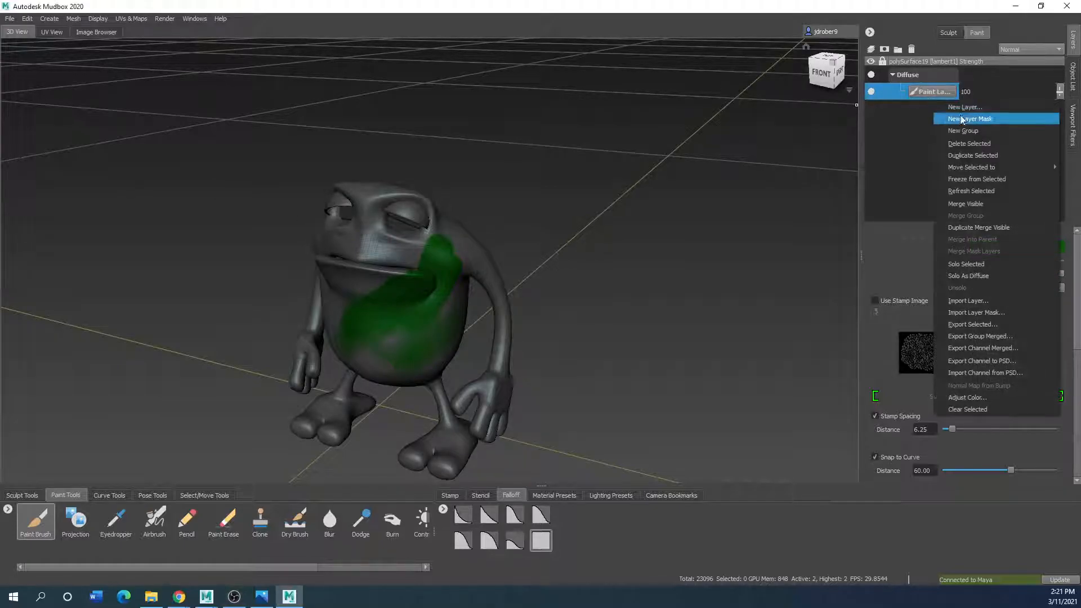
pyautogui.click(959, 144)
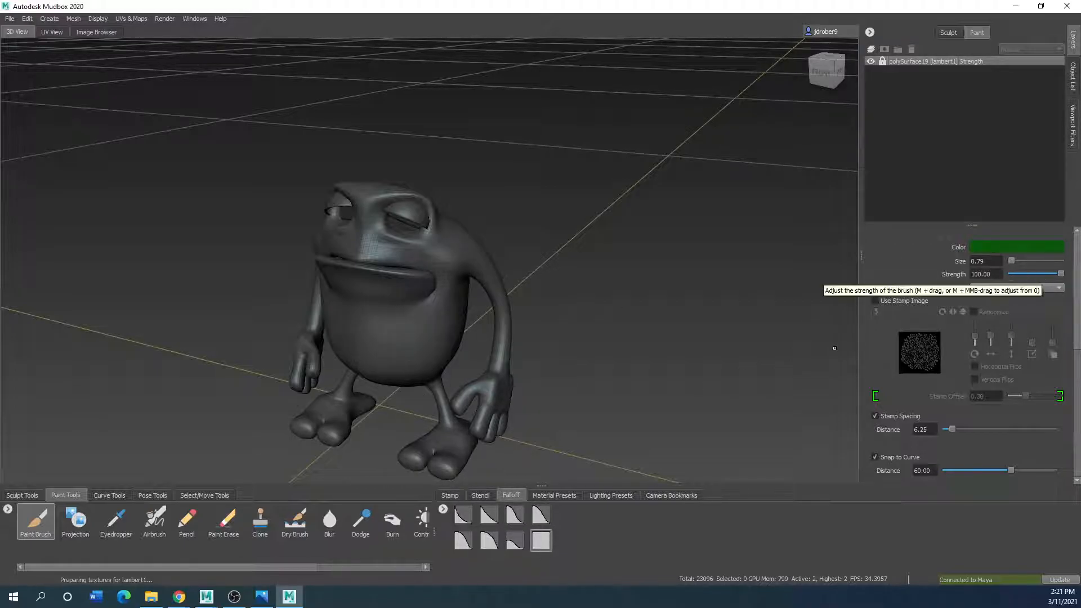
# Cover the frog's body in dark green with brush size 10.32 on a new 2048 TIFF [8bit, RGBA] Diffuse layer, Paint Layer 1.
pyautogui.press('b')
pyautogui.moveTo(350, 302); pyautogui.dragTo(558, 291)
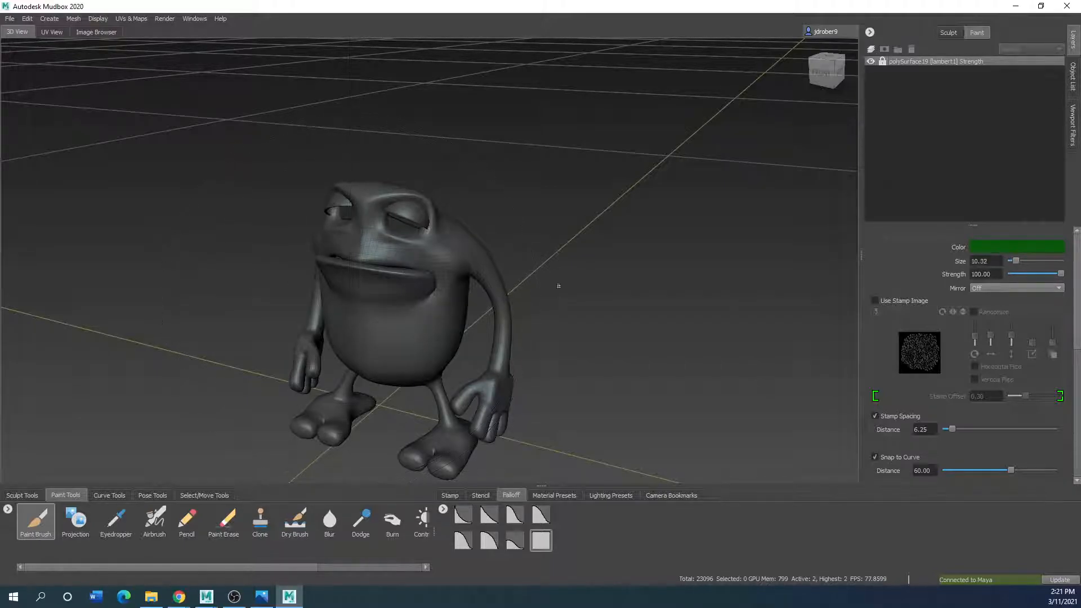
pyautogui.click(398, 330)
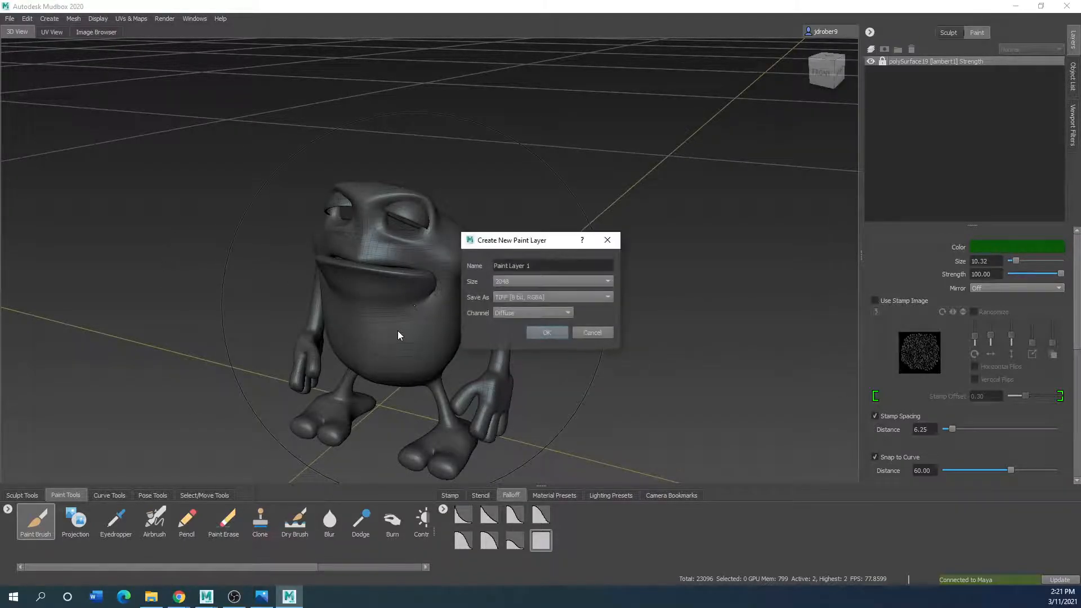
pyautogui.click(547, 332)
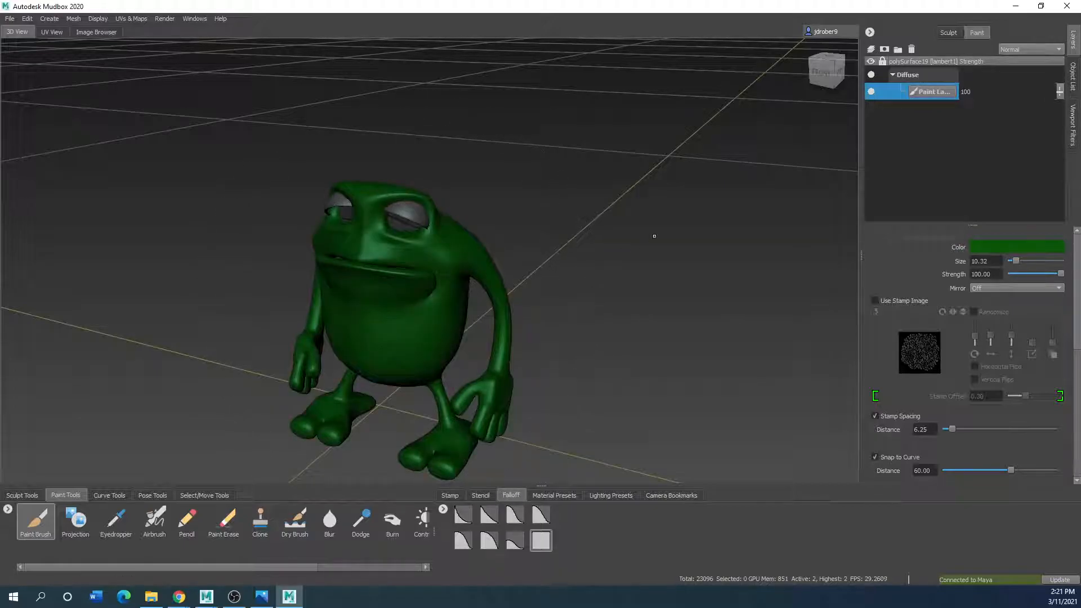
# Reduce the paint brush size to 0.37 for detail work around the frog's eyes.
pyautogui.keyDown('alt'); pyautogui.moveTo(444, 263); pyautogui.dragTo(506, 330); pyautogui.keyUp('alt')
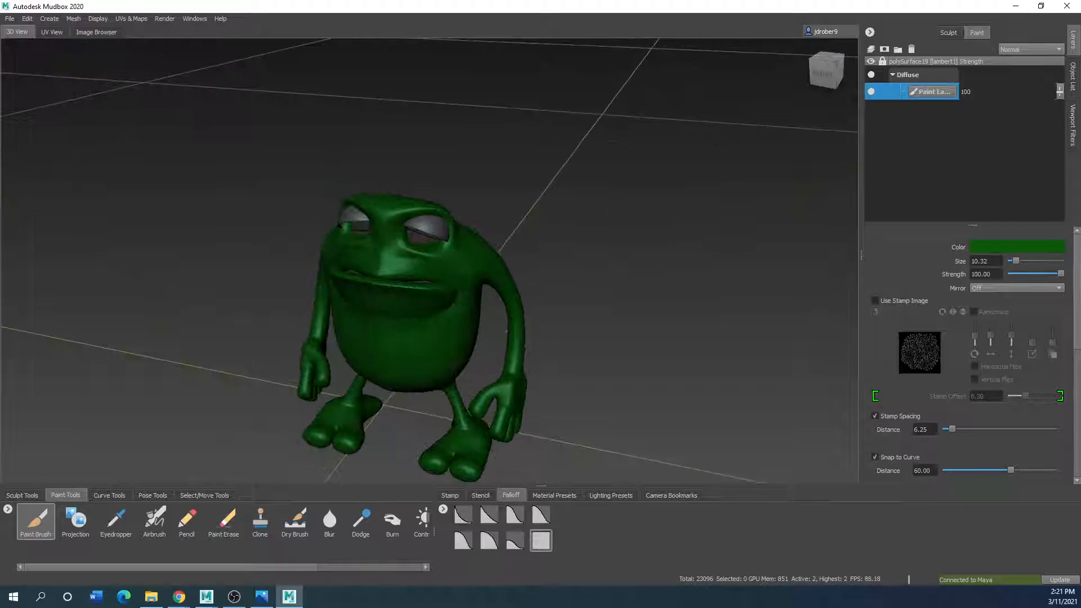
pyautogui.scroll(5, 421, 186)
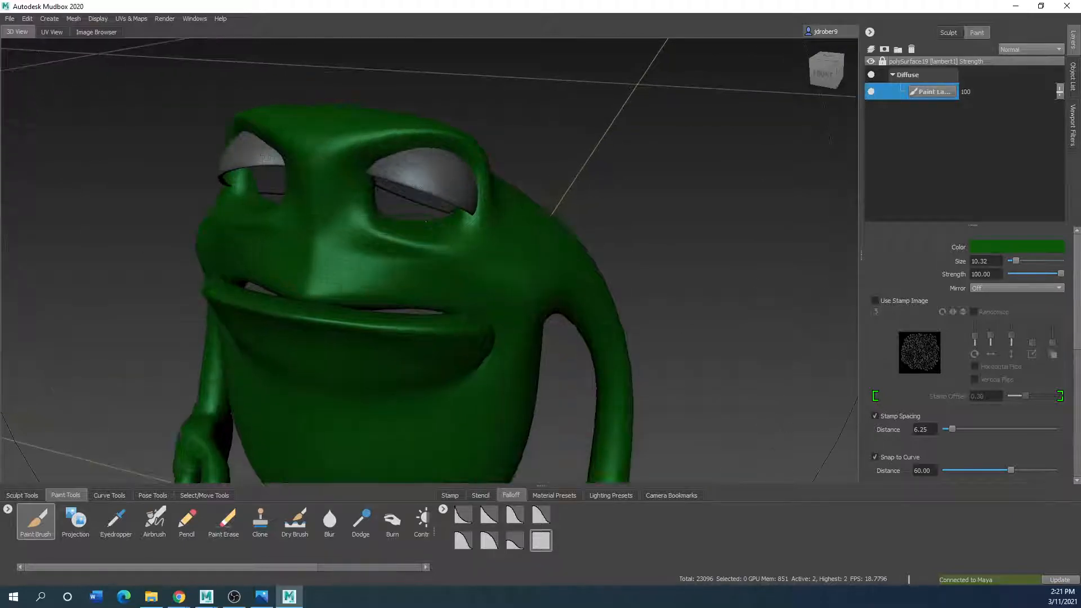
pyautogui.press('b')
pyautogui.moveTo(421, 220); pyautogui.dragTo(150, 238)
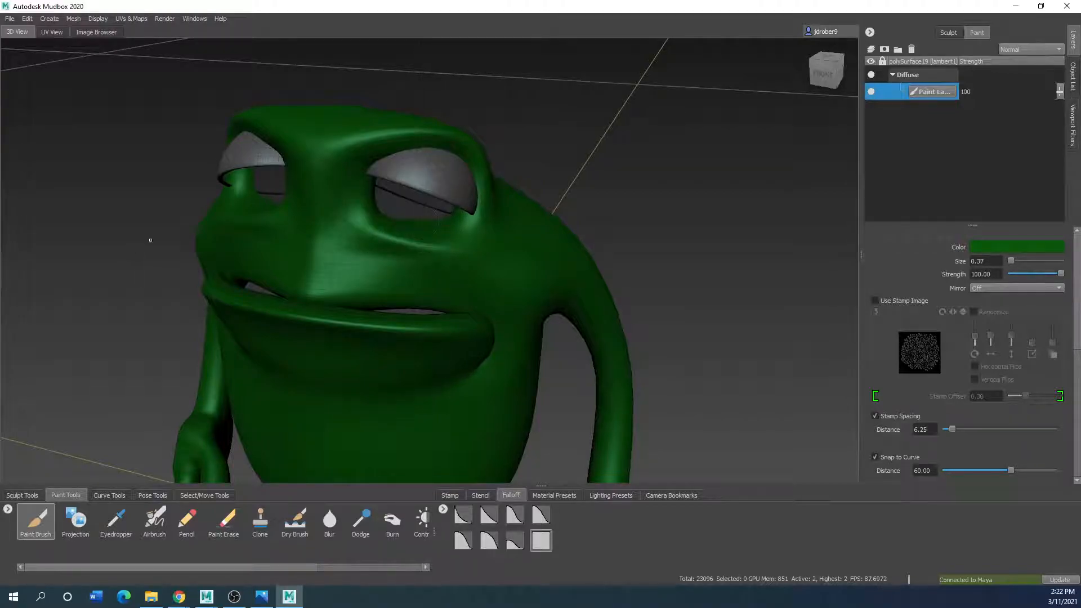
# Check the polySurface19 mesh in the object list by hiding it and showing it again.
pyautogui.click(1076, 72)
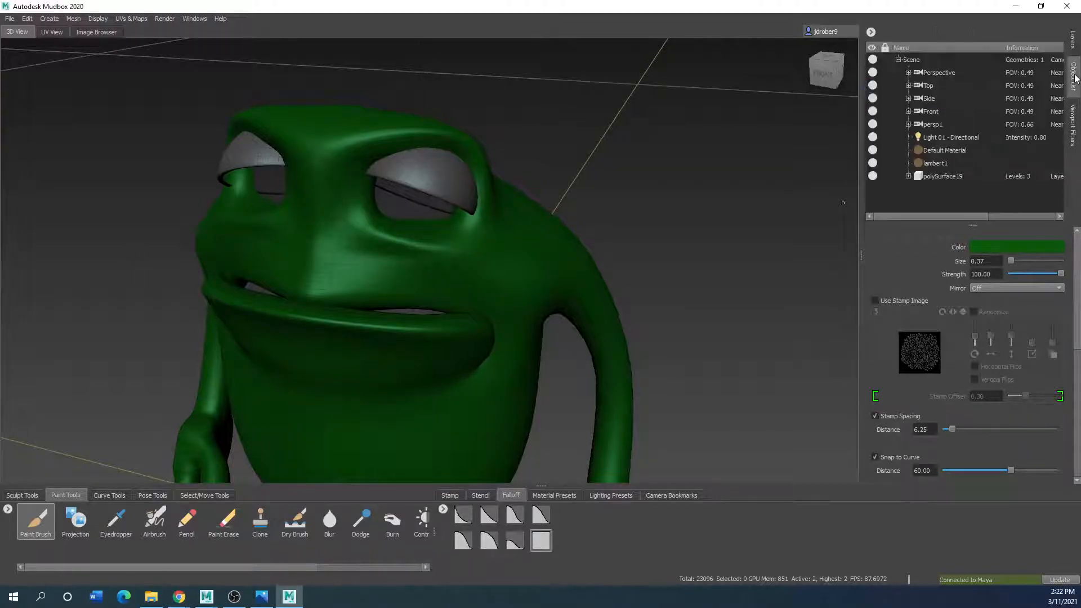
pyautogui.click(908, 176)
pyautogui.click(876, 175)
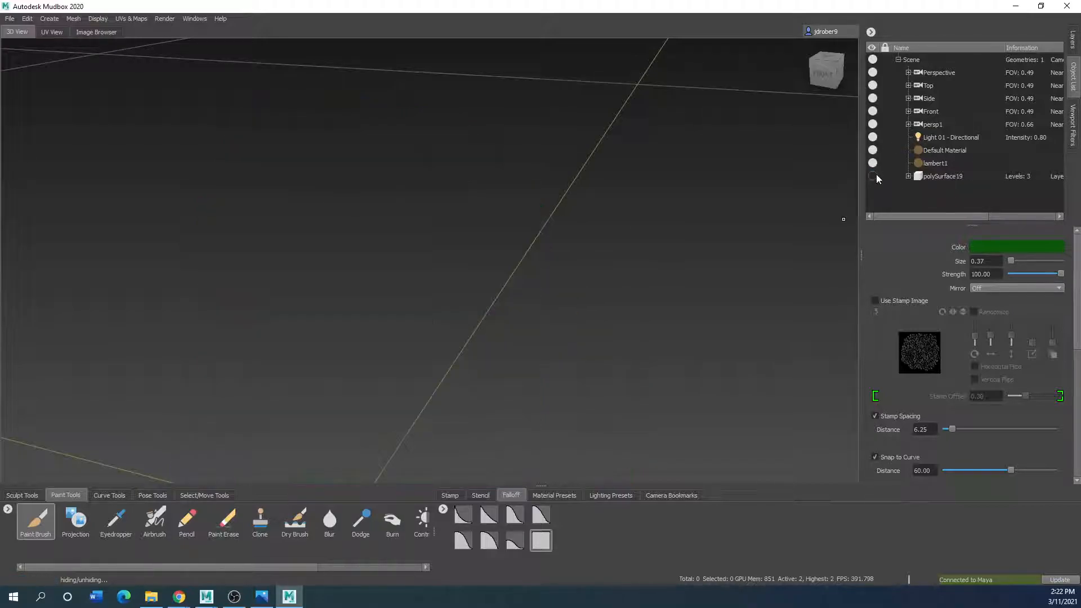
pyautogui.click(876, 175)
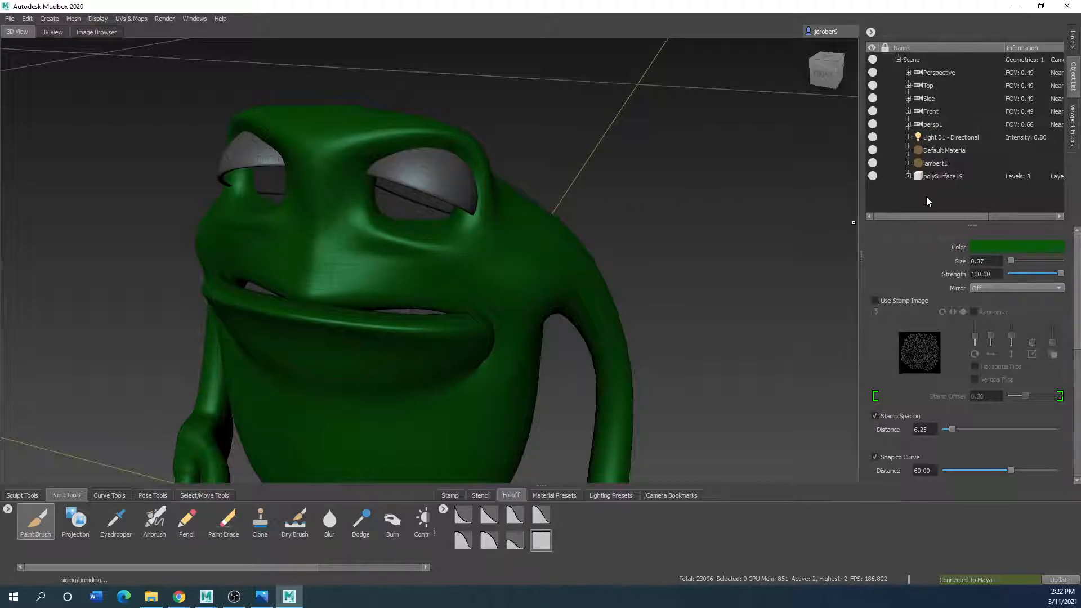
# Paint both of the frog's eyelids dark green.
pyautogui.moveTo(470, 178)
pyautogui.mouseDown()
pyautogui.moveTo(382, 169)
pyautogui.moveTo(422, 153)
pyautogui.moveTo(459, 180)
pyautogui.moveTo(464, 202)
pyautogui.moveTo(465, 166)
pyautogui.moveTo(447, 195)
pyautogui.mouseUp()
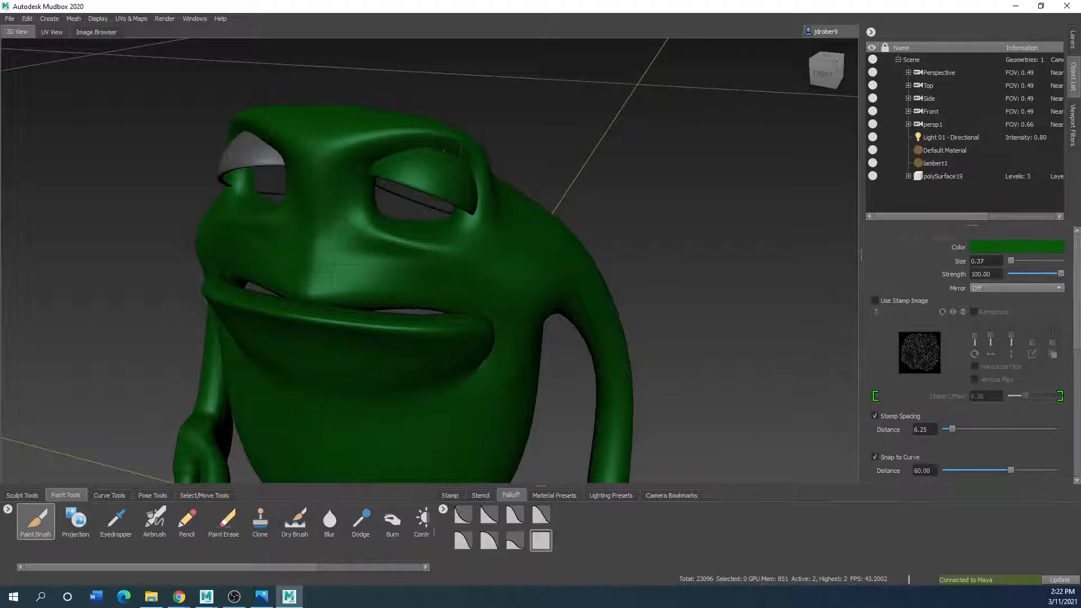
pyautogui.moveTo(276, 158)
pyautogui.mouseDown()
pyautogui.moveTo(236, 159)
pyautogui.moveTo(256, 139)
pyautogui.moveTo(241, 137)
pyautogui.mouseUp()
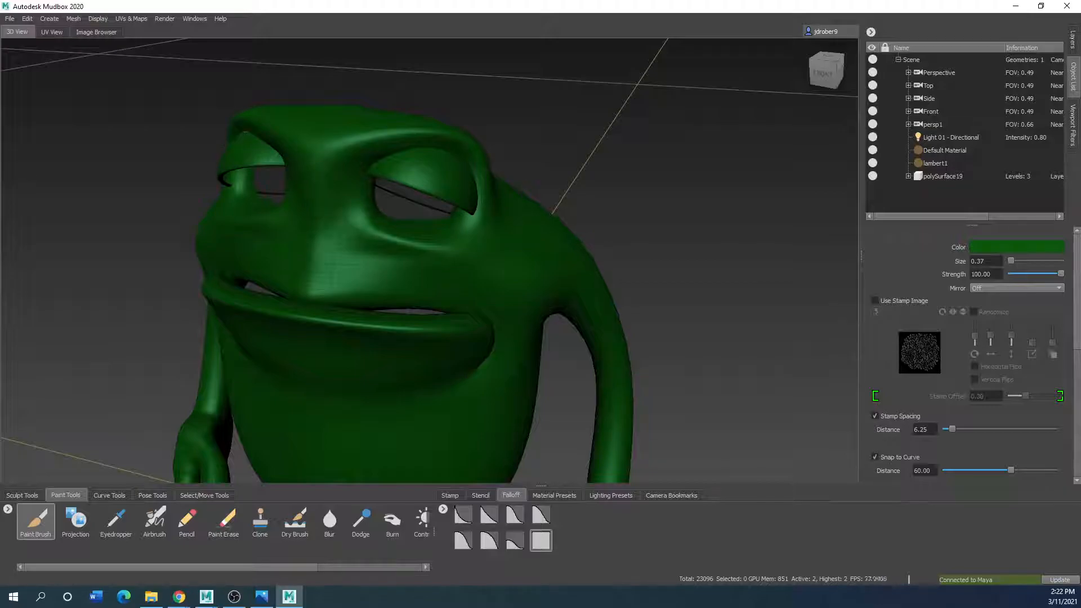
pyautogui.scroll(-5, 372, 240)
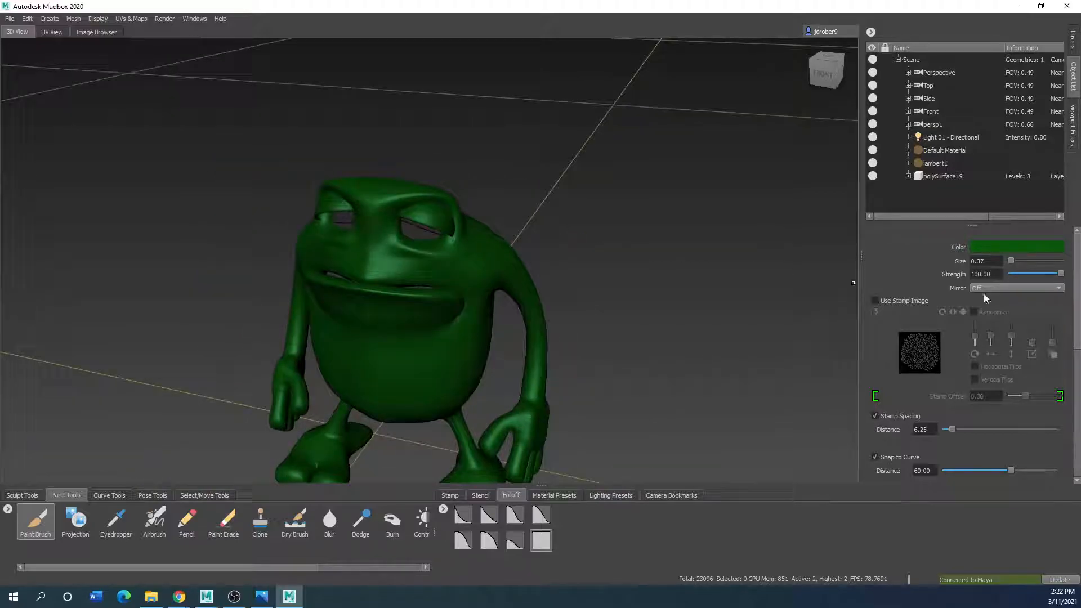
# Change the paint brush colour to a lighter, slightly yellower green.
pyautogui.click(987, 247)
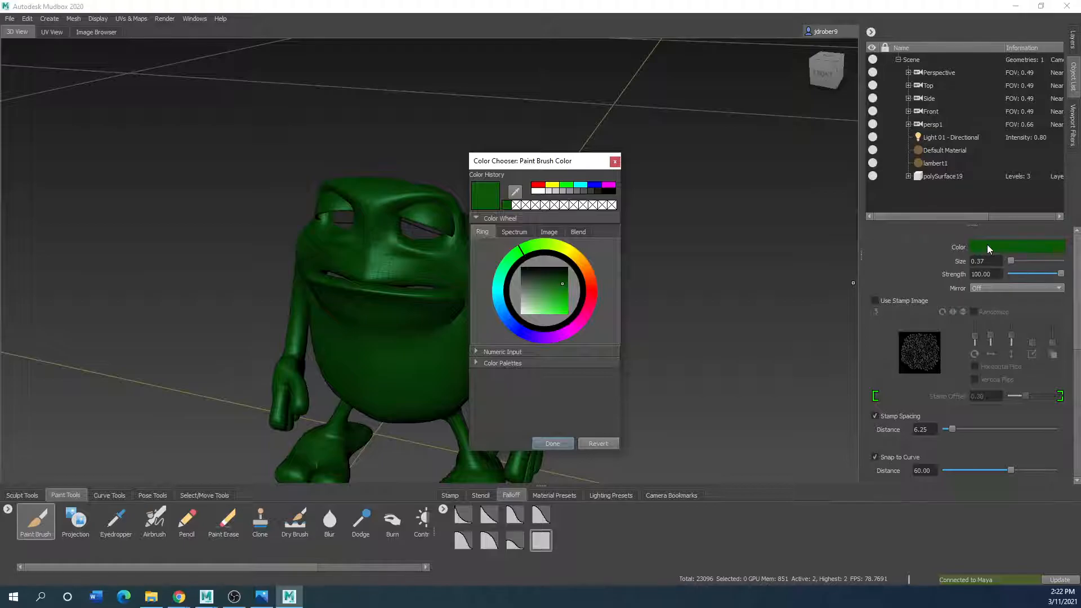
pyautogui.click(526, 246)
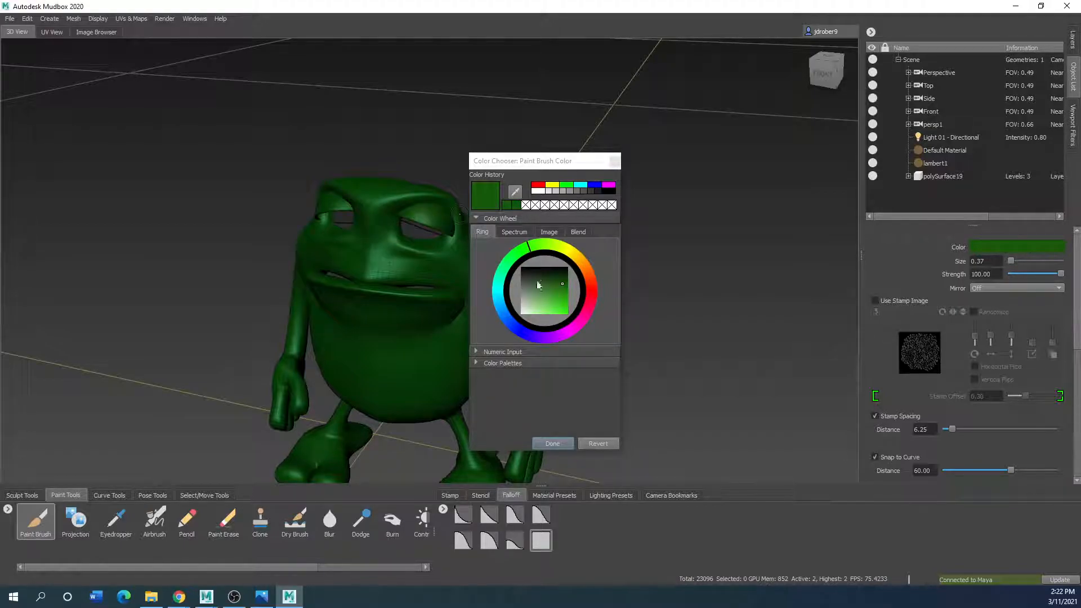
pyautogui.click(549, 286)
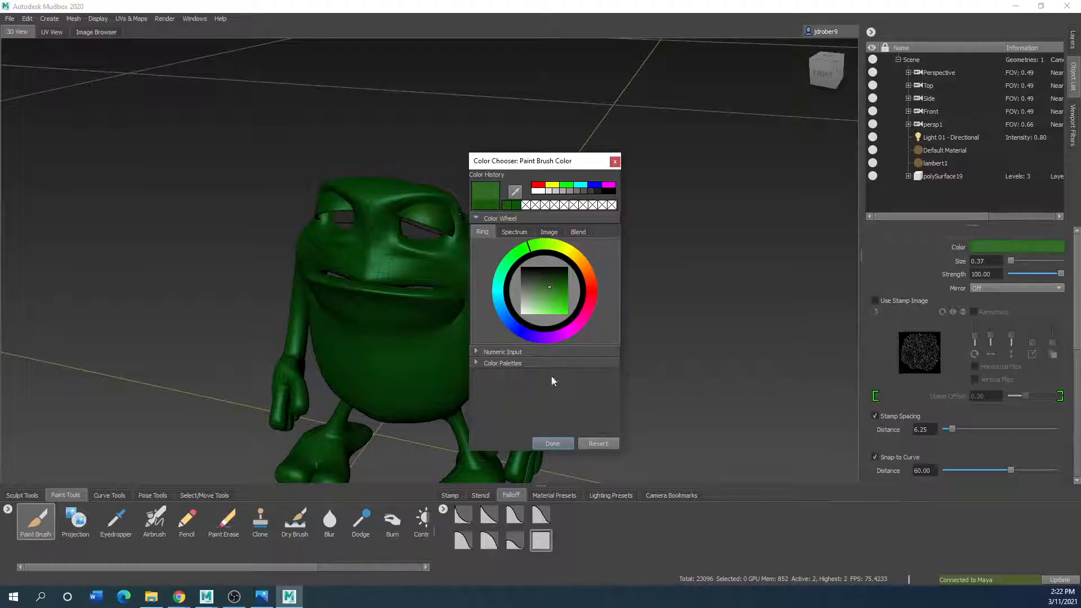
pyautogui.click(568, 442)
# Paint both of the frog's eyelids with the lighter green, undoing one stray stroke.
pyautogui.moveTo(406, 213)
pyautogui.mouseDown()
pyautogui.moveTo(442, 225)
pyautogui.moveTo(424, 205)
pyautogui.mouseUp()
pyautogui.keyDown('alt'); pyautogui.moveTo(424, 207); pyautogui.dragTo(468, 161, button='right'); pyautogui.keyUp('alt')
pyautogui.moveTo(469, 158)
pyautogui.mouseDown()
pyautogui.moveTo(448, 126)
pyautogui.moveTo(372, 131)
pyautogui.moveTo(451, 155)
pyautogui.mouseUp()
pyautogui.moveTo(275, 190)
pyautogui.keyDown('alt'); pyautogui.mouseDown()
pyautogui.moveTo(454, 159)
pyautogui.moveTo(516, 95)
pyautogui.moveTo(580, 110)
pyautogui.moveTo(492, 155)
pyautogui.moveTo(595, 114)
pyautogui.moveTo(476, 121)
pyautogui.moveTo(485, 107)
pyautogui.mouseUp(); pyautogui.keyUp('alt')
pyautogui.hotkey('ctrl', 'z')
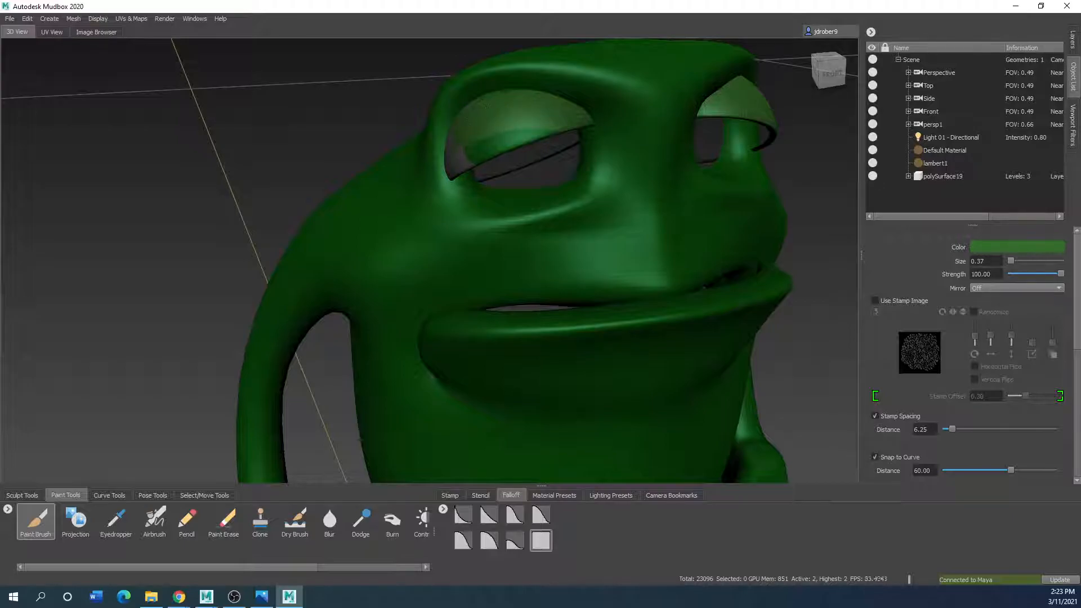
pyautogui.moveTo(476, 153); pyautogui.dragTo(531, 137)
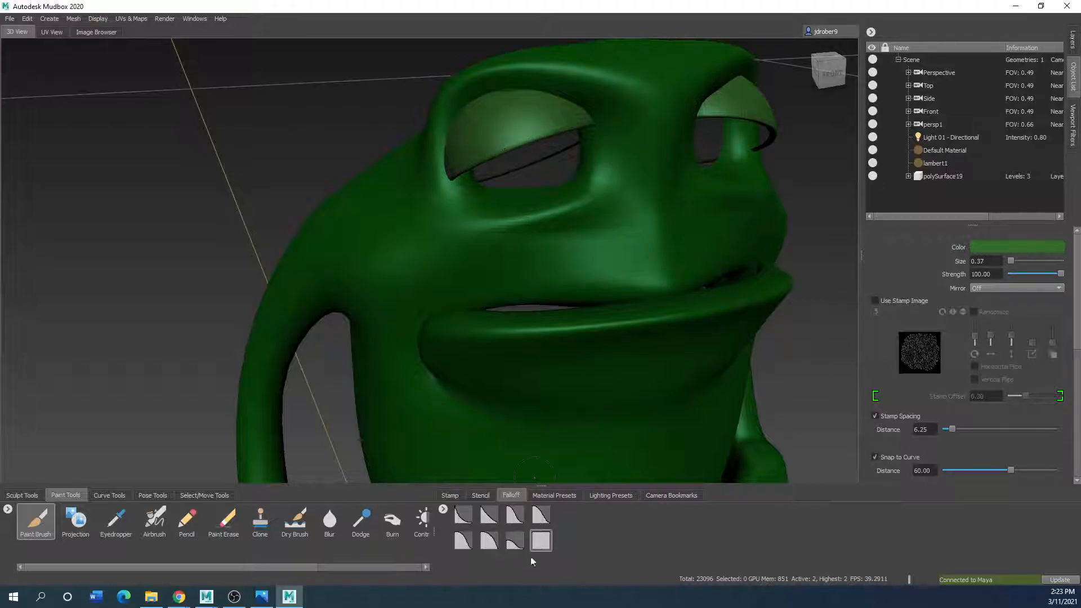
# Create a second diffuse paint layer on polySurface19, keeping the default settings.
pyautogui.keyDown('alt'); pyautogui.moveTo(537, 338); pyautogui.dragTo(491, 315, button='right'); pyautogui.keyUp('alt')
pyautogui.keyDown('alt'); pyautogui.moveTo(492, 314); pyautogui.dragTo(852, 205); pyautogui.keyUp('alt')
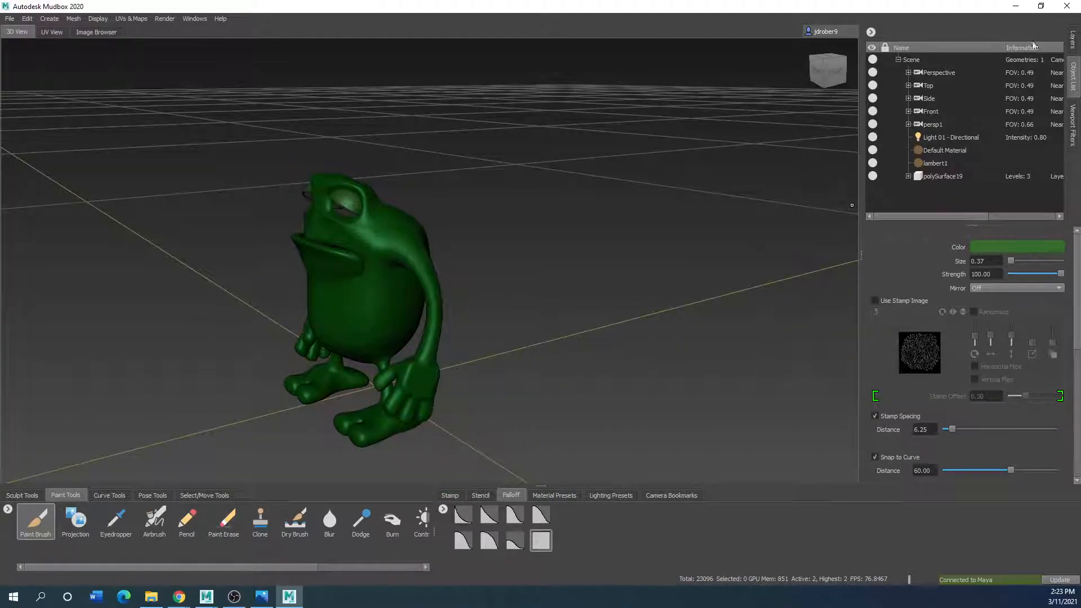
pyautogui.click(1072, 41)
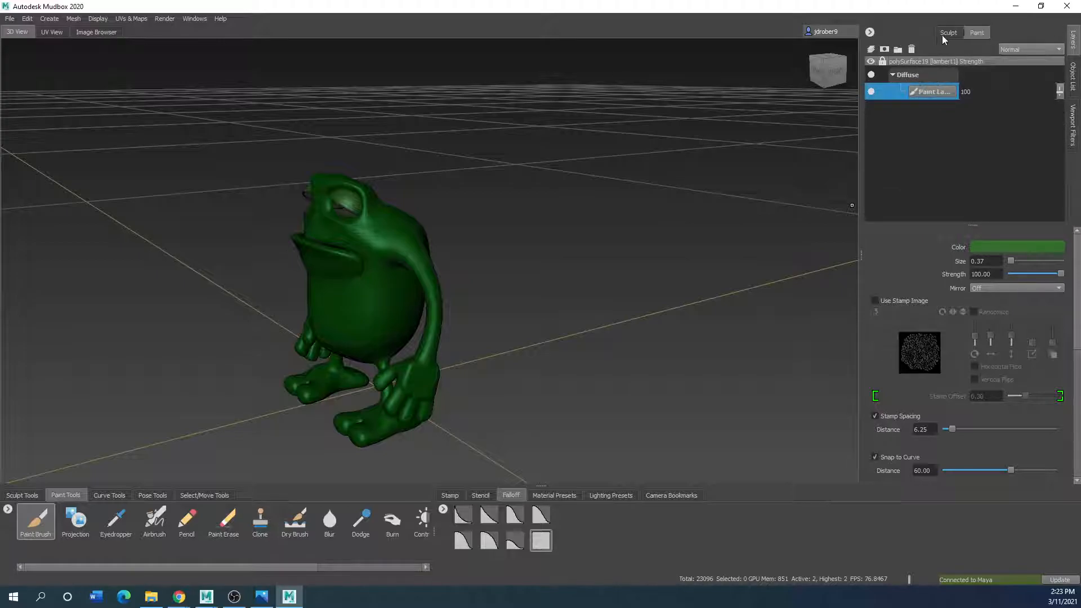
pyautogui.click(872, 49)
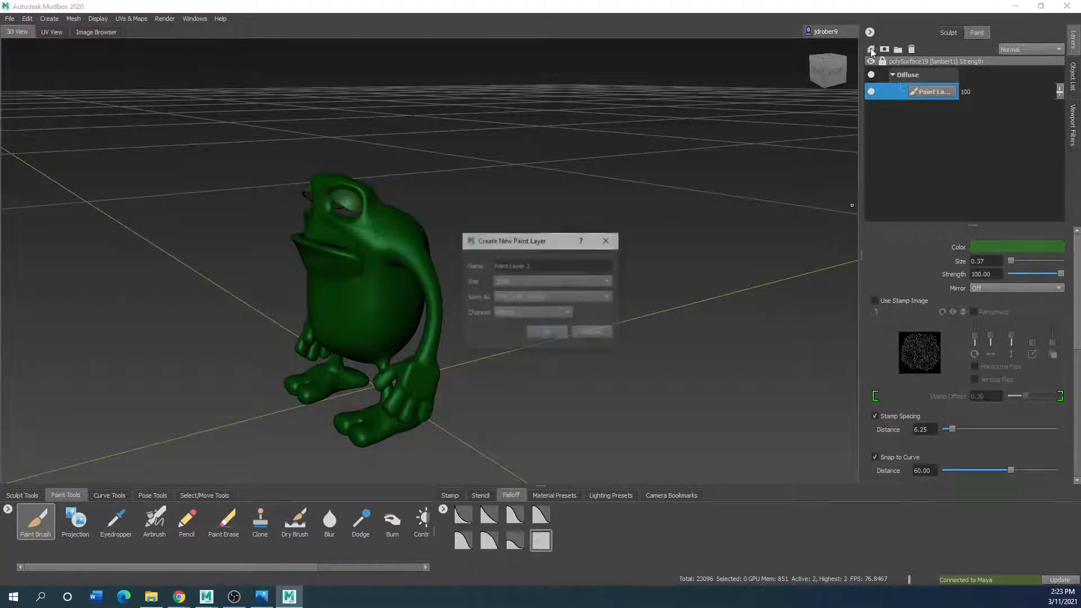
pyautogui.click(546, 333)
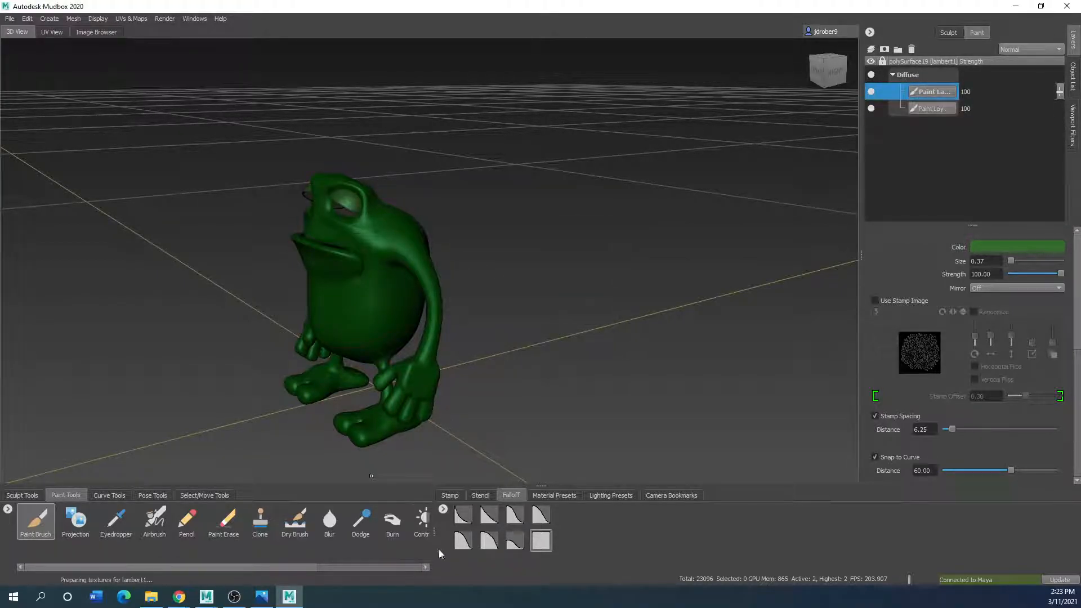
# Choose the green leafy stamp for the paint brush and undo a test stroke on the frog's belly.
pyautogui.click(454, 496)
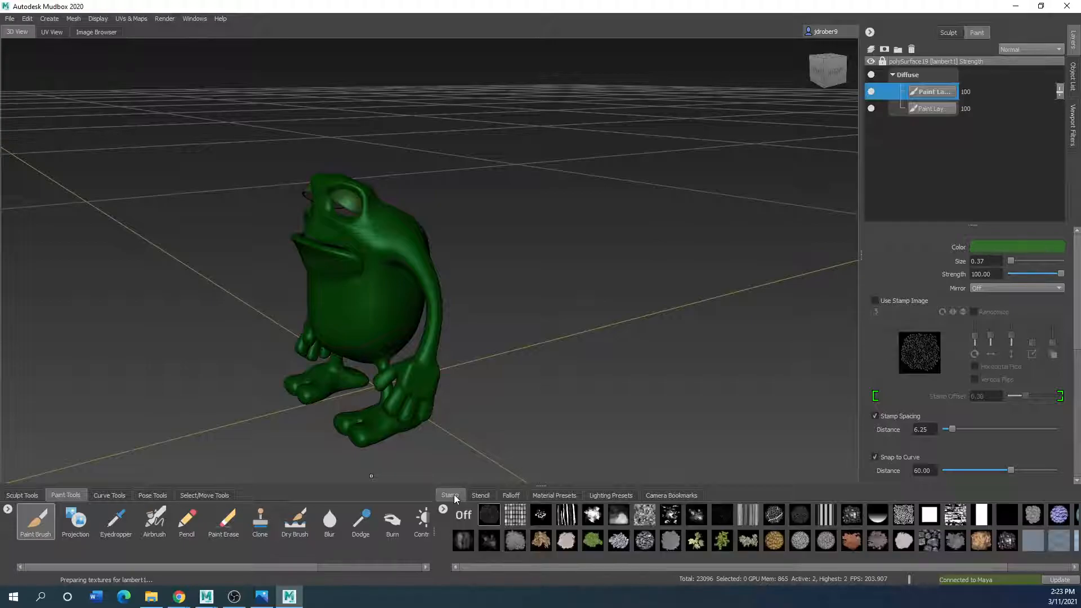
pyautogui.click(593, 542)
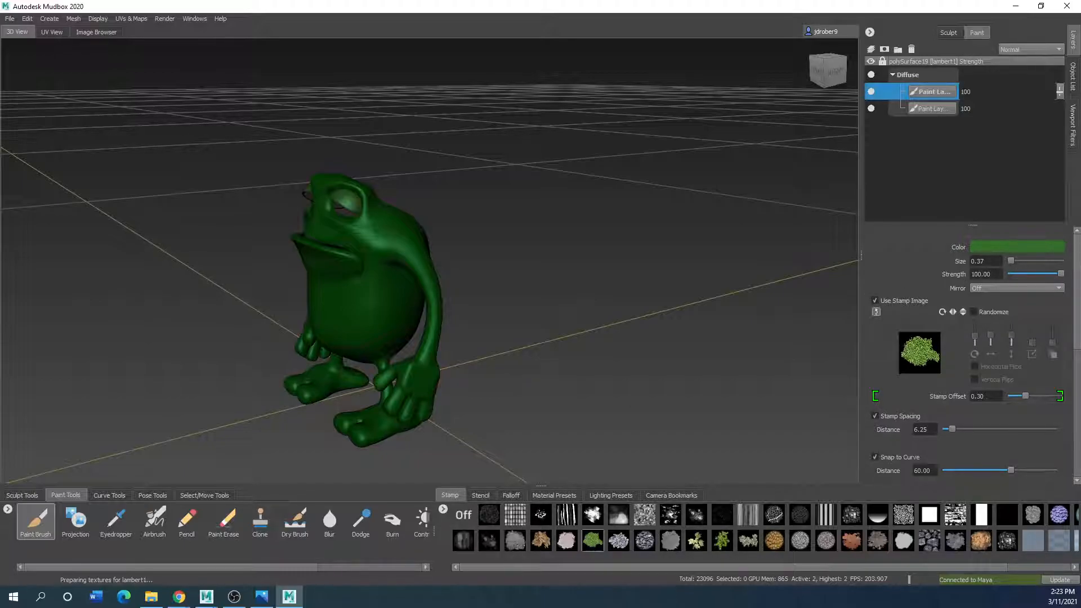
pyautogui.moveTo(362, 291); pyautogui.dragTo(390, 332)
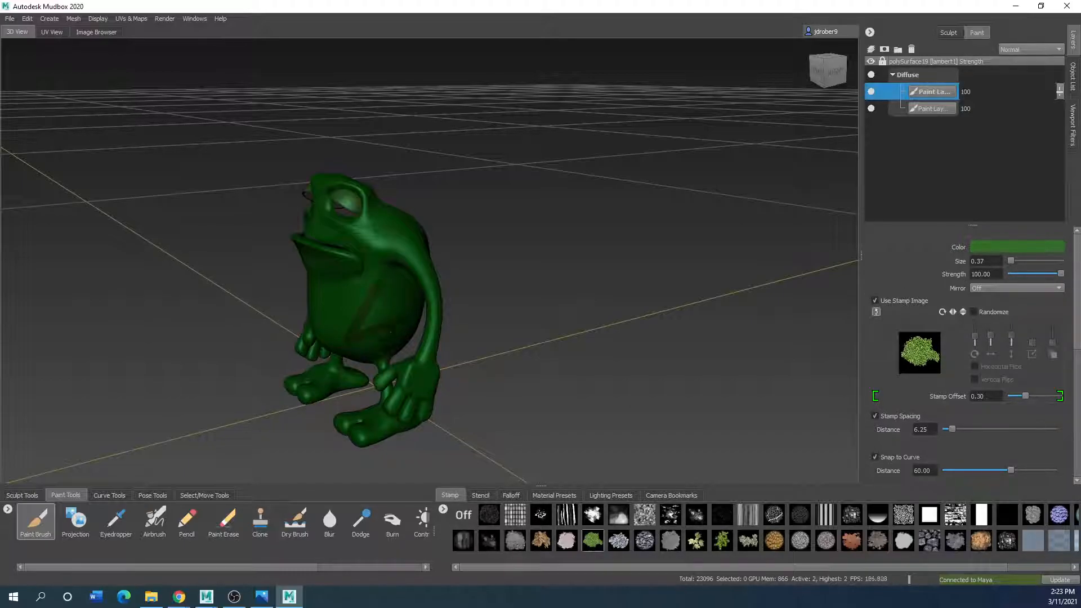
pyautogui.hotkey('ctrl', 'z')
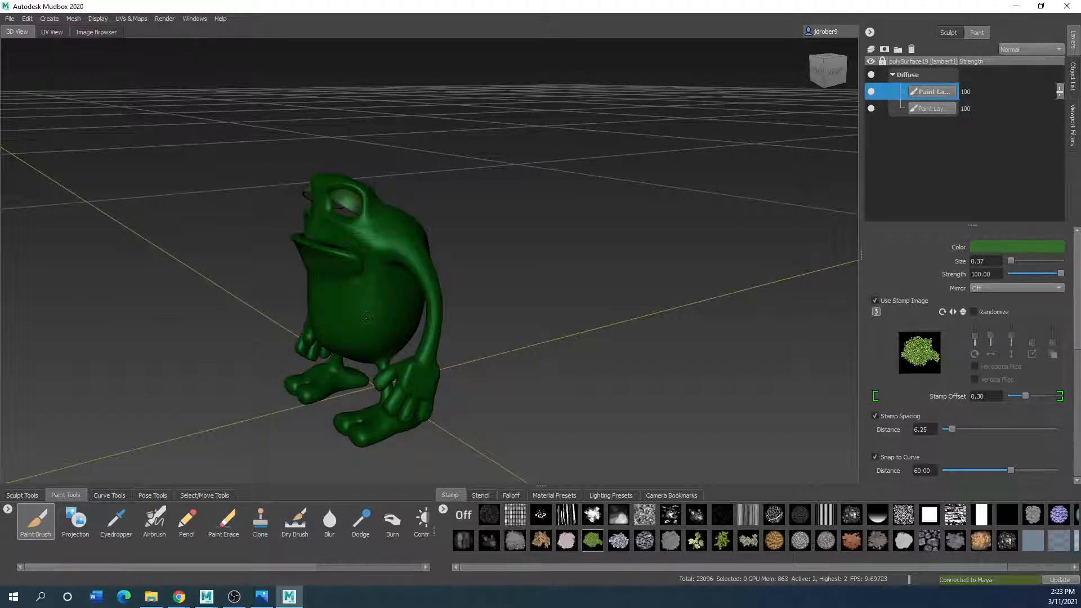
# Switch the brush to a smooth falloff, size 2.68 and strength 18, and faintly paint the leafy stamp around the frog's body.
pyautogui.scroll(3, 356, 320)
pyautogui.keyDown('alt'); pyautogui.moveTo(480, 387); pyautogui.dragTo(508, 345); pyautogui.keyUp('alt')
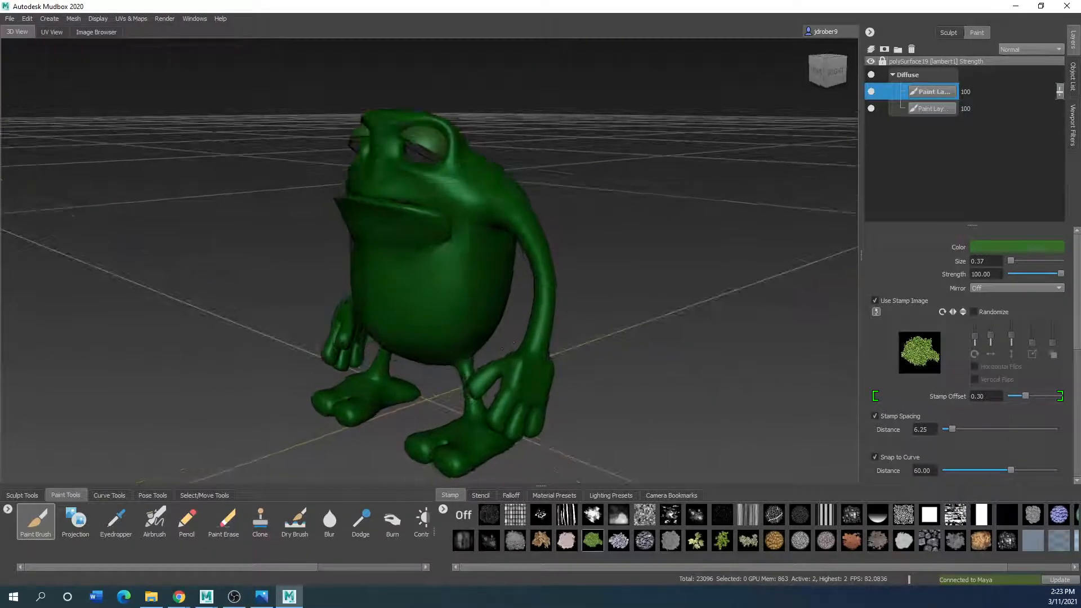
pyautogui.click(511, 494)
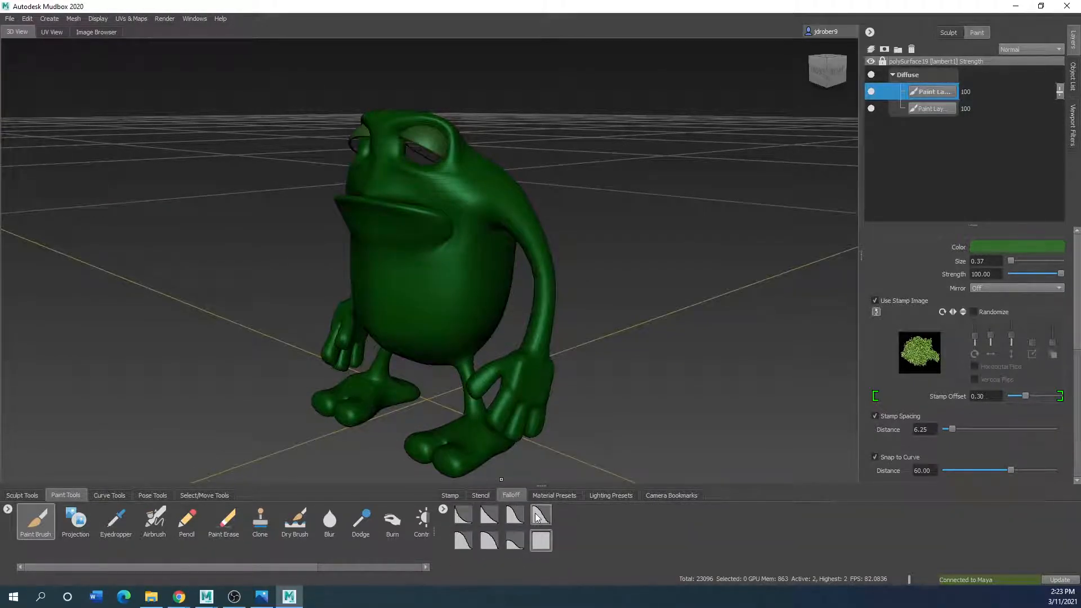
pyautogui.click(462, 541)
pyautogui.moveTo(1060, 274); pyautogui.dragTo(1020, 274)
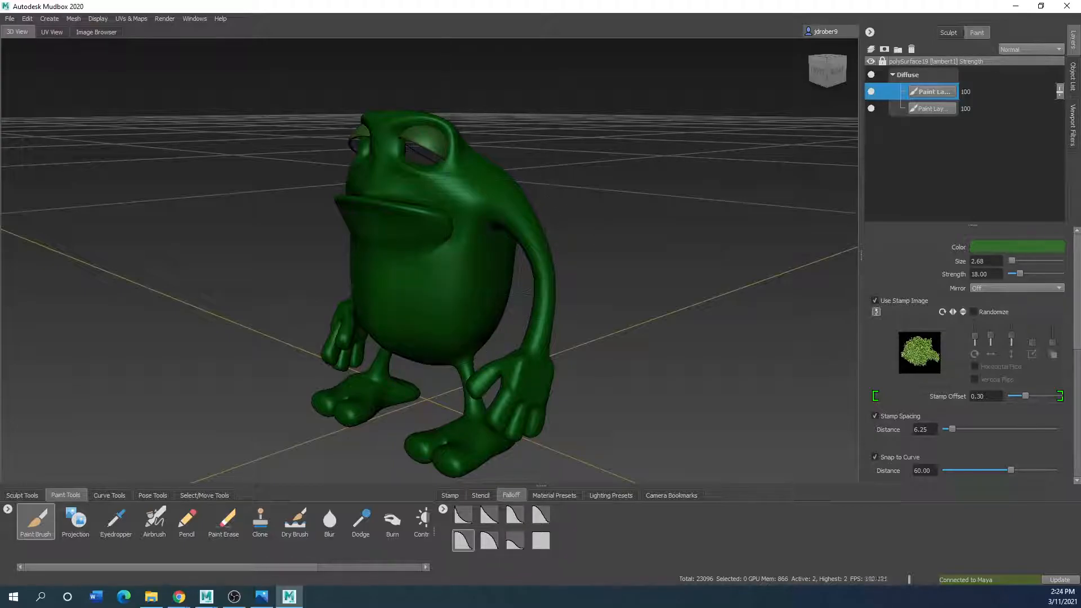
pyautogui.keyDown('alt'); pyautogui.moveTo(527, 292); pyautogui.dragTo(583, 254); pyautogui.keyUp('alt')
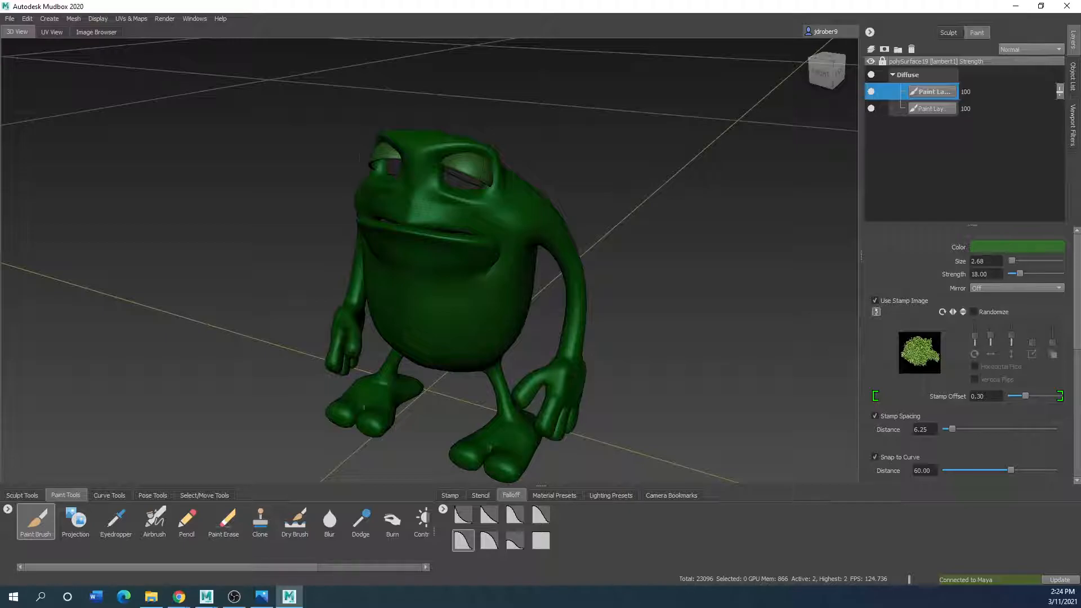
pyautogui.keyDown('alt'); pyautogui.moveTo(360, 157); pyautogui.dragTo(470, 128); pyautogui.keyUp('alt')
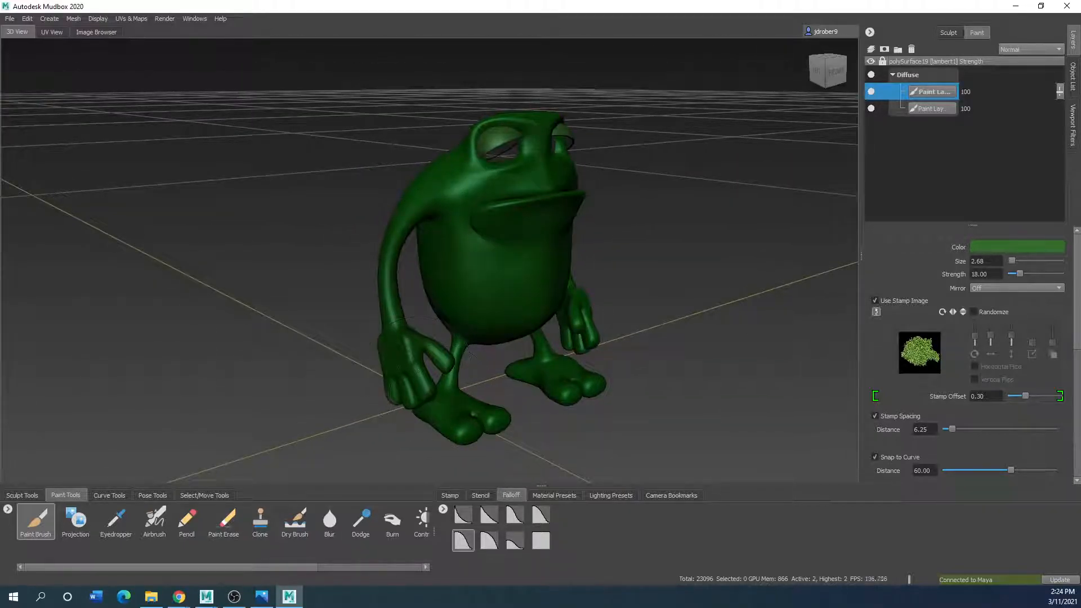
pyautogui.keyDown('alt'); pyautogui.moveTo(551, 289); pyautogui.dragTo(853, 243); pyautogui.keyUp('alt')
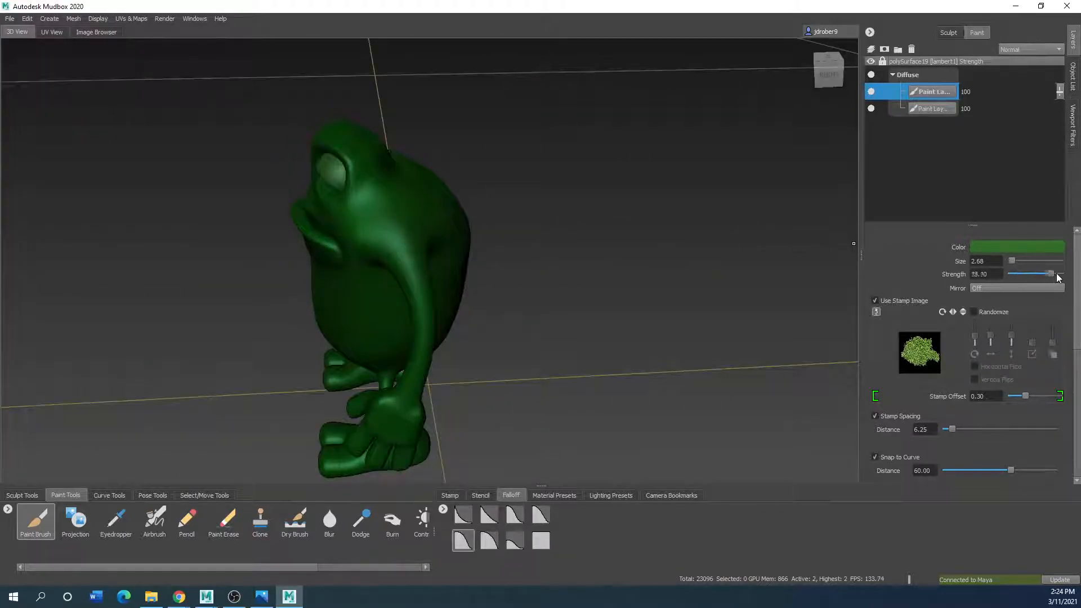
# Set the brush to strength 100, the vertical-streaks stamp and black, undoing a test stroke on the frog's side.
pyautogui.click(450, 495)
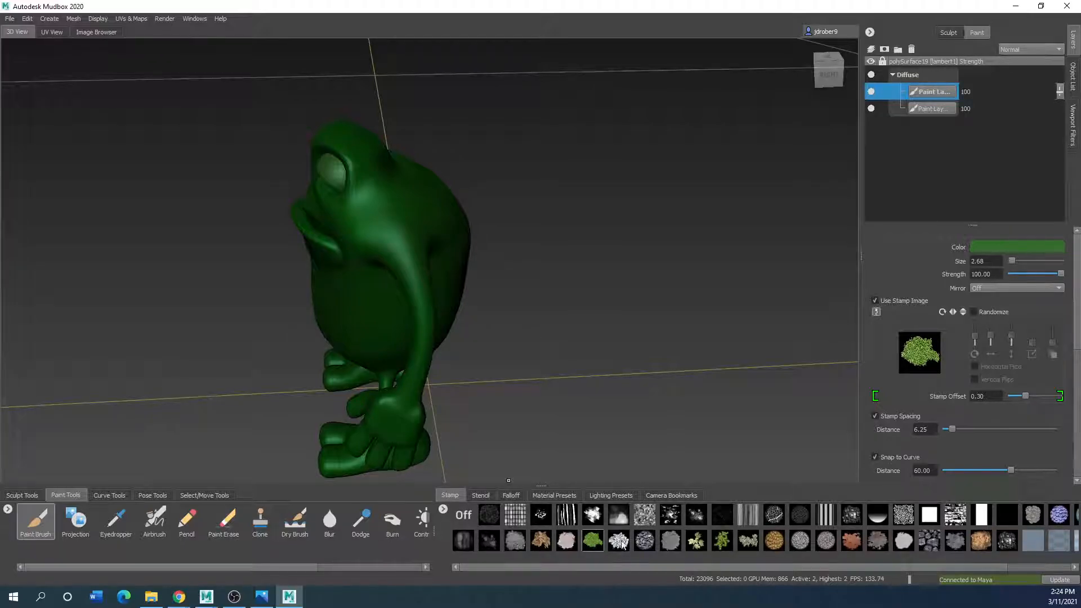
pyautogui.click(566, 514)
pyautogui.click(989, 248)
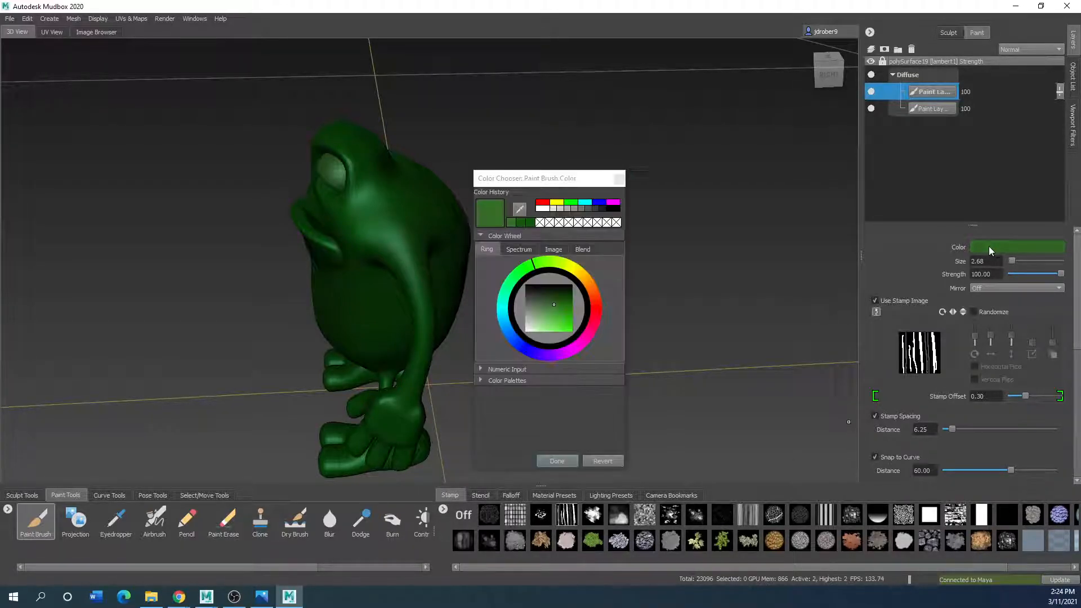
pyautogui.click(615, 210)
pyautogui.moveTo(389, 225); pyautogui.dragTo(417, 323)
pyautogui.hotkey('ctrl', 'z')
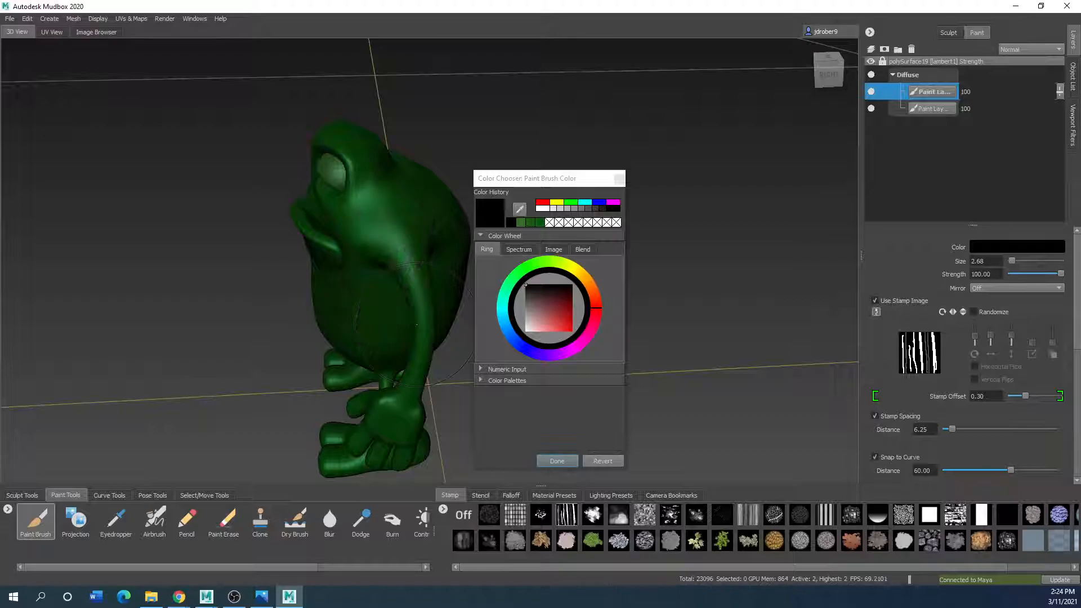
pyautogui.moveTo(551, 180); pyautogui.dragTo(657, 173)
pyautogui.click(724, 173)
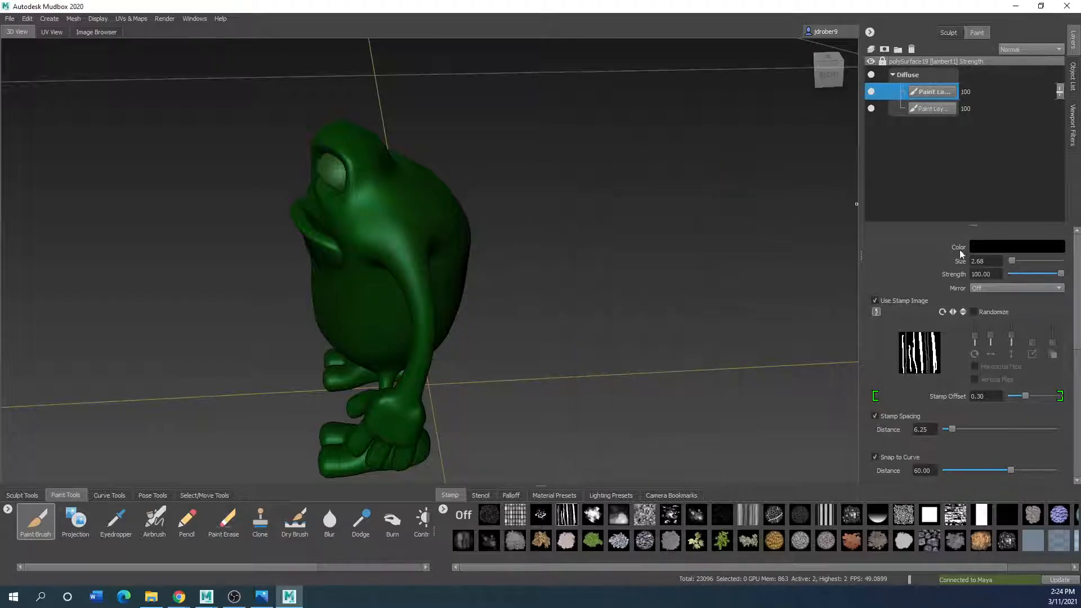
# Add a third paint layer and paint black streaks over the frog's body and face at strength 28.10.
pyautogui.click(884, 50)
pyautogui.click(547, 333)
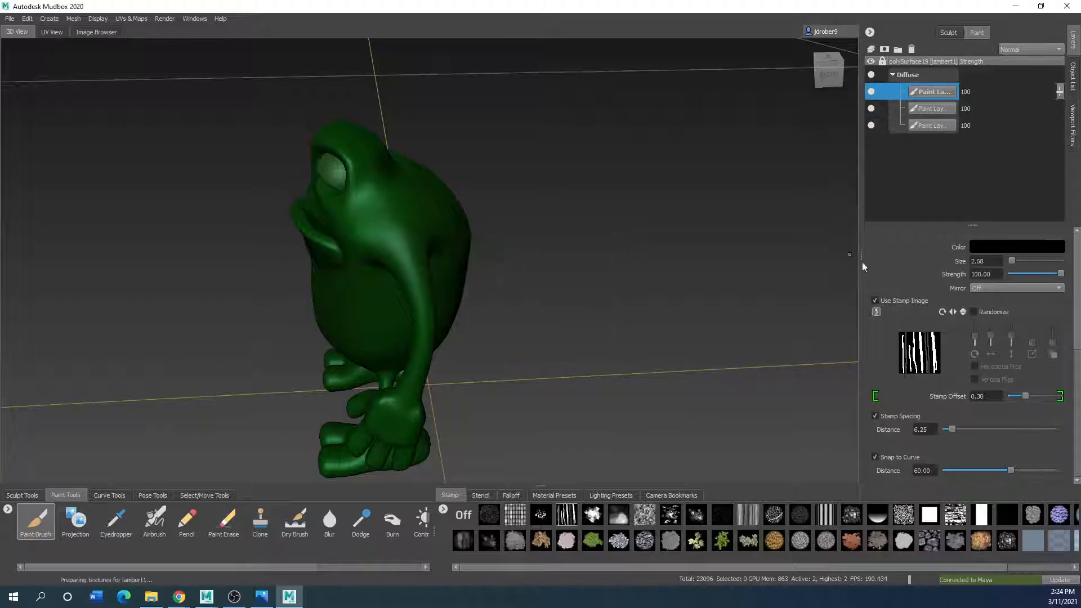
pyautogui.moveTo(1060, 274); pyautogui.dragTo(1034, 276)
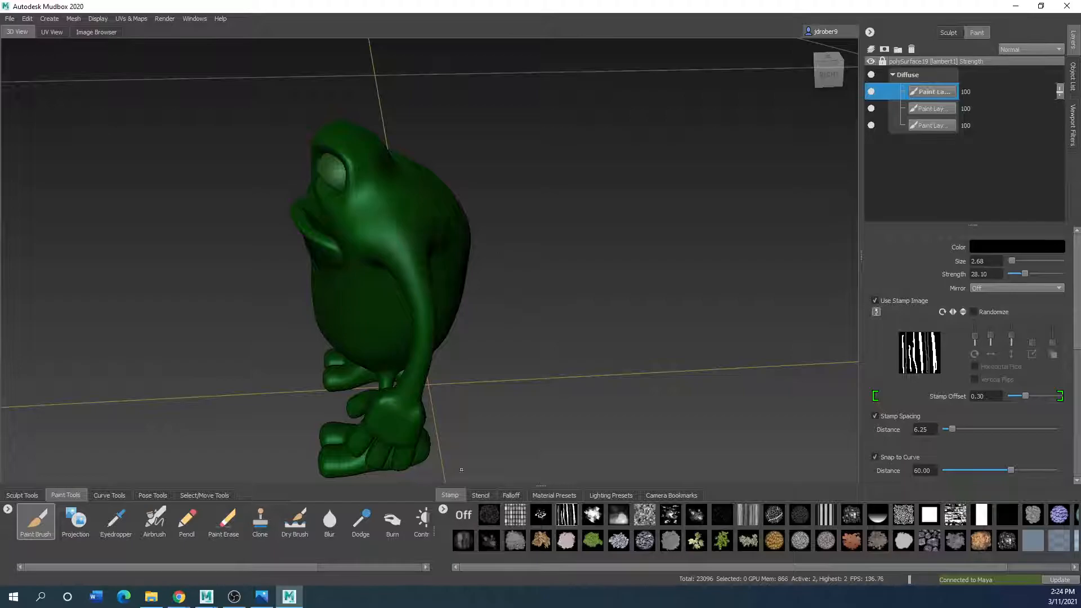
pyautogui.keyDown('alt'); pyautogui.moveTo(509, 304); pyautogui.dragTo(414, 285); pyautogui.keyUp('alt')
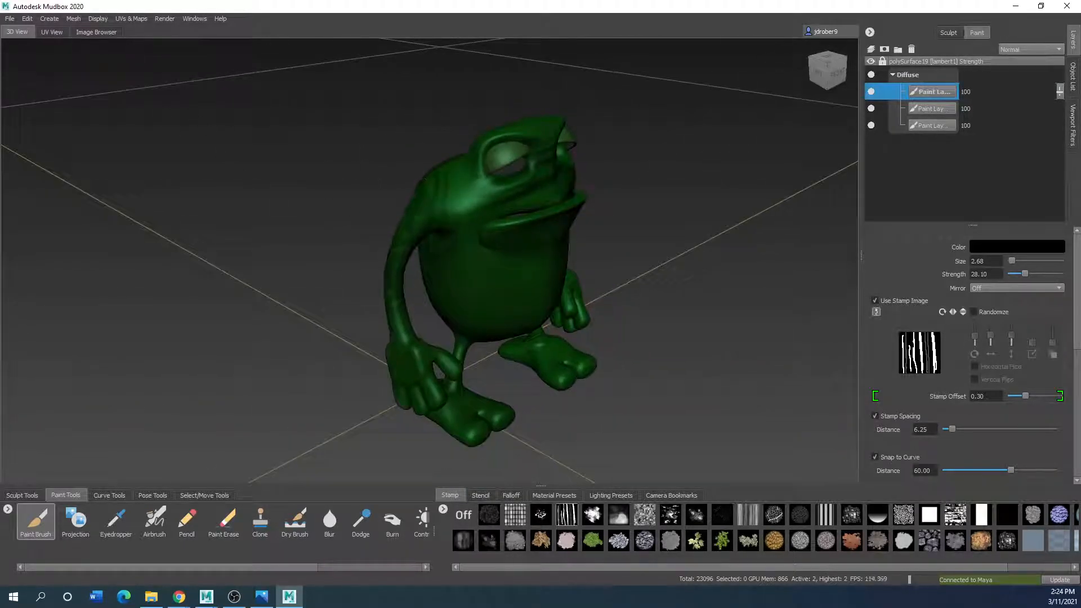
pyautogui.keyDown('alt'); pyautogui.moveTo(591, 292); pyautogui.dragTo(388, 233); pyautogui.keyUp('alt')
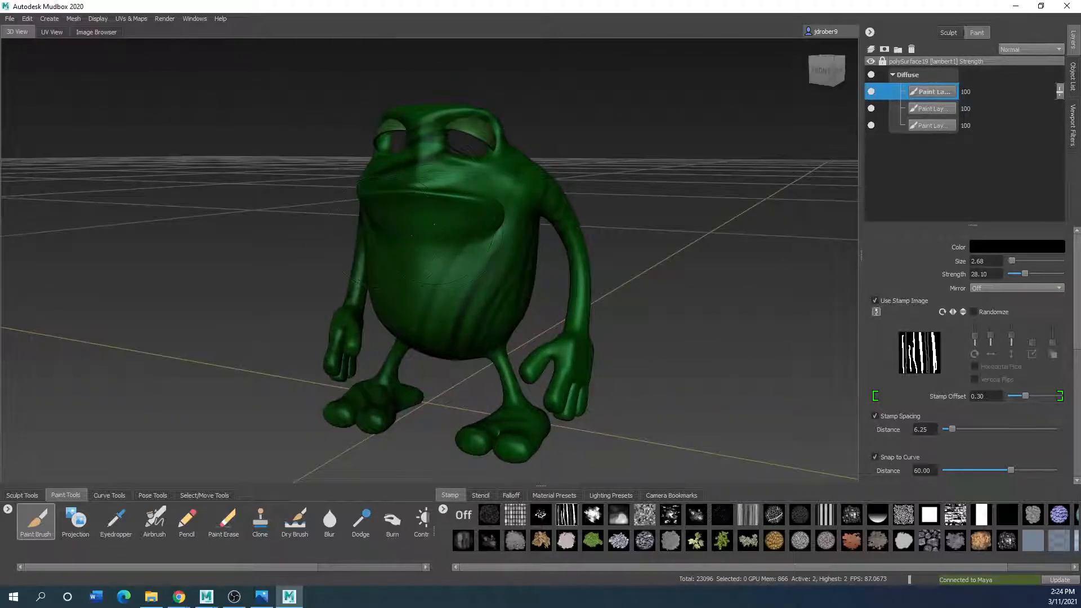
# Add a fourth diffuse paint layer and turn off the brush's stamp image.
pyautogui.click(883, 50)
pyautogui.click(550, 332)
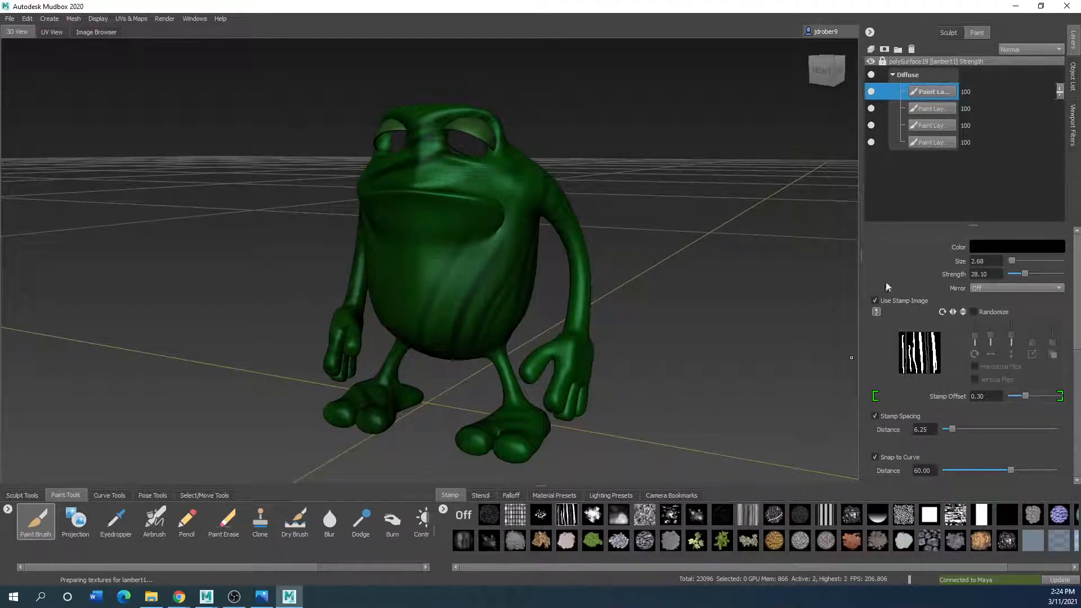
pyautogui.click(874, 301)
# Set the brush to bright yellow with a softer falloff and paint the frog's belly and throat.
pyautogui.click(1013, 248)
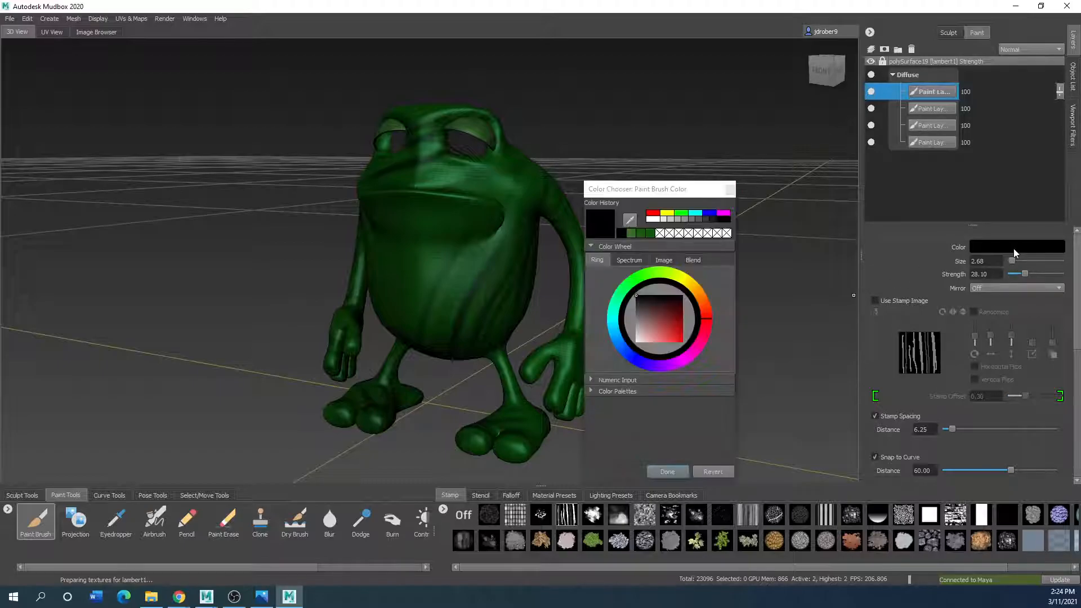
pyautogui.moveTo(708, 319); pyautogui.dragTo(685, 278)
pyautogui.click(681, 340)
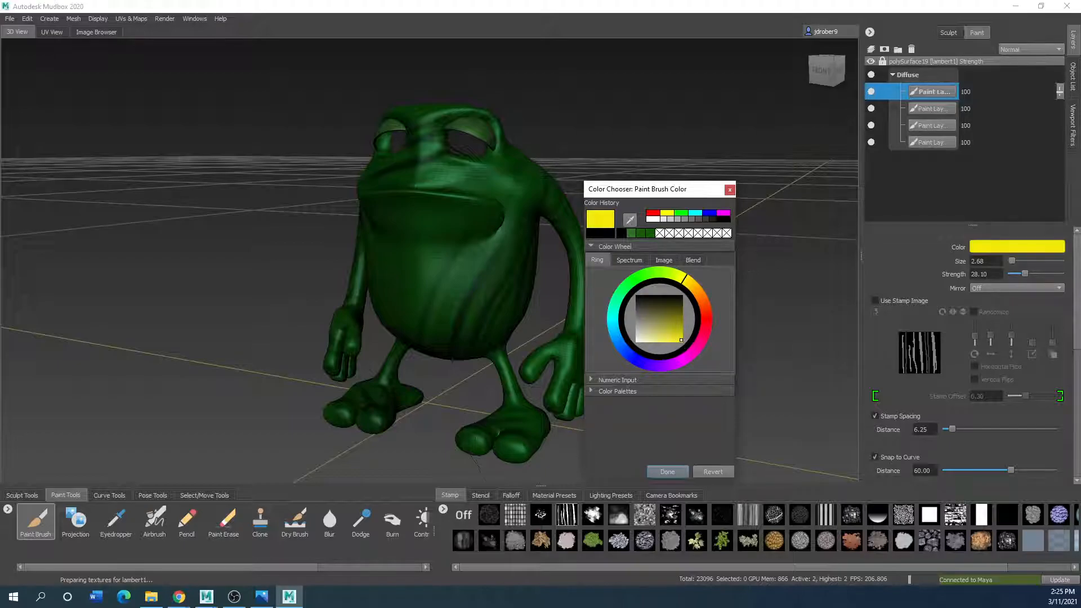
pyautogui.click(510, 495)
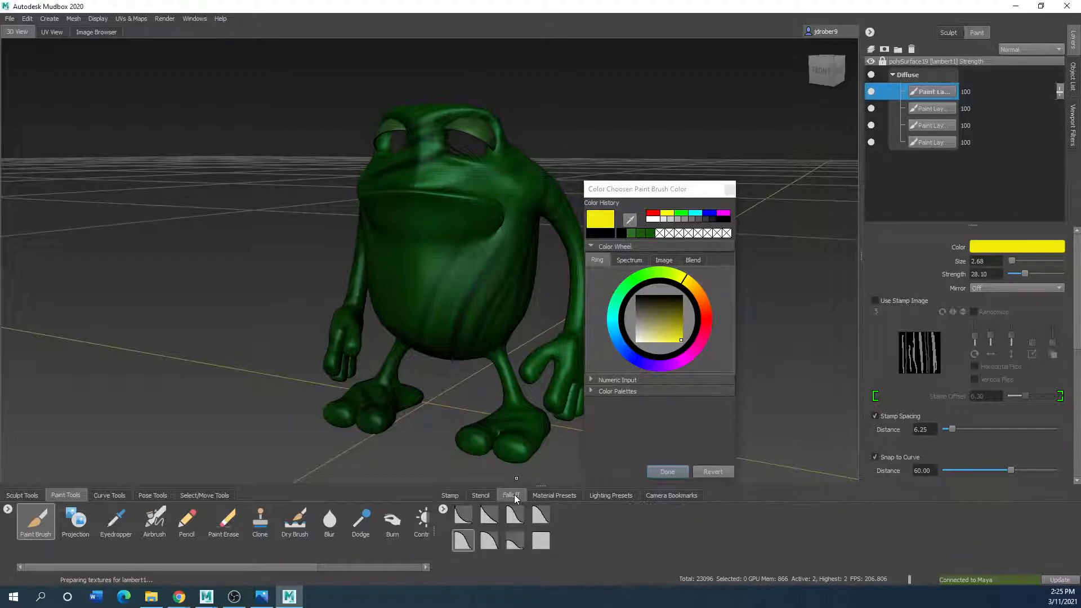
pyautogui.click(541, 514)
pyautogui.moveTo(451, 254)
pyautogui.mouseDown()
pyautogui.moveTo(401, 239)
pyautogui.moveTo(392, 217)
pyautogui.moveTo(459, 216)
pyautogui.moveTo(401, 232)
pyautogui.moveTo(434, 298)
pyautogui.moveTo(406, 321)
pyautogui.moveTo(467, 292)
pyautogui.moveTo(456, 333)
pyautogui.moveTo(428, 270)
pyautogui.moveTo(408, 282)
pyautogui.moveTo(438, 313)
pyautogui.moveTo(388, 327)
pyautogui.moveTo(405, 287)
pyautogui.mouseUp()
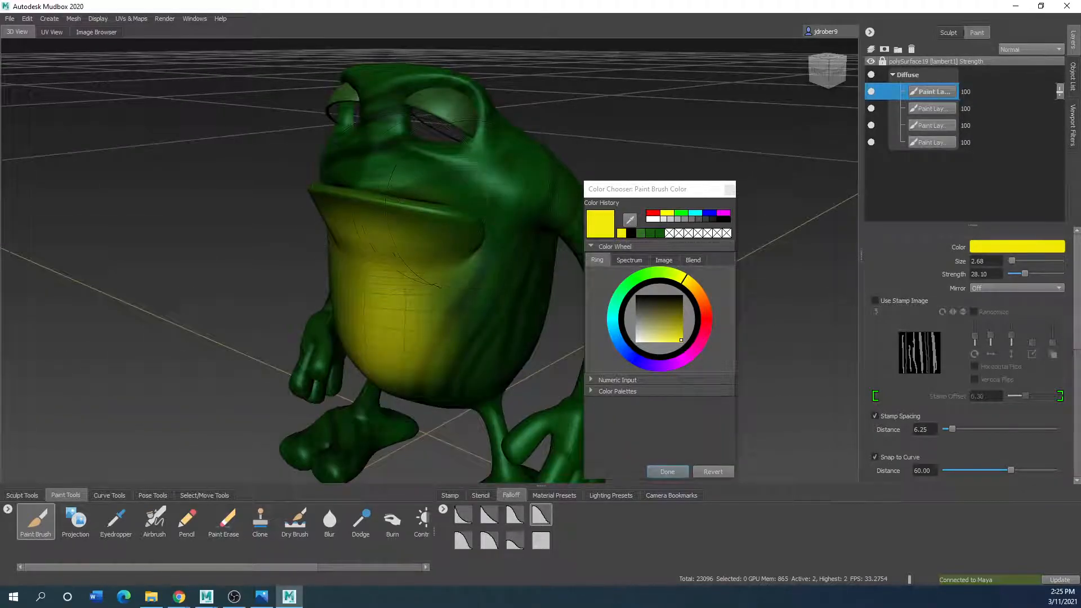
# Clean up the yellow paint around the frog's mouth and throat with the Paint Erase brush at size 0.47.
pyautogui.click(220, 522)
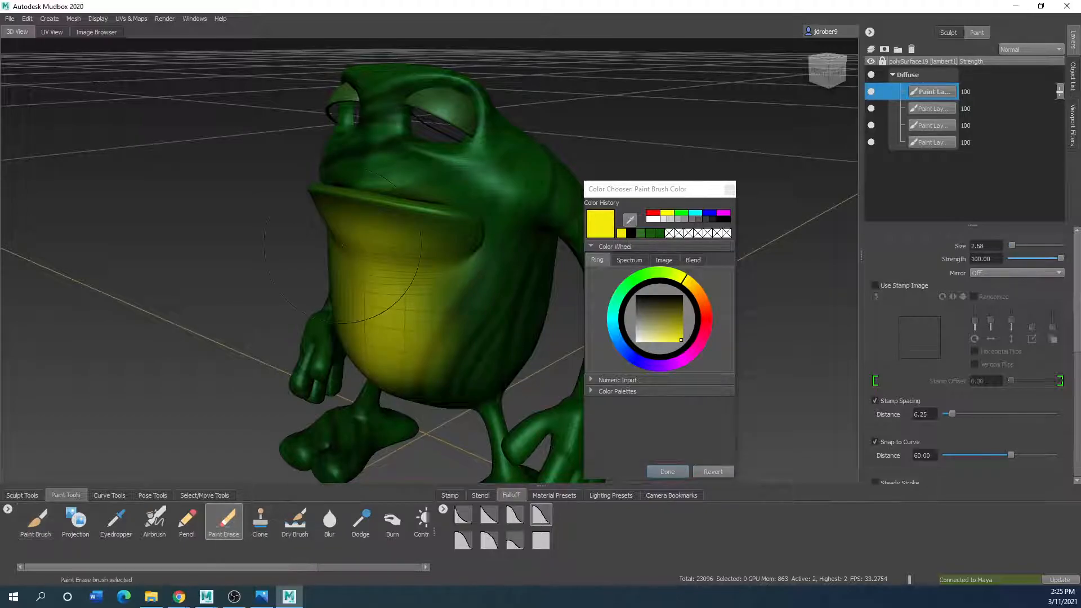
pyautogui.moveTo(412, 221); pyautogui.dragTo(351, 220)
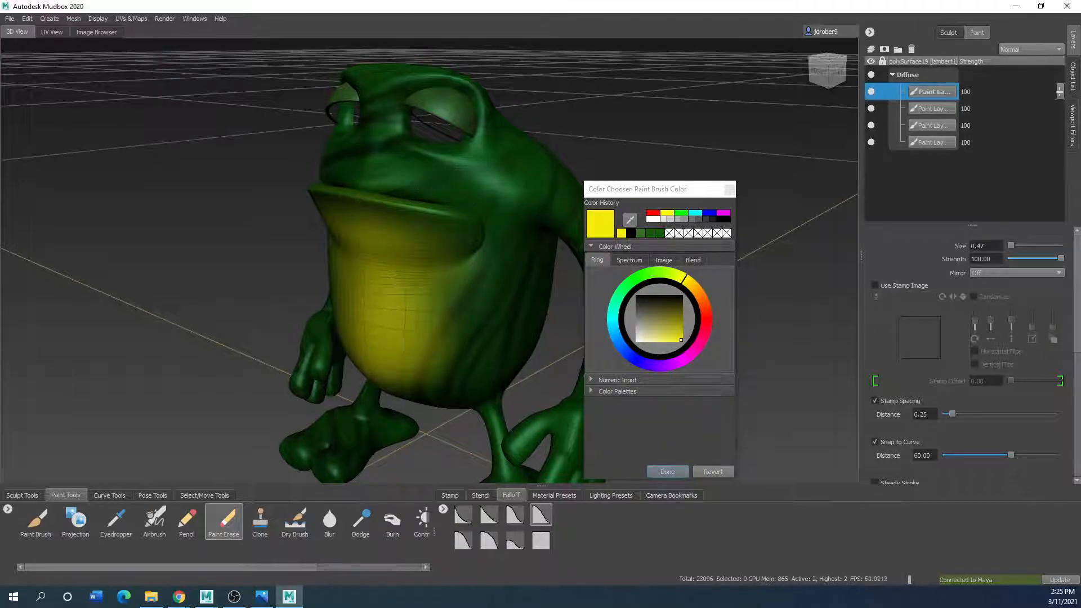
pyautogui.moveTo(632, 189); pyautogui.dragTo(768, 170)
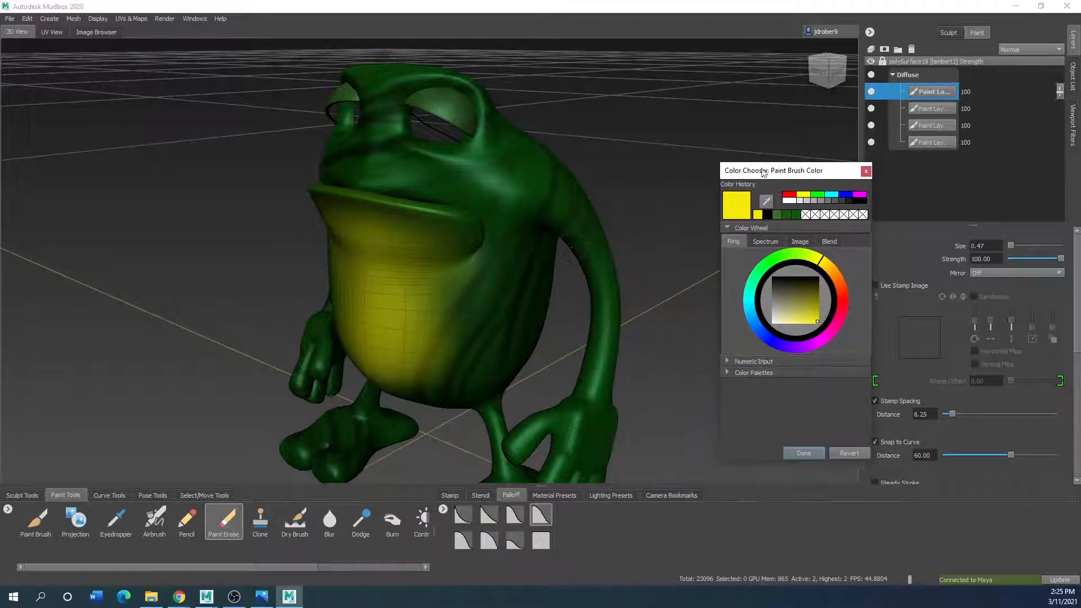
# Lower the black streaks layer's strength to 25 and close the colour chooser.
pyautogui.click(945, 113)
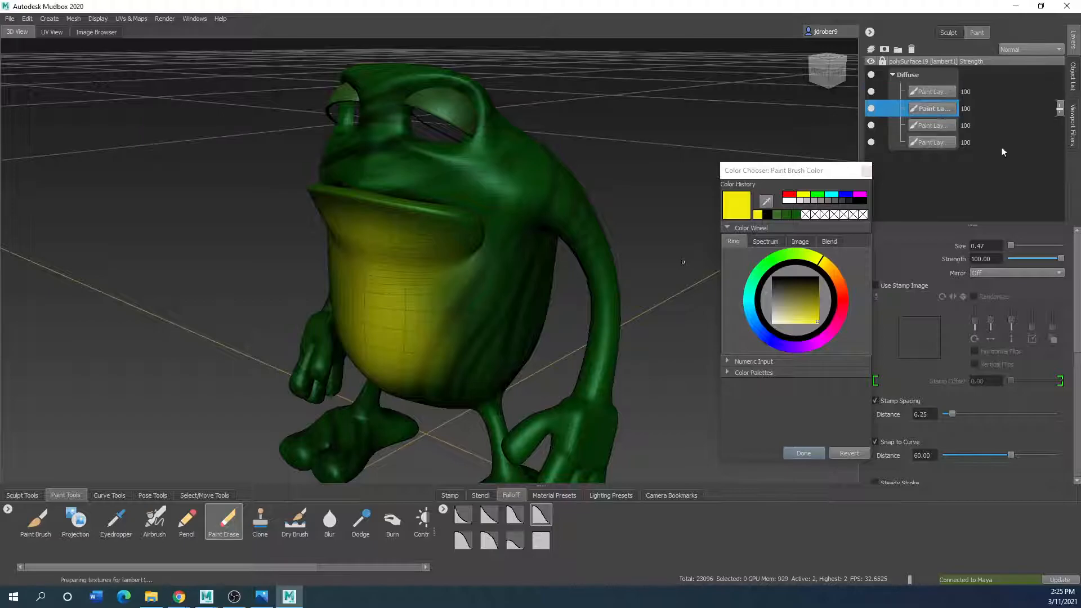
pyautogui.moveTo(1060, 116); pyautogui.dragTo(1059, 151)
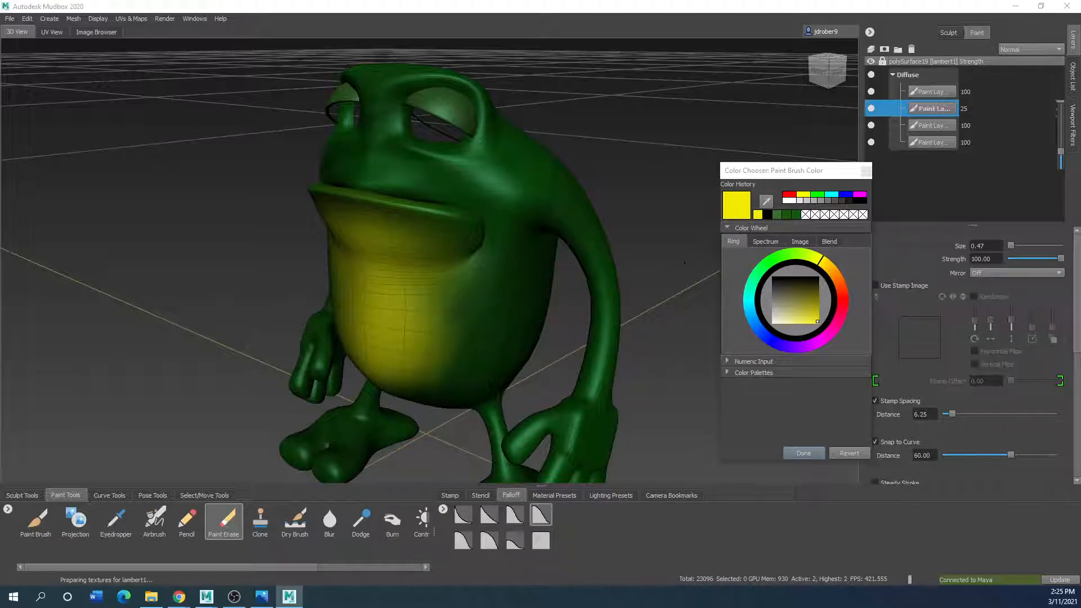
pyautogui.scroll(-5, 642, 287)
pyautogui.scroll(3, 642, 287)
pyautogui.moveTo(804, 177)
pyautogui.mouseDown()
pyautogui.moveTo(779, 204)
pyautogui.moveTo(687, 183)
pyautogui.mouseUp()
pyautogui.click(752, 177)
pyautogui.scroll(-2, 432, 329)
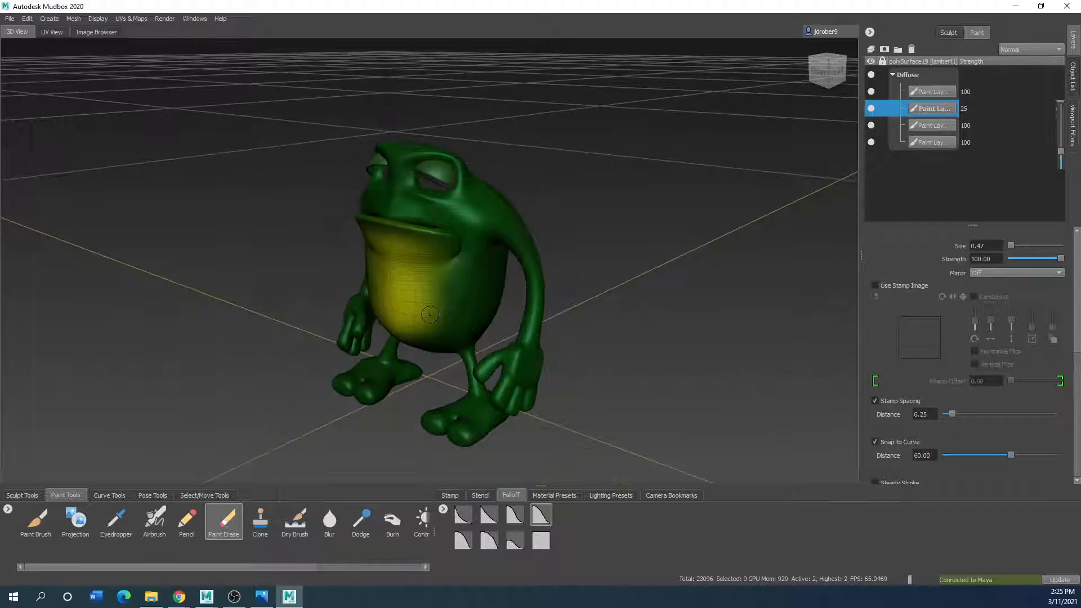
# Save the Mudbox scene to the Desktop as frogmanbely.
pyautogui.keyDown('alt'); pyautogui.moveTo(432, 329); pyautogui.dragTo(535, 321); pyautogui.keyUp('alt')
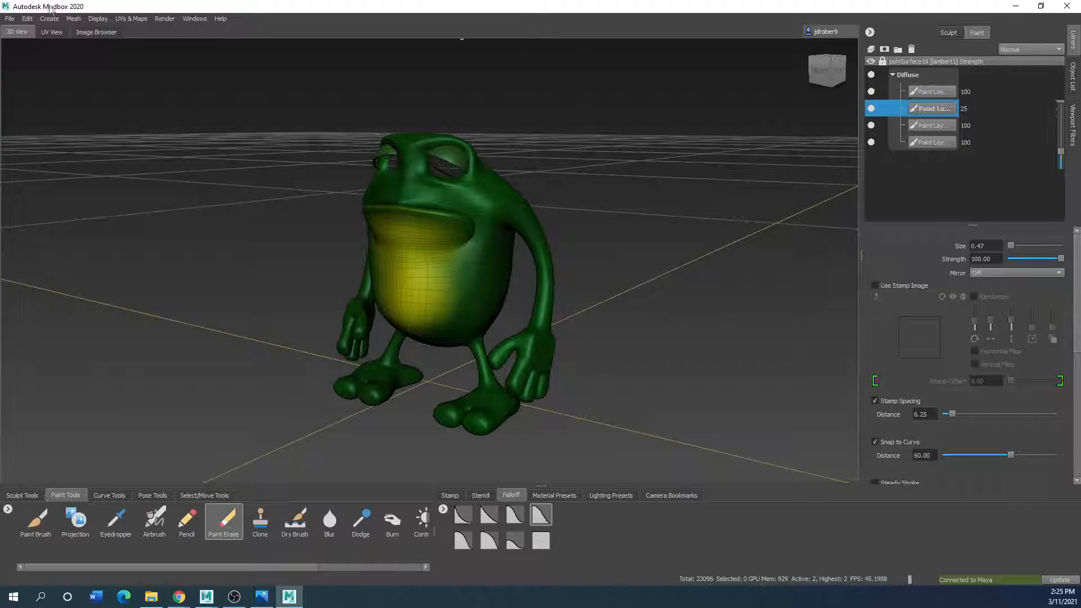
pyautogui.click(10, 19)
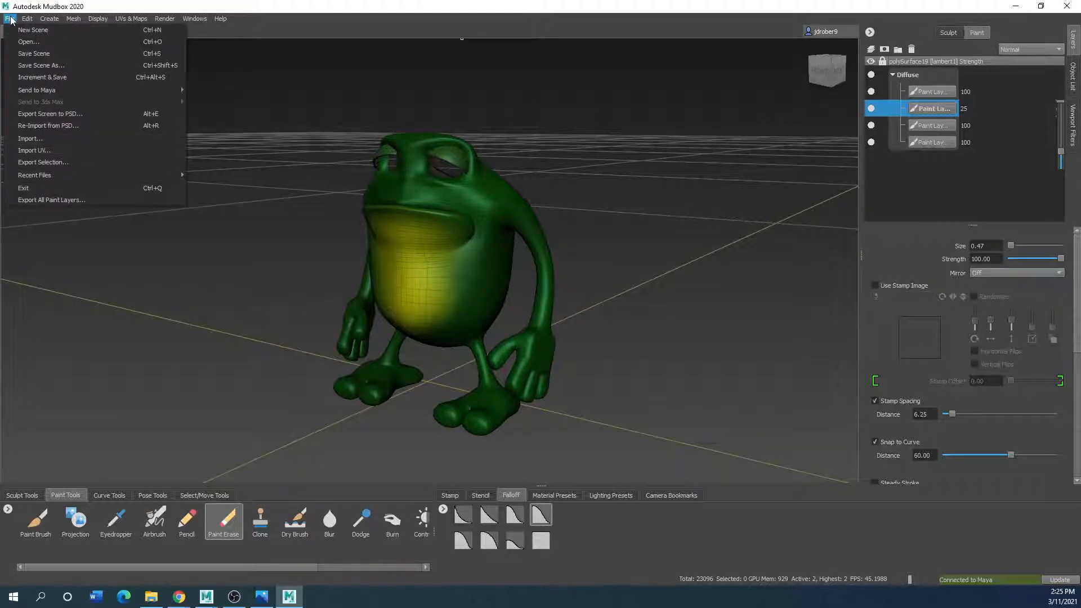
pyautogui.click(35, 66)
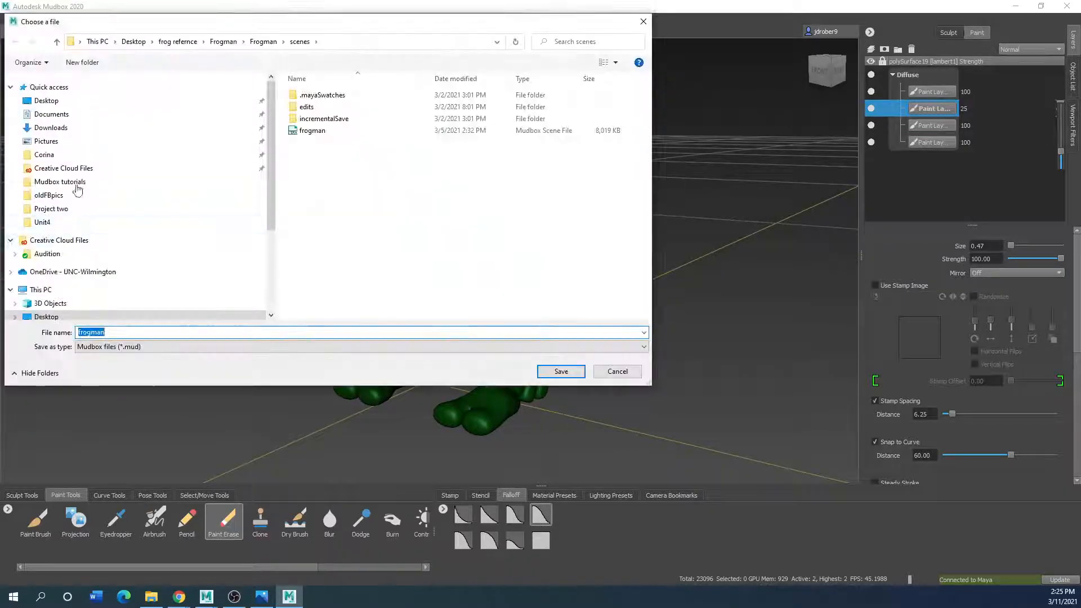
pyautogui.click(46, 100)
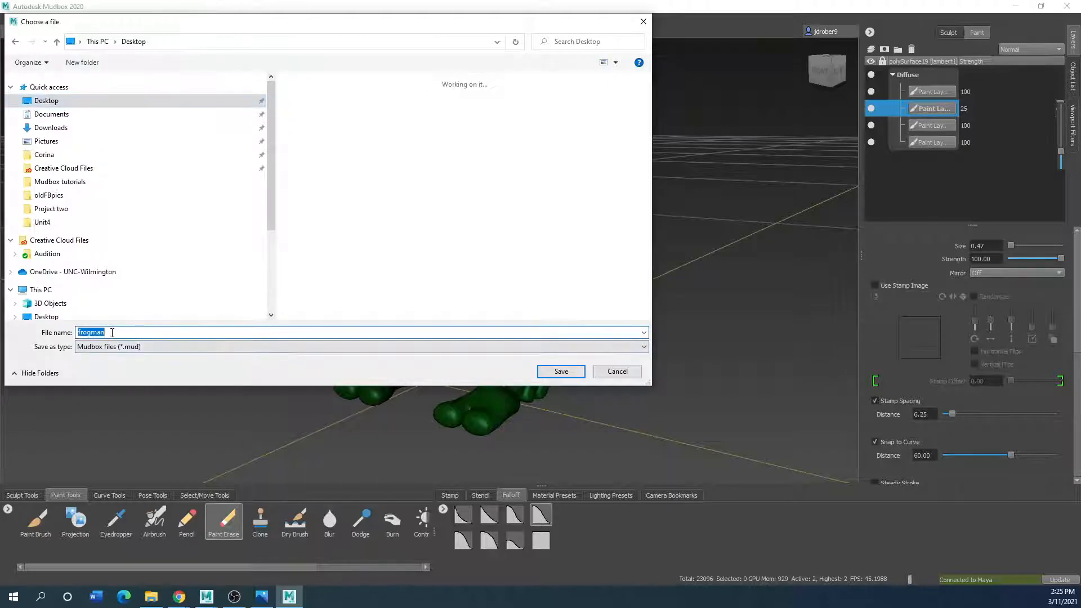
pyautogui.click(112, 333)
pyautogui.write('bell')
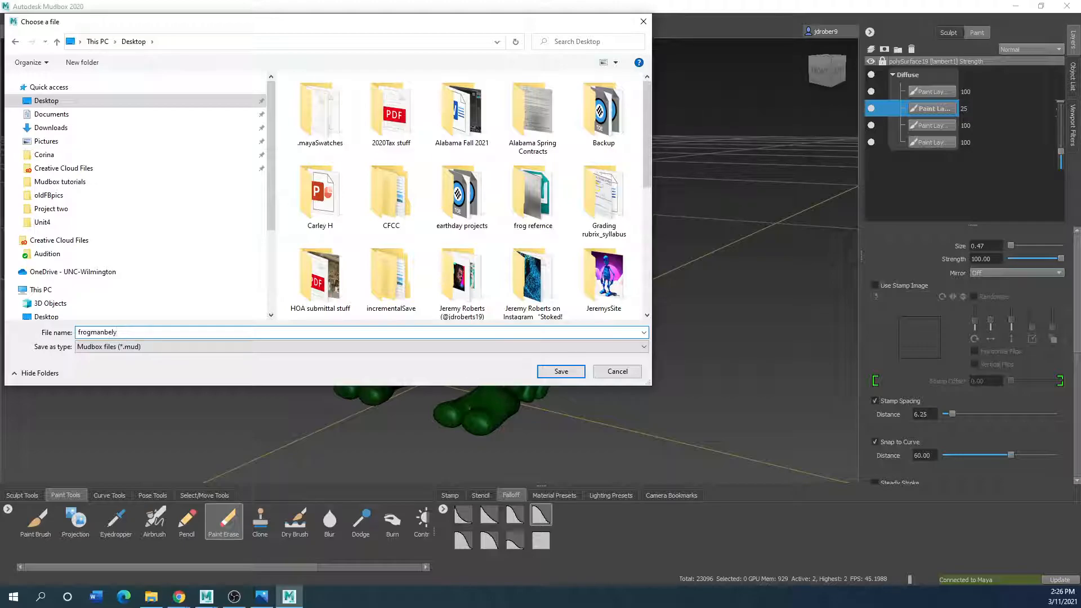
pyautogui.click(571, 369)
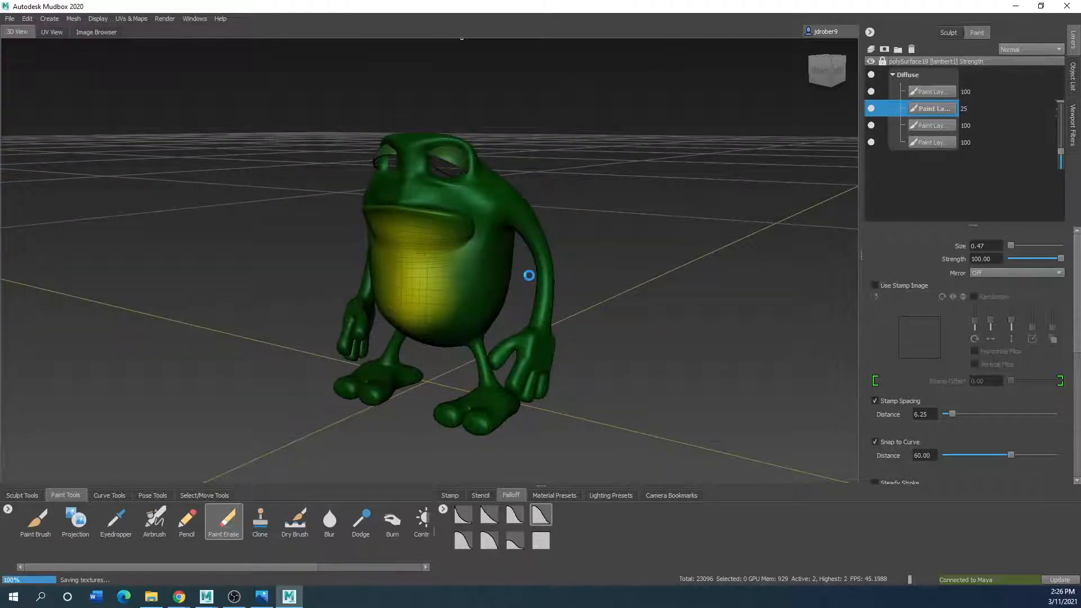
pyautogui.click(27, 18)
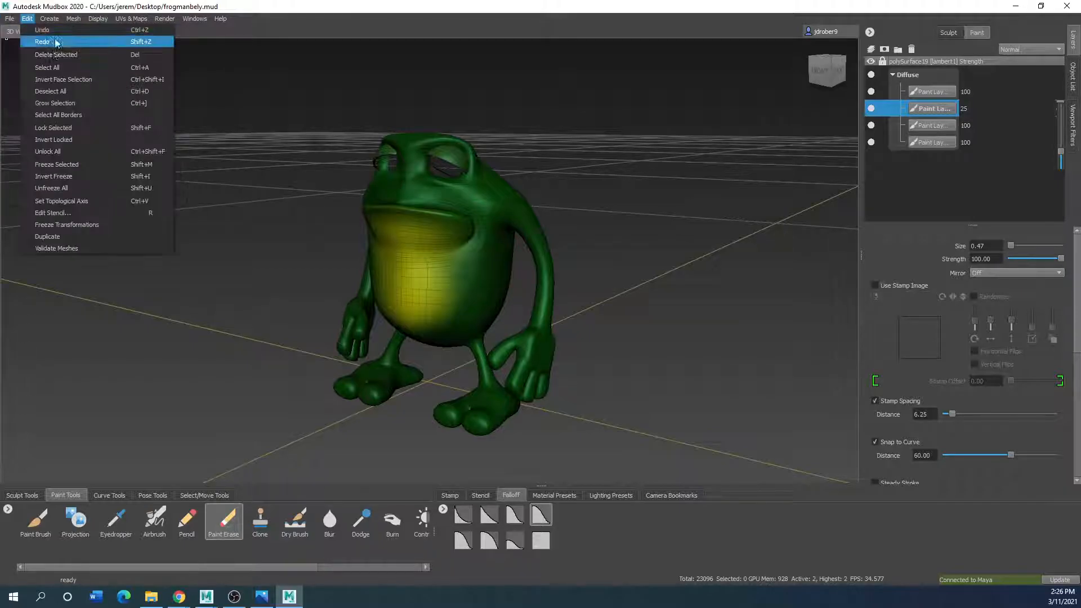
pyautogui.click(9, 18)
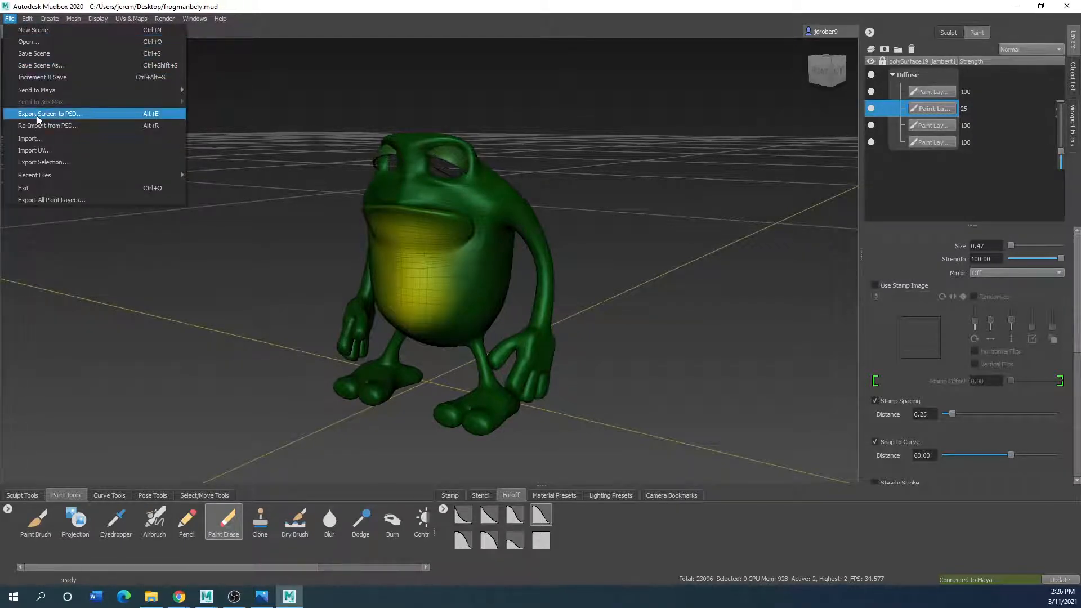
pyautogui.moveTo(53, 89)
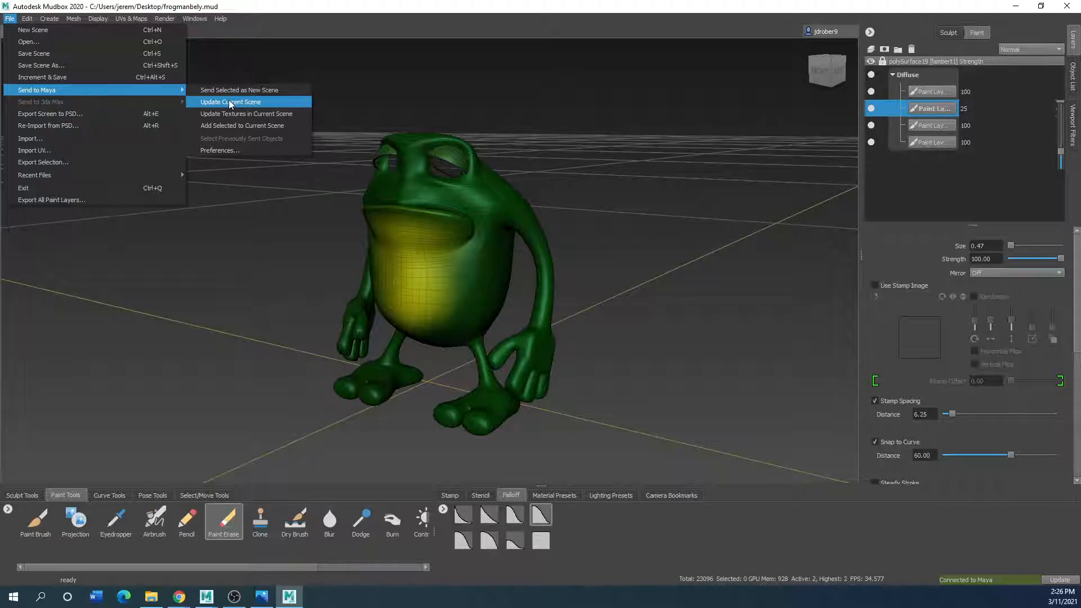
pyautogui.click(229, 102)
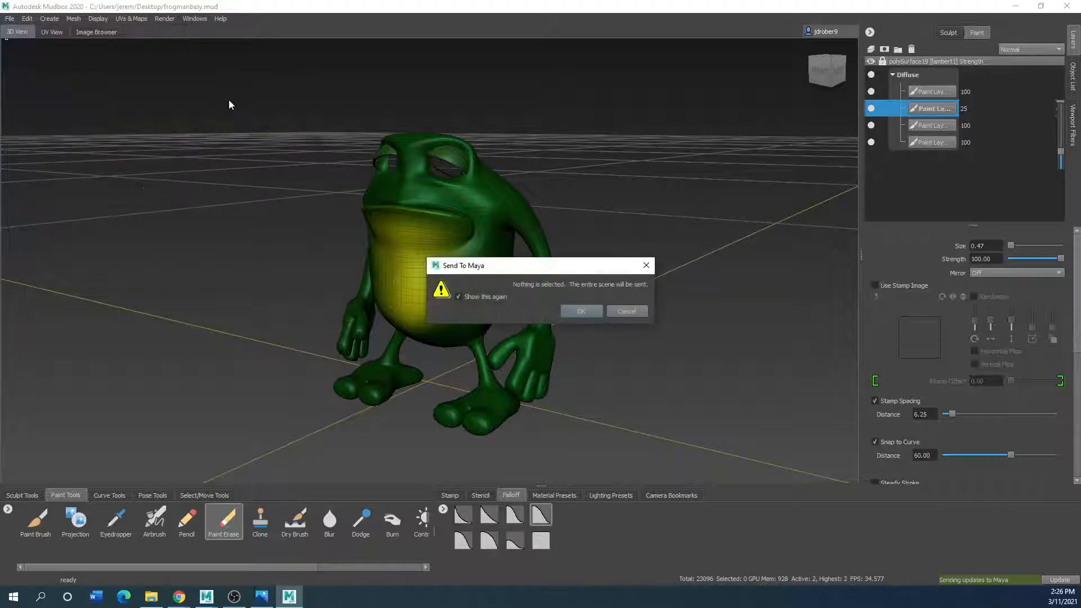
pyautogui.click(590, 312)
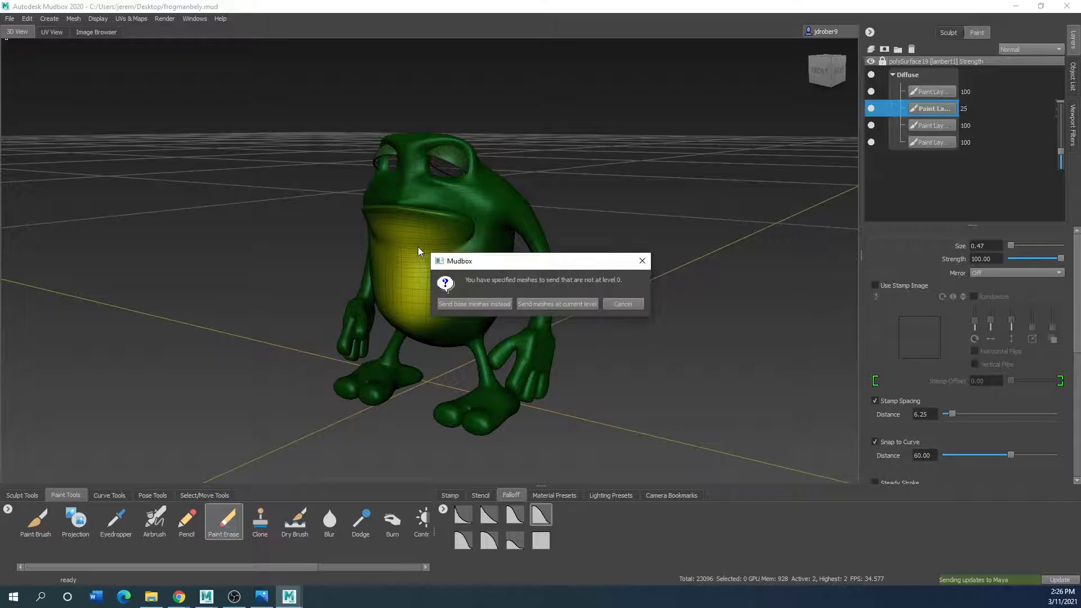
pyautogui.click(642, 261)
# Select the entire frog mesh.
pyautogui.moveTo(428, 251); pyautogui.dragTo(429, 280, button='right')
pyautogui.click(27, 18)
# Try to update the current Maya scene with the frog at its current mesh level, giving the diffuse texture a file name.
pyautogui.moveTo(9, 19)
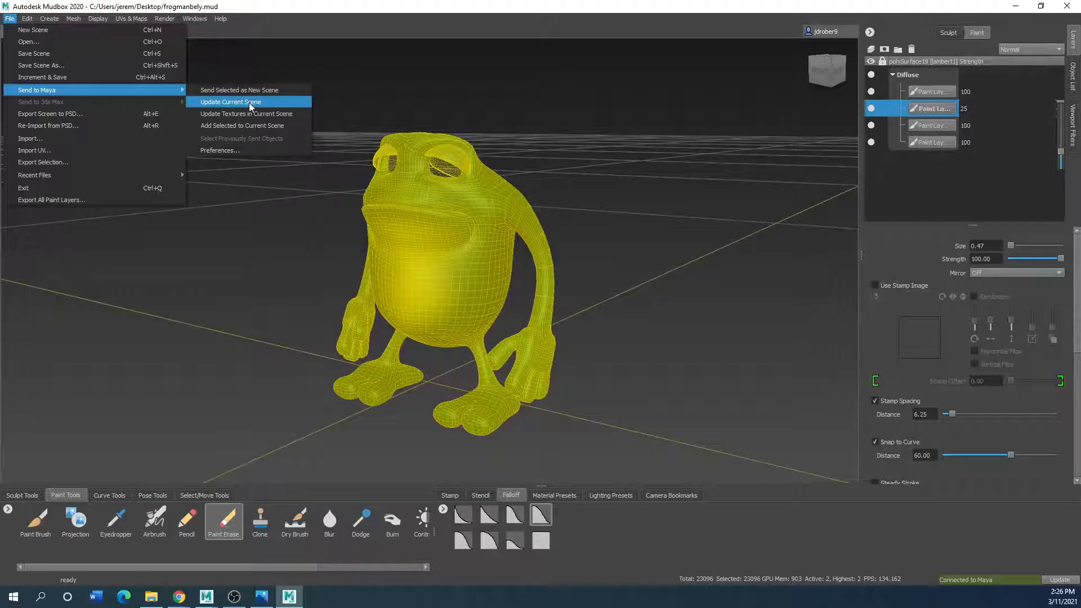
pyautogui.click(249, 102)
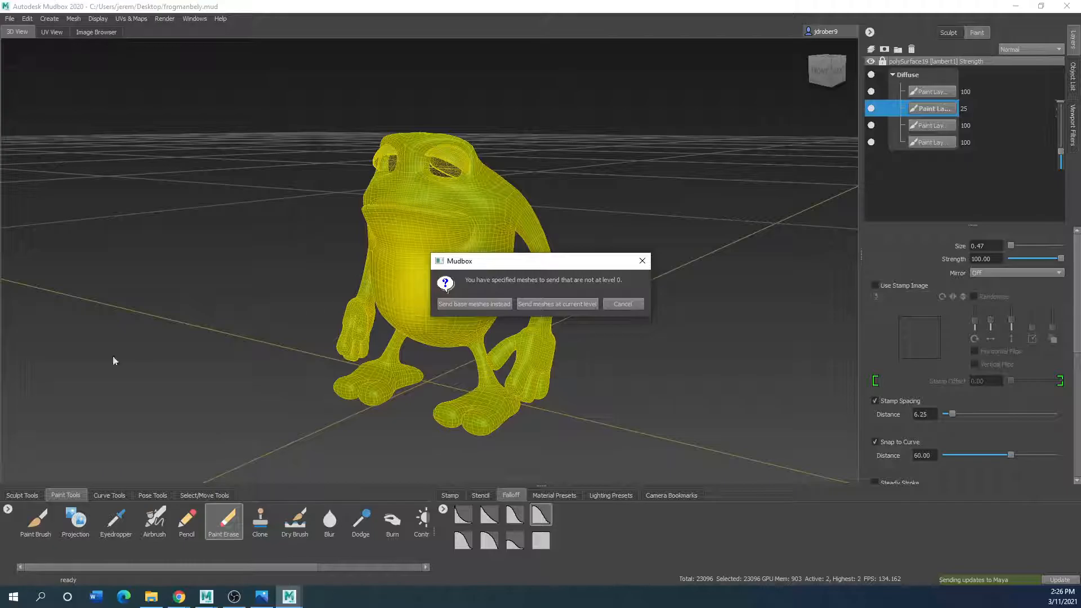
pyautogui.click(540, 307)
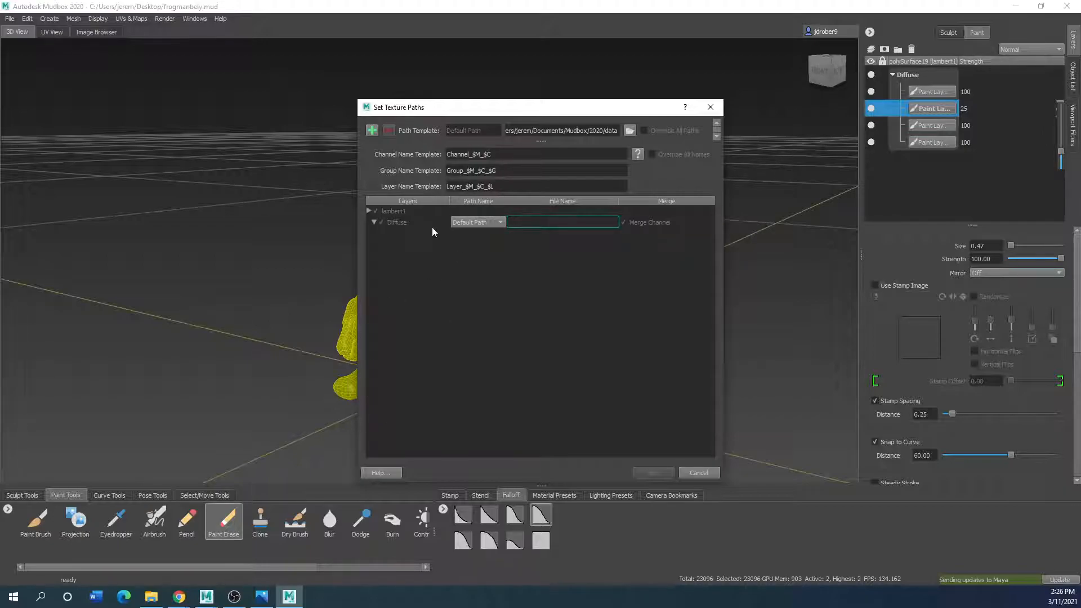
pyautogui.click(495, 223)
pyautogui.click(536, 220)
pyautogui.write('fro')
pyautogui.doubleClick(514, 222)
pyautogui.click(709, 107)
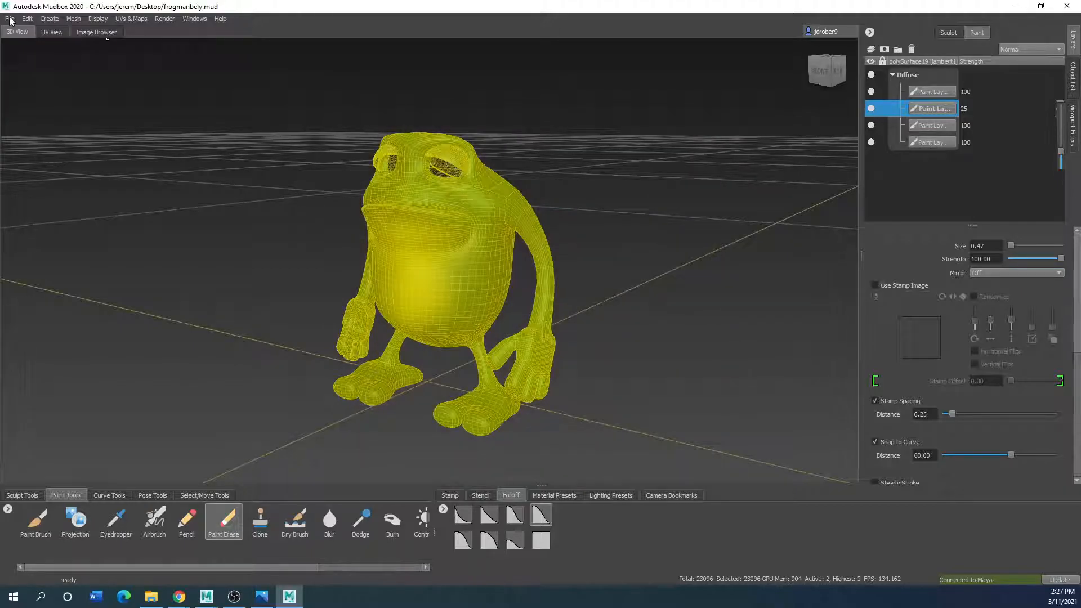
# Retry updating the current Maya scene at the current mesh level, with the Mudbox data folder as the texture path.
pyautogui.click(10, 19)
pyautogui.moveTo(60, 90)
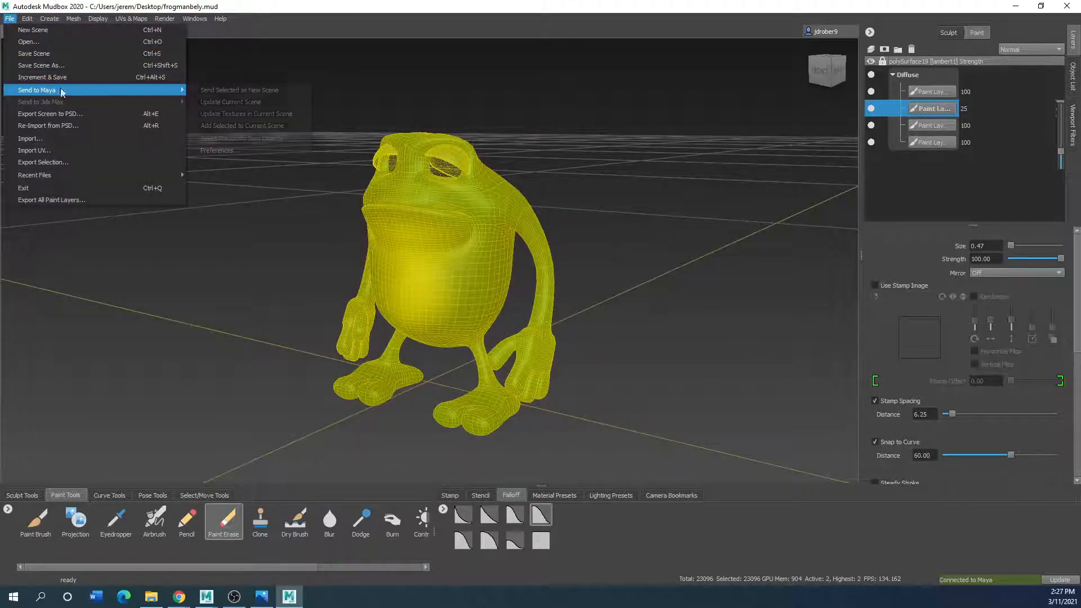
pyautogui.click(226, 100)
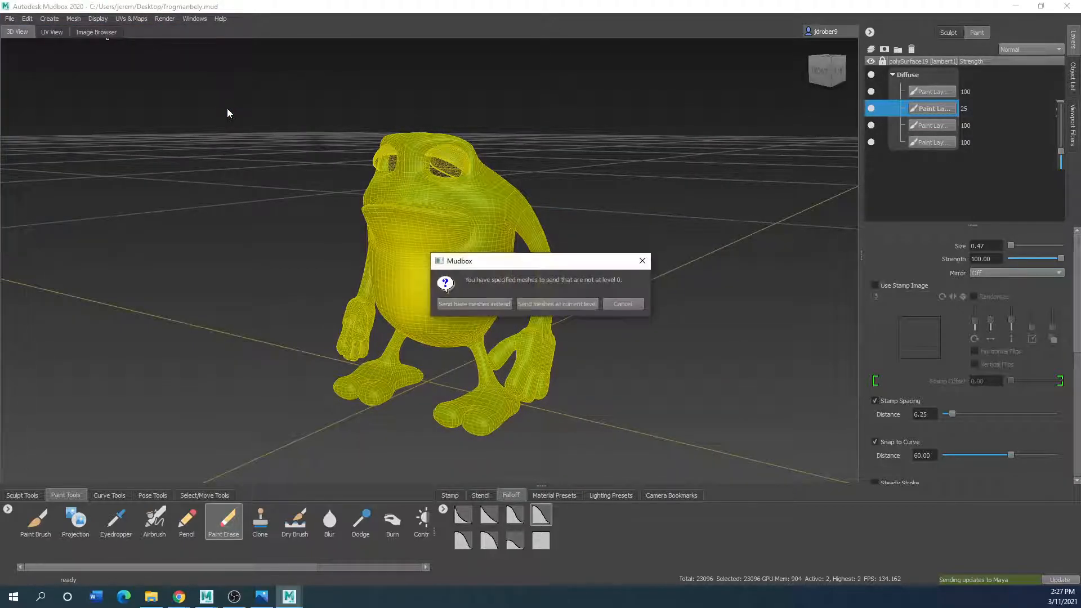
pyautogui.click(528, 303)
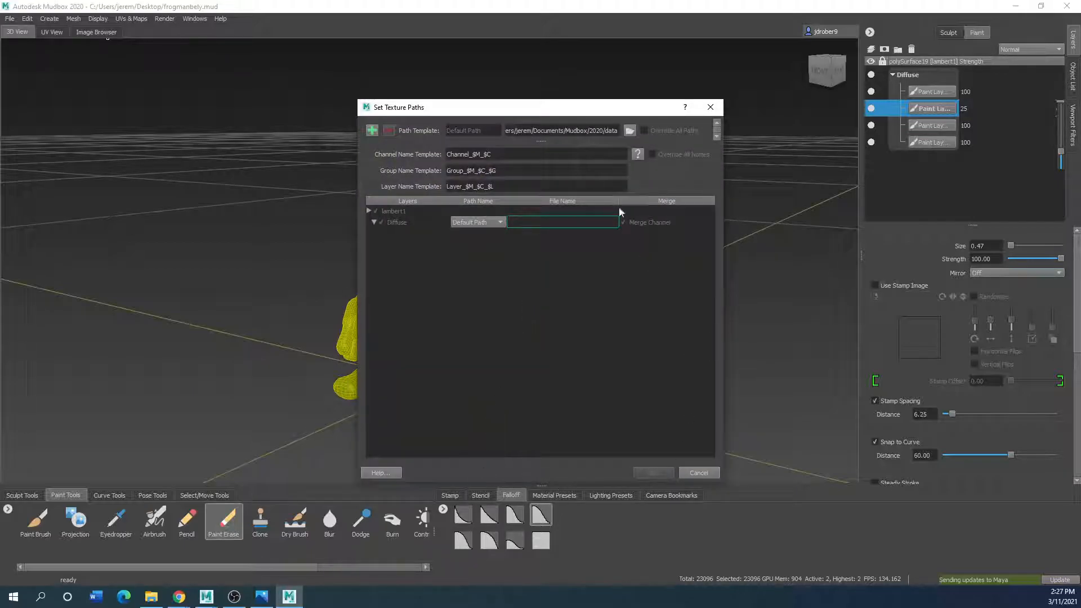
pyautogui.click(630, 130)
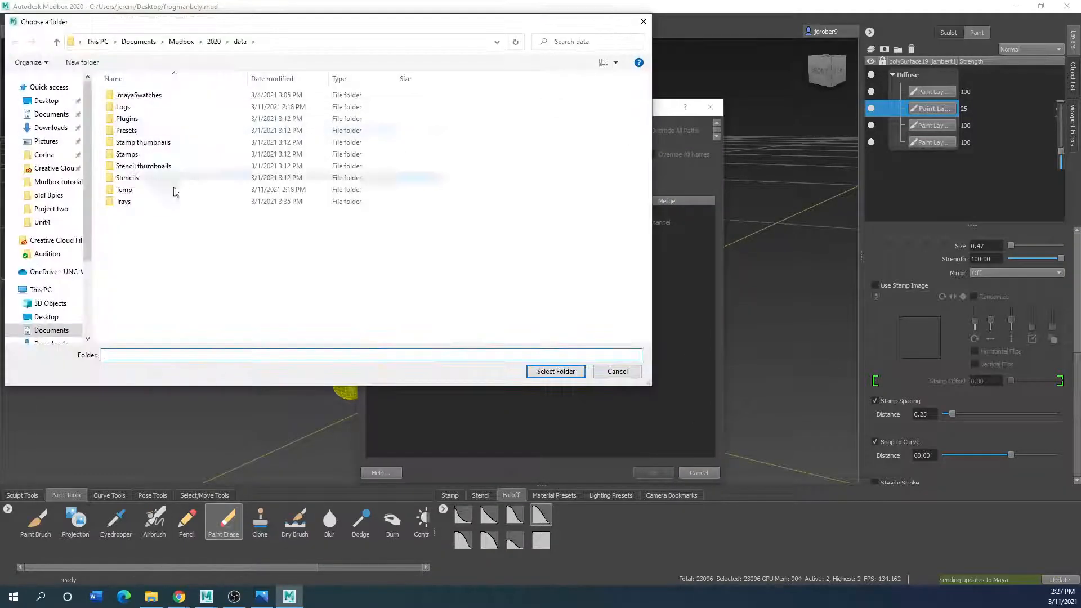
pyautogui.click(556, 371)
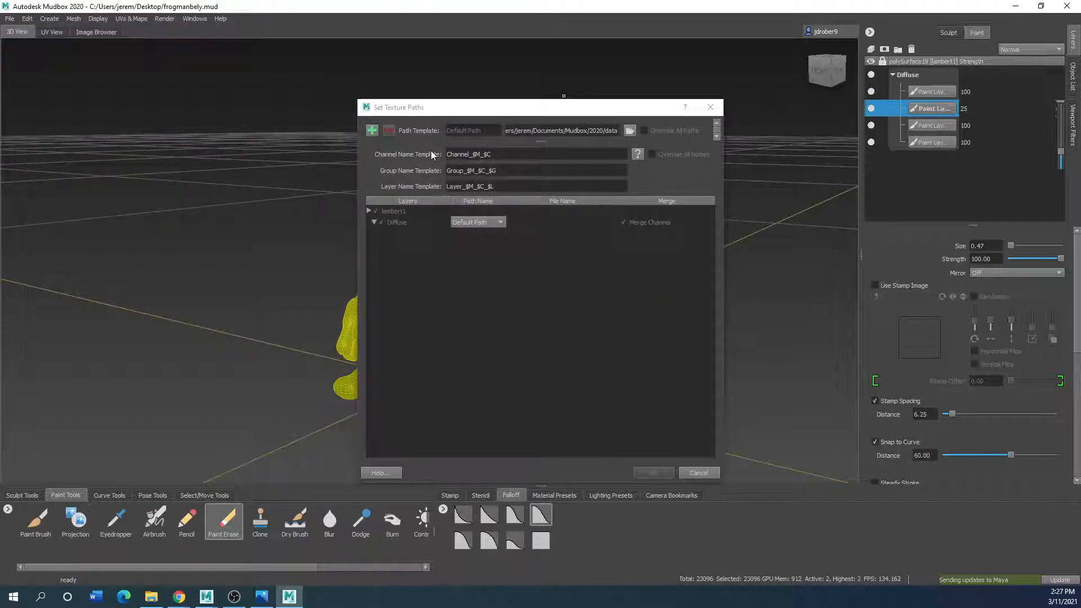
pyautogui.click(561, 222)
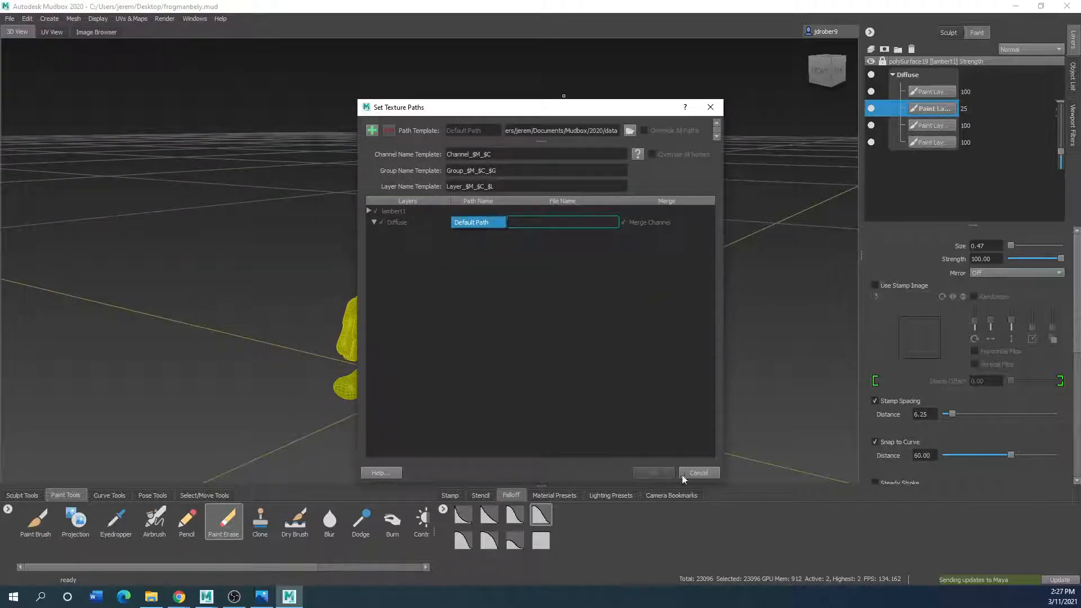
pyautogui.click(375, 218)
pyautogui.click(710, 107)
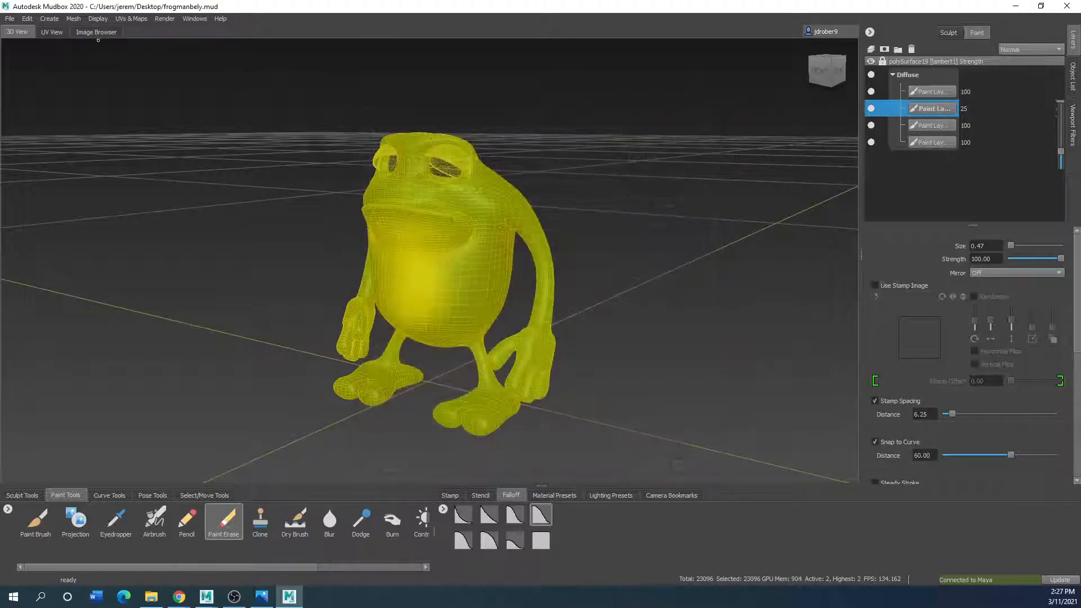
# Try to update only the textures in the current Maya scene, naming the merged diffuse texture file "Frog text".
pyautogui.click(9, 19)
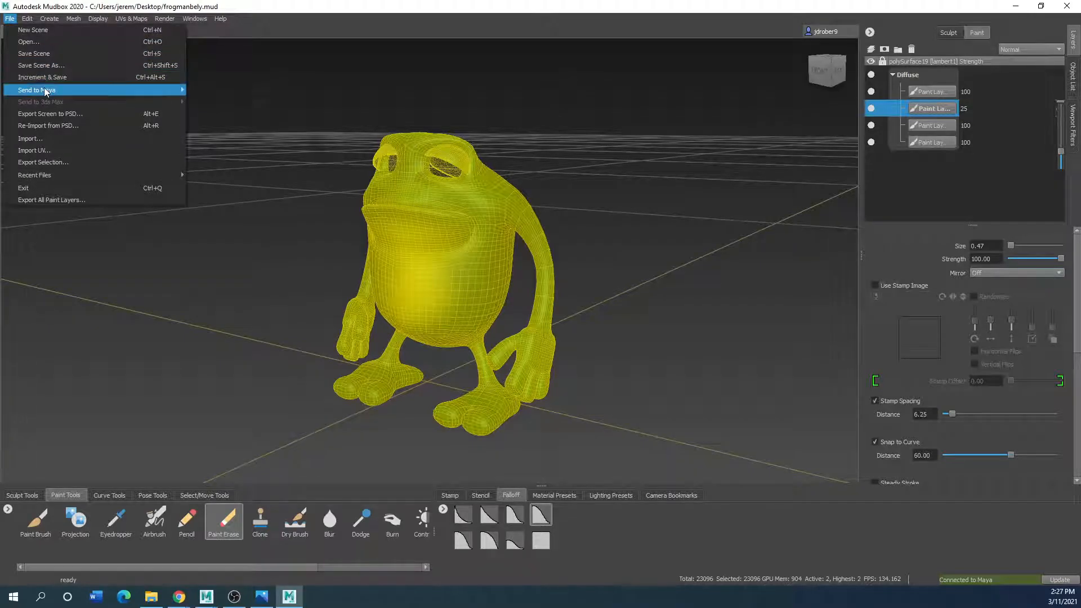
pyautogui.moveTo(33, 93)
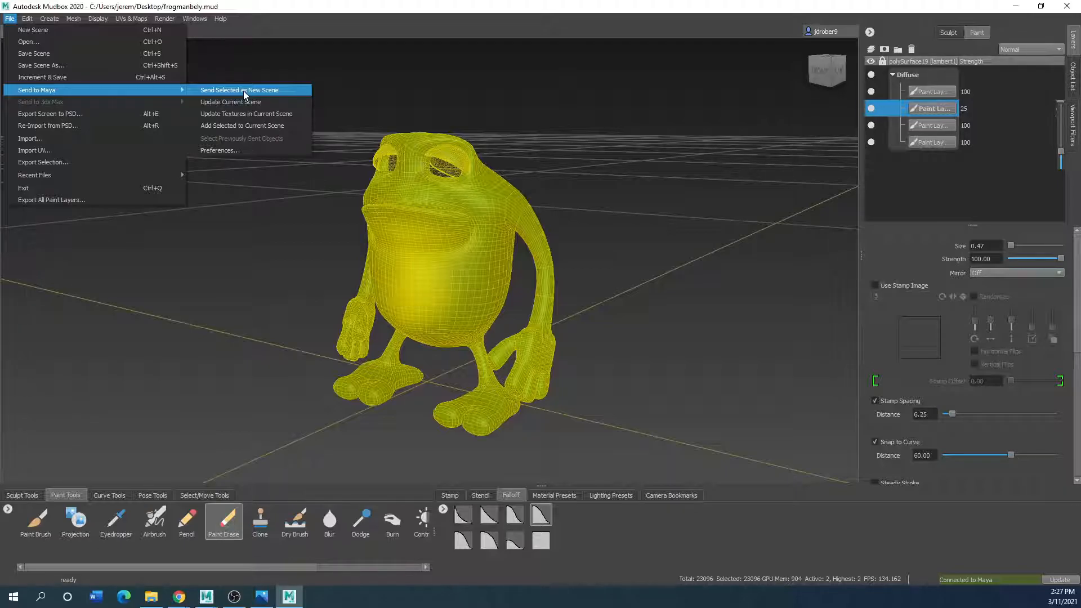
pyautogui.click(237, 114)
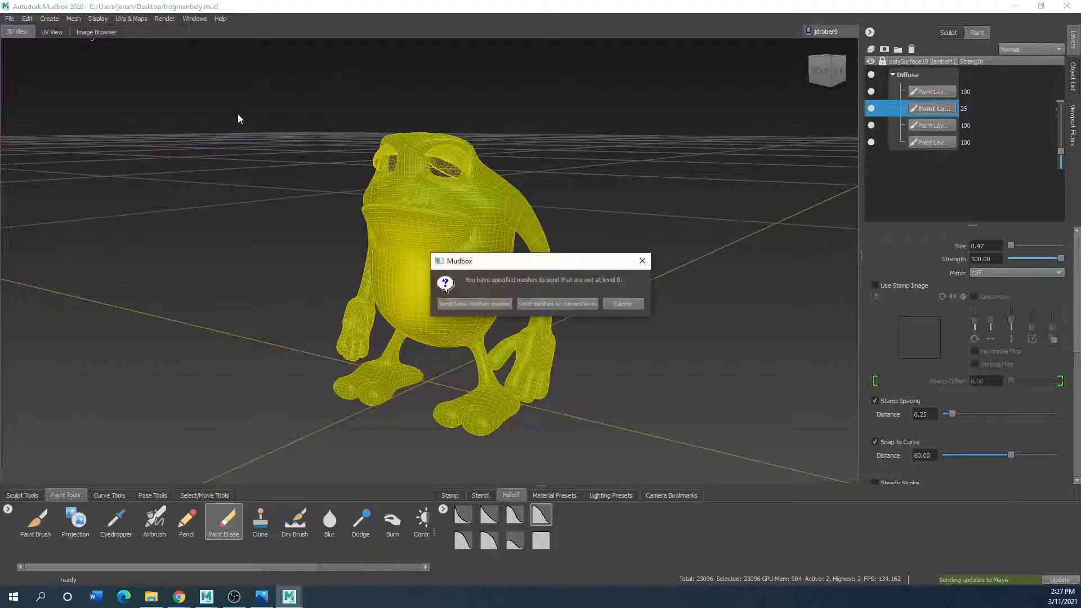
pyautogui.click(557, 304)
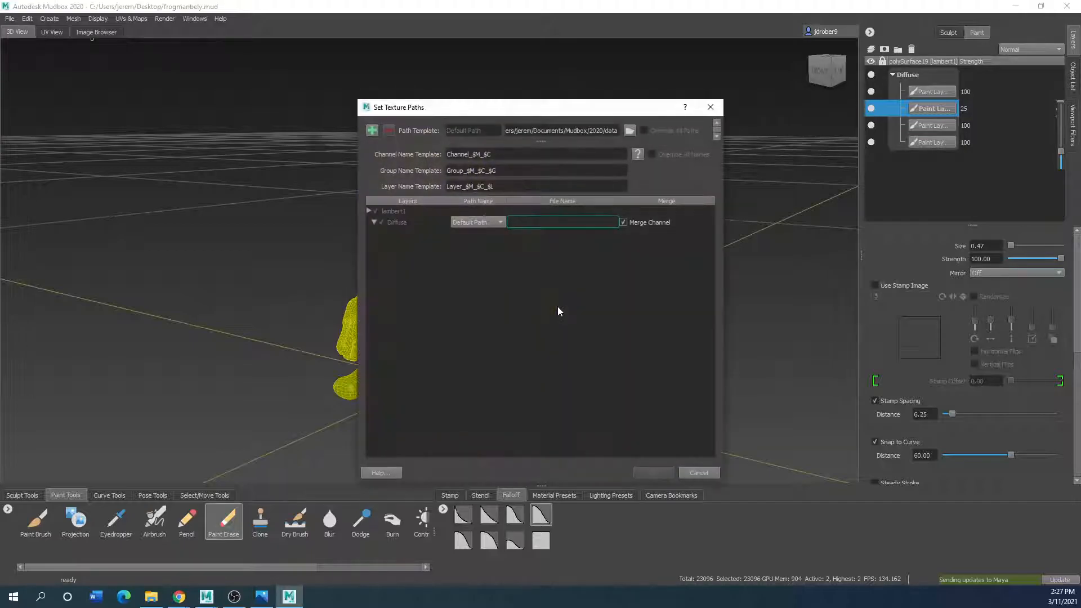
pyautogui.click(552, 222)
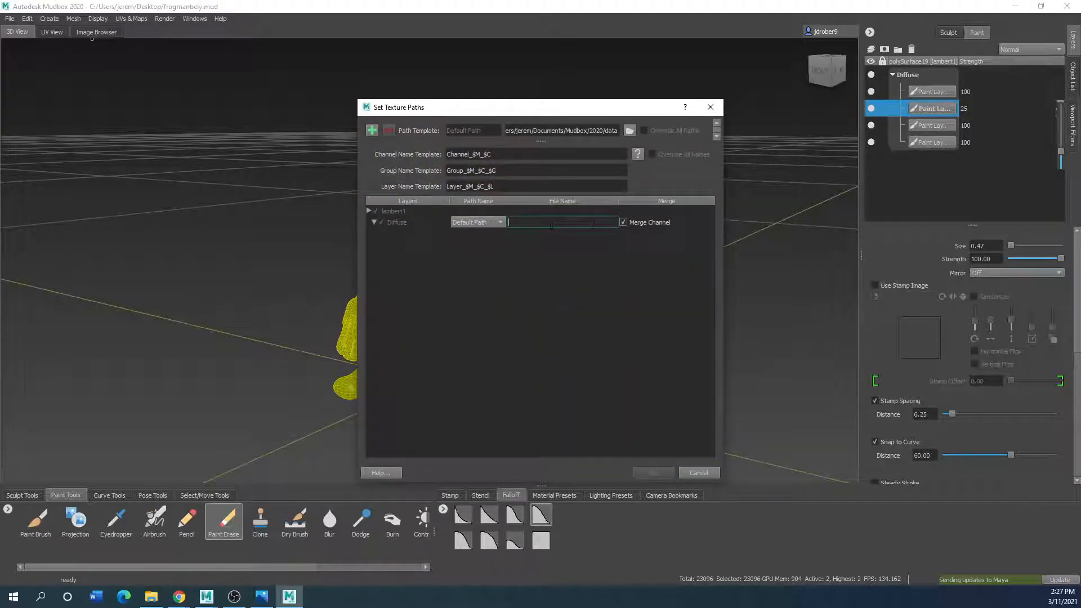
pyautogui.click(623, 223)
pyautogui.click(624, 222)
pyautogui.write('Frog text')
pyautogui.click(708, 473)
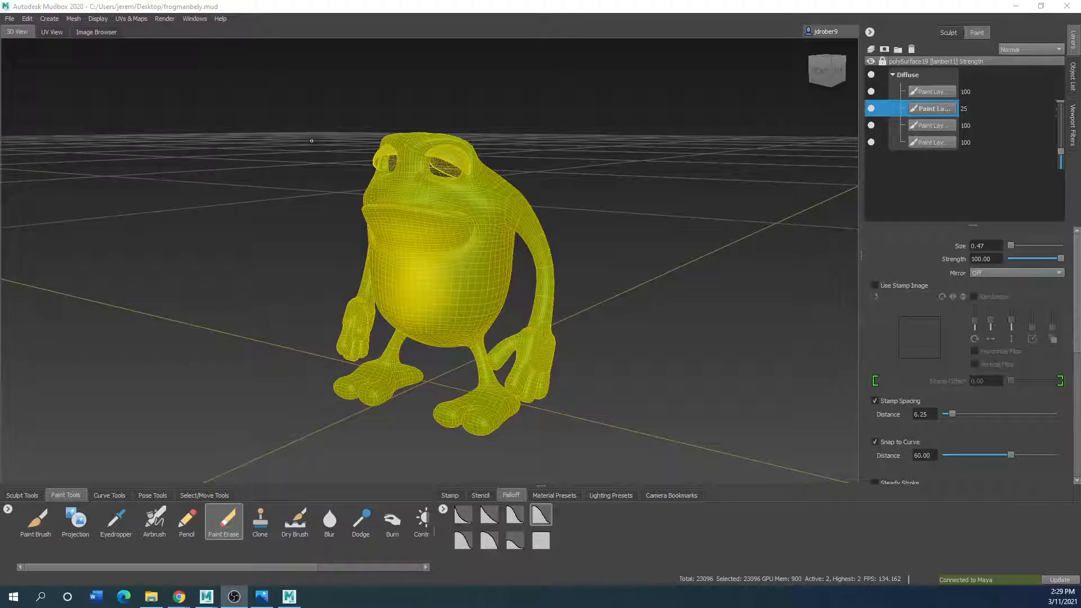
# Send the selected frog to Maya as a new scene at its current mesh level, with the diffuse texture path on the Desktop.
pyautogui.click(10, 19)
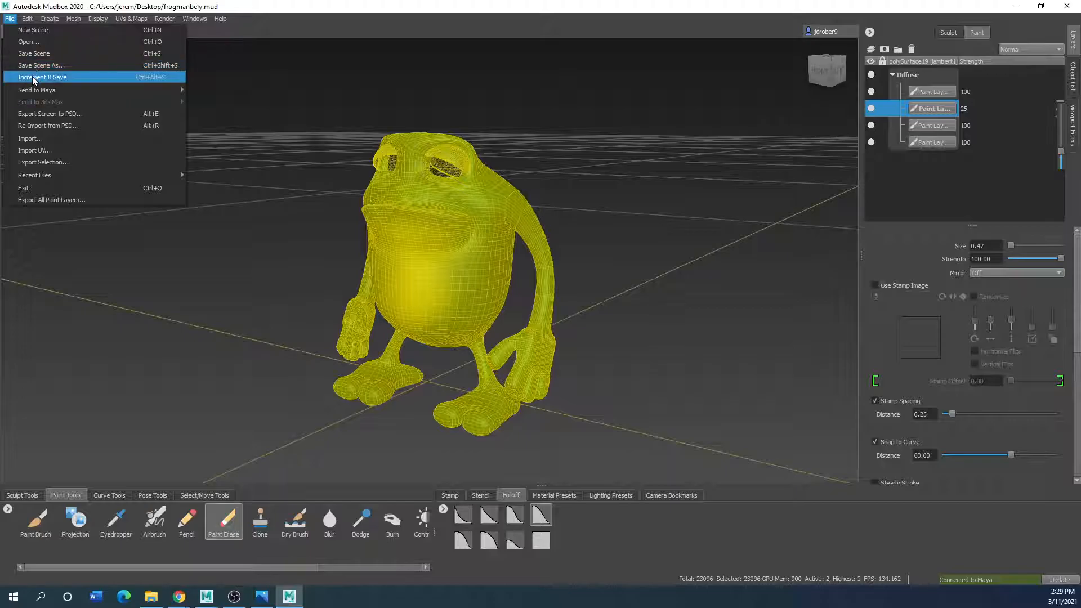
pyautogui.moveTo(34, 89)
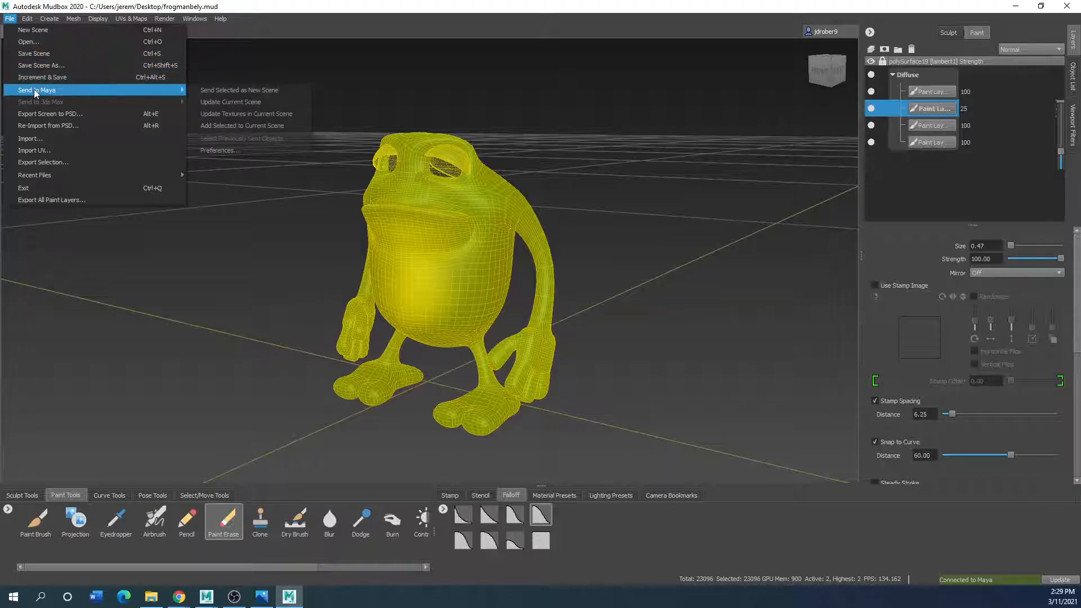
pyautogui.click(225, 90)
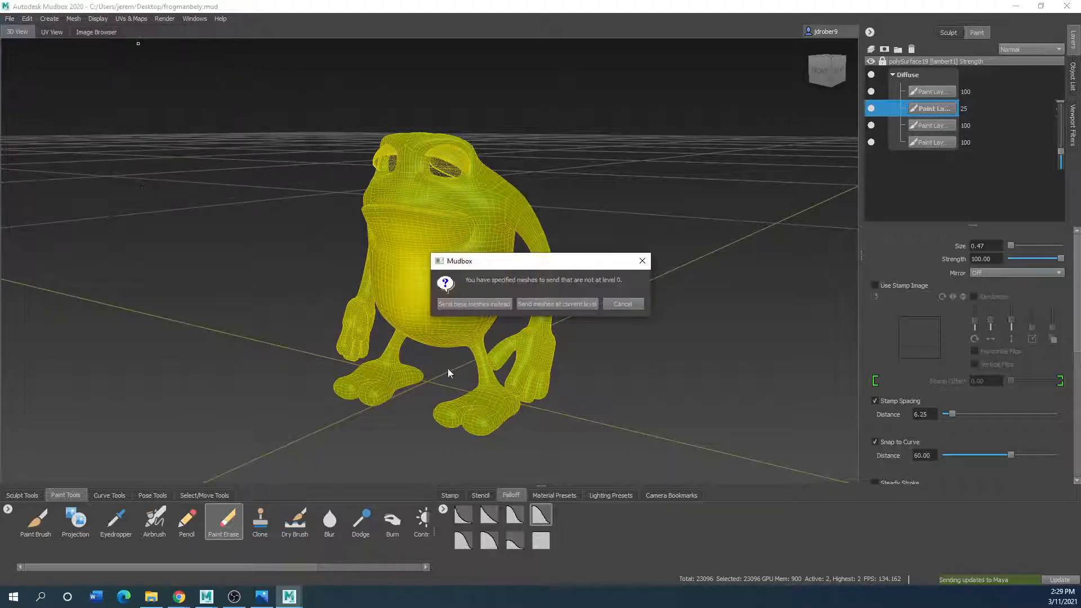
pyautogui.click(561, 306)
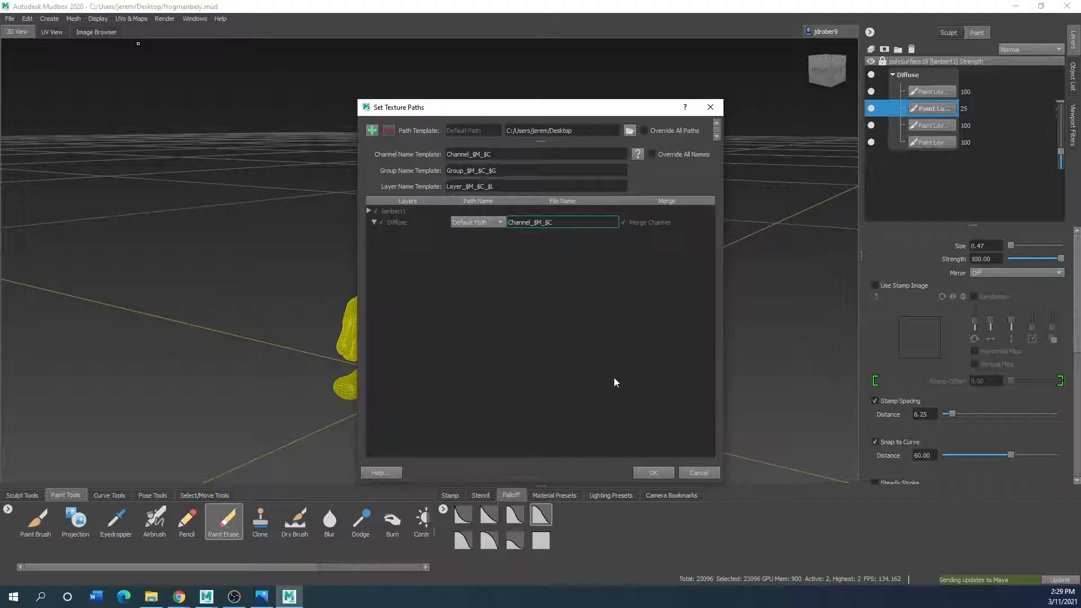
pyautogui.click(653, 473)
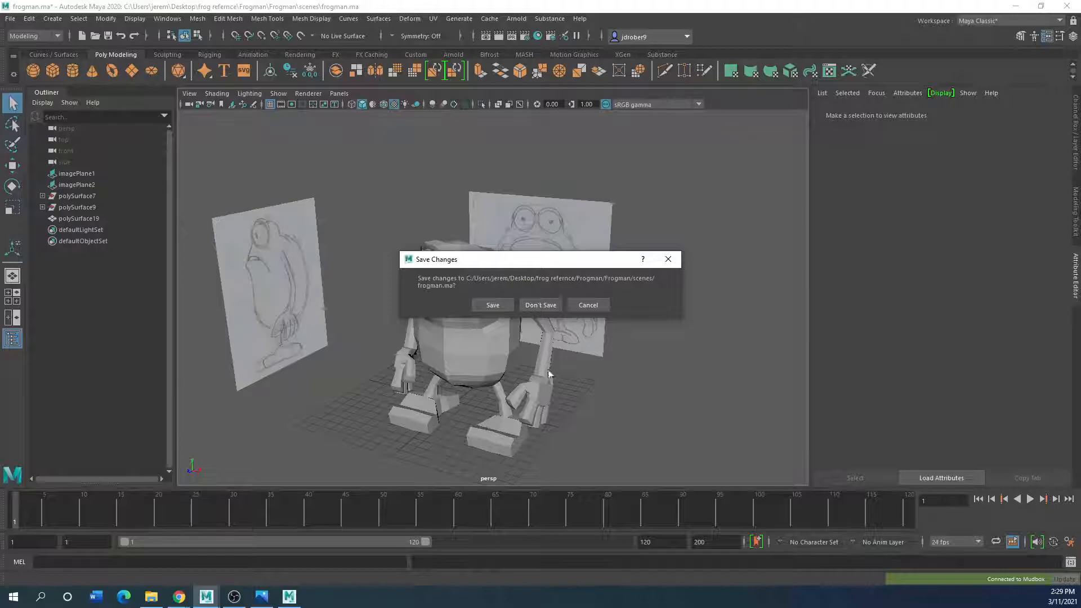
# Discard the unsaved changes to frogman.ma in Maya and load the sent frog as the new scene.
pyautogui.click(544, 304)
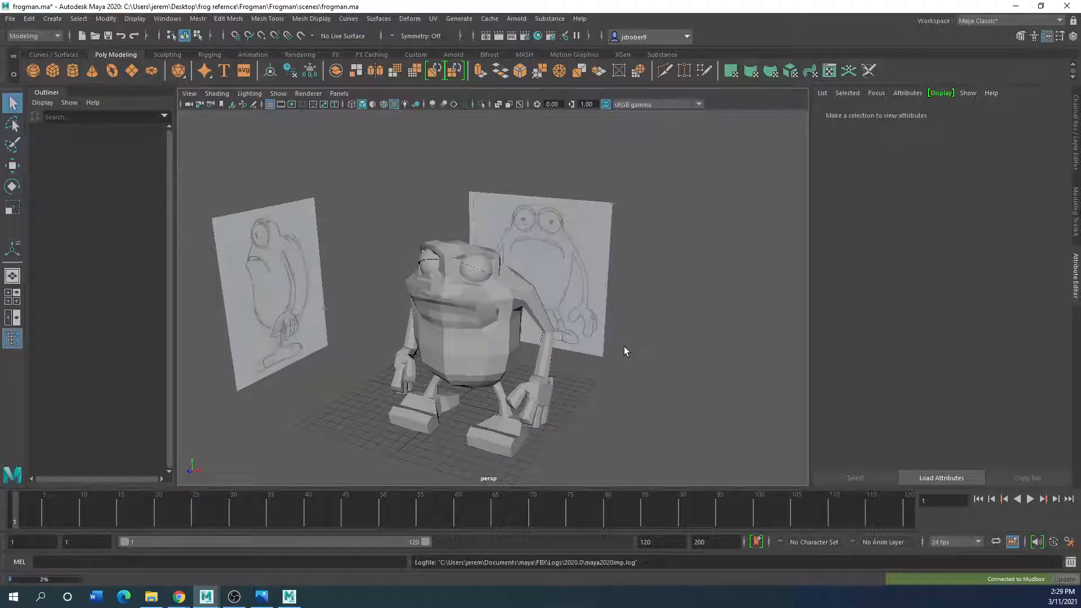
pyautogui.scroll(-3, 501, 247)
pyautogui.scroll(3, 500, 249)
pyautogui.scroll(-3, 500, 249)
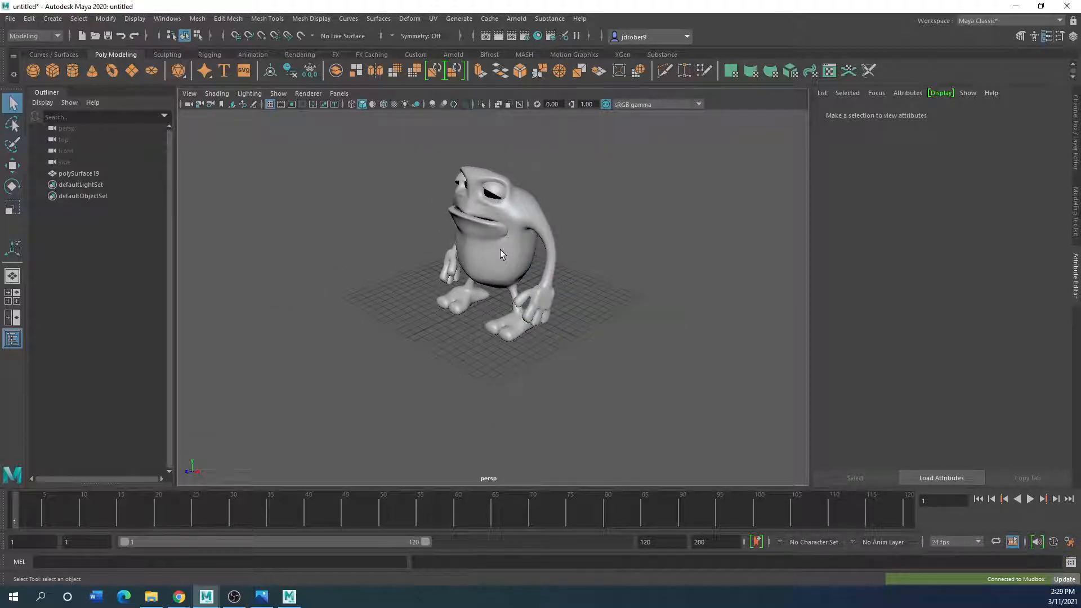
# Turn on textured display in the perspective viewport with the frog deselected, and inspect its painted skin.
pyautogui.click(497, 251)
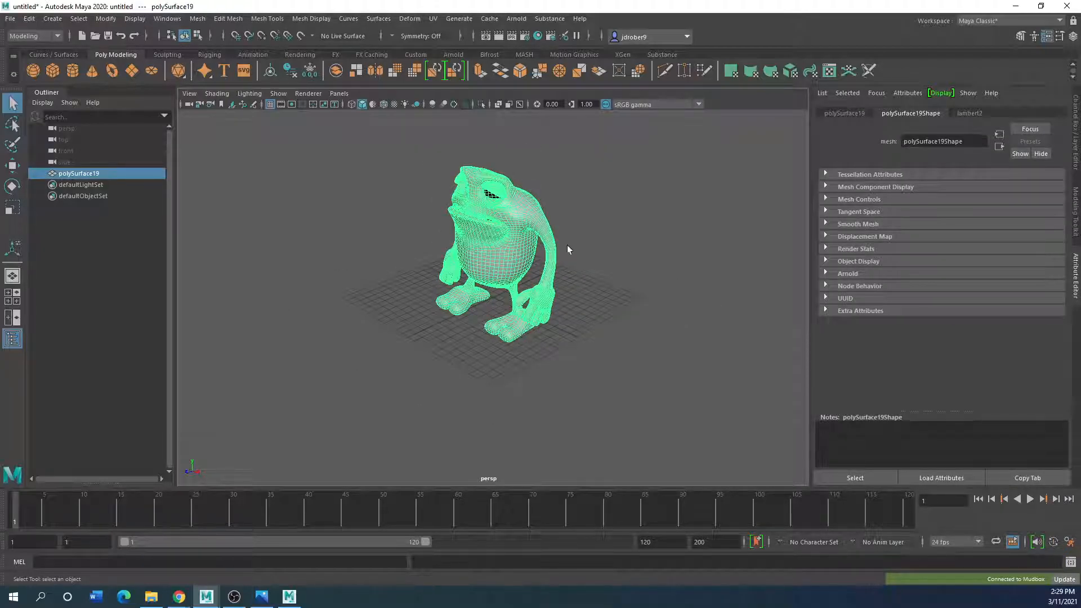
pyautogui.scroll(2, 551, 260)
pyautogui.click(620, 247)
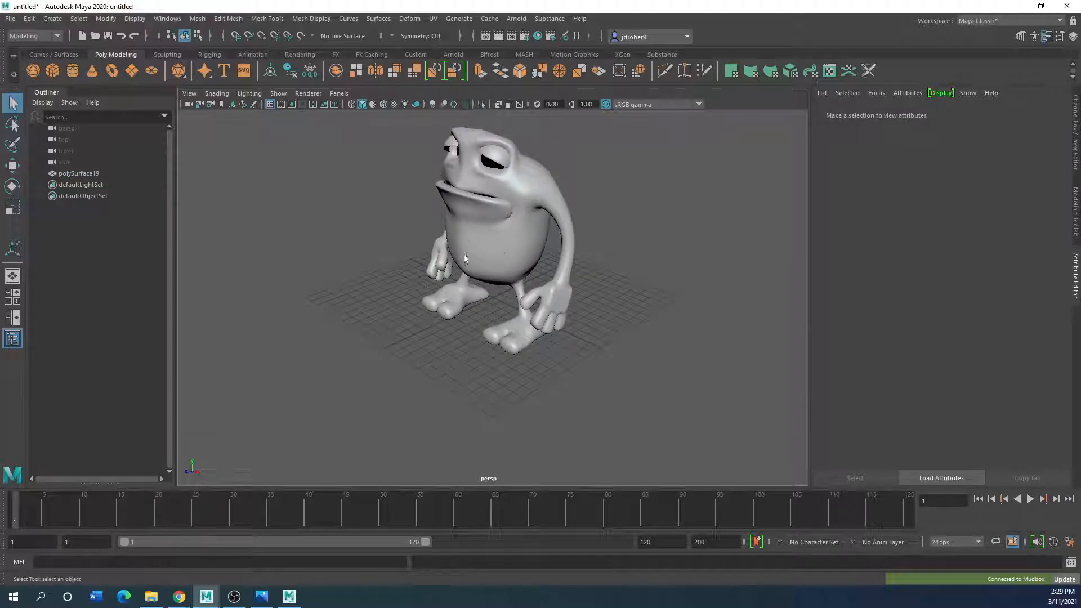
pyautogui.press('6')
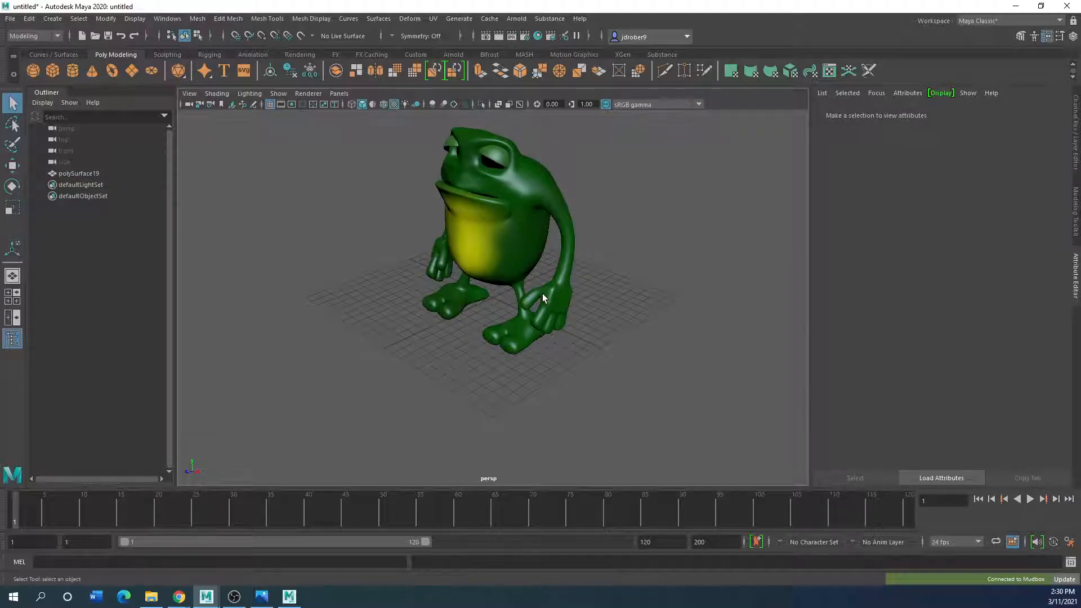
pyautogui.keyDown('alt'); pyautogui.moveTo(464, 309); pyautogui.dragTo(495, 169); pyautogui.keyUp('alt')
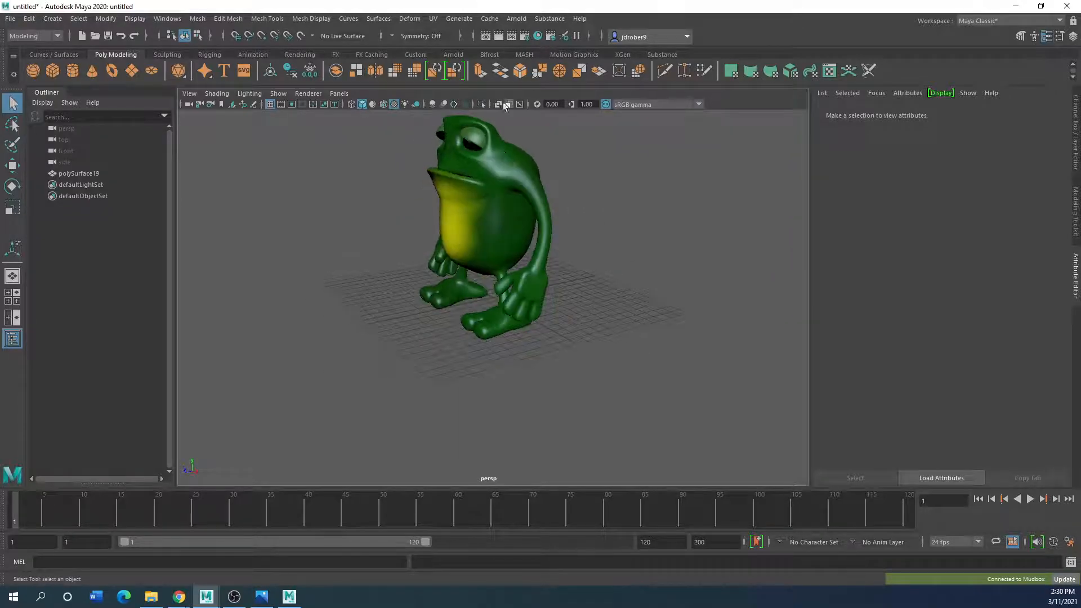
# Open the Hypershade and examine the lambert2 material's shading network at full window size.
pyautogui.click(538, 37)
pyautogui.moveTo(498, 261); pyautogui.dragTo(477, 80)
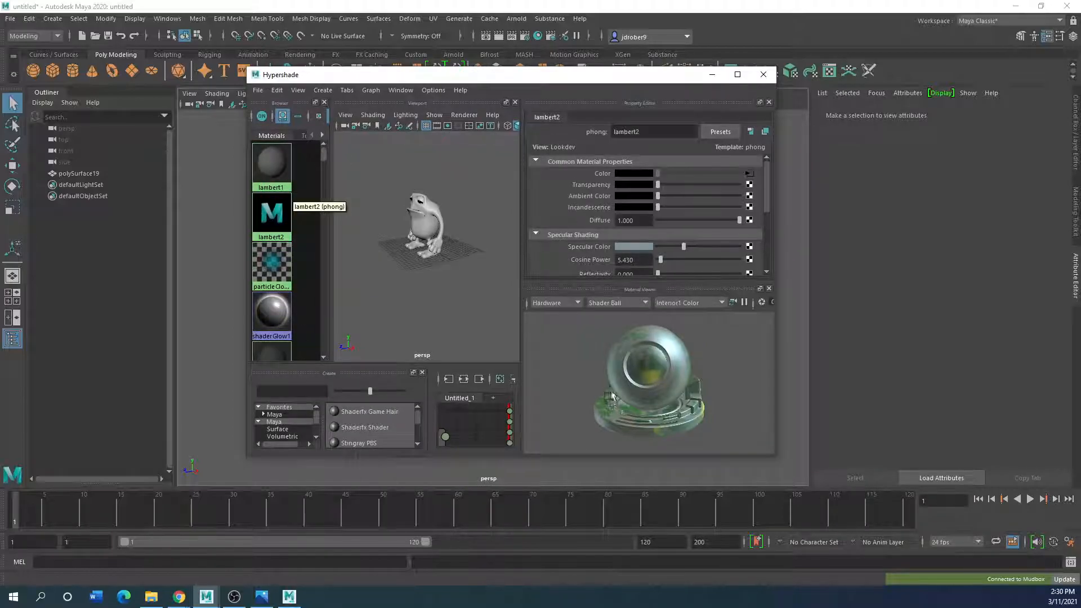
pyautogui.click(738, 75)
pyautogui.scroll(-3, 689, 463)
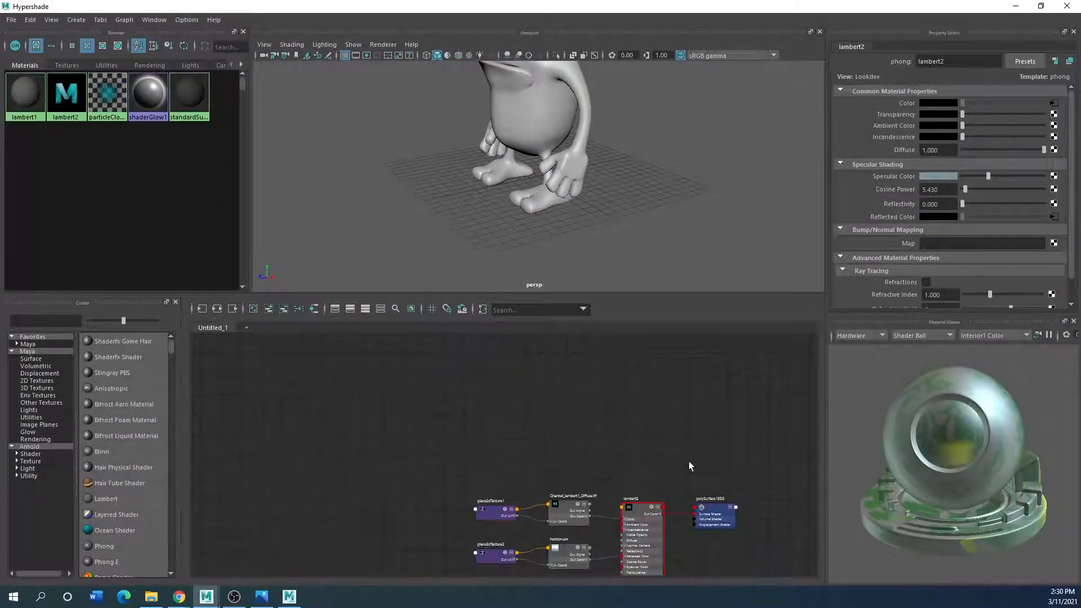
pyautogui.doubleClick(656, 7)
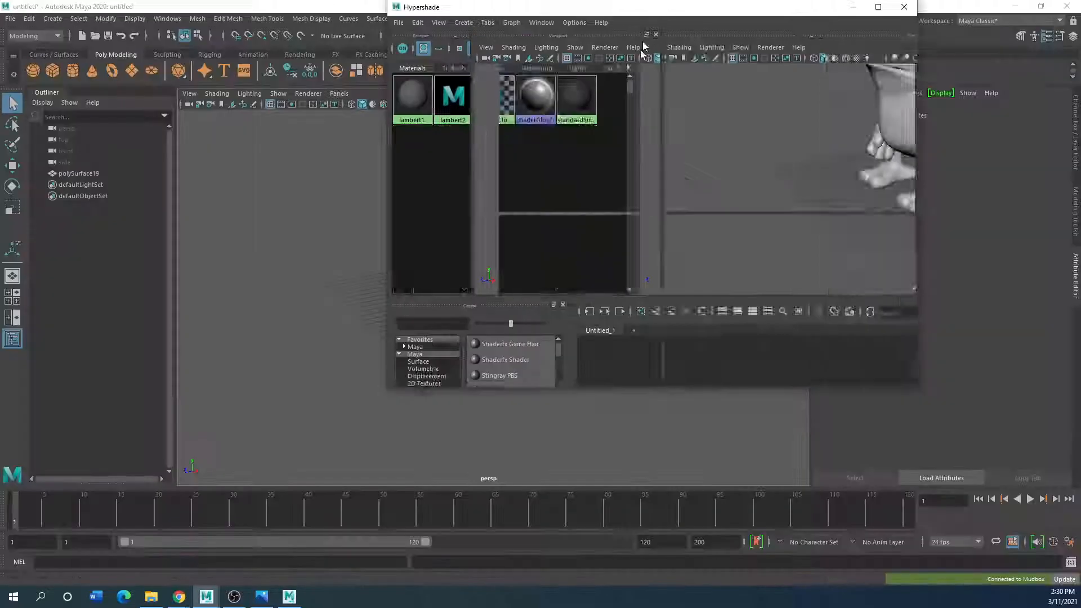
# Open the UV Editor with the frog selected and view its complete UV layout over the diffuse texture.
pyautogui.click(433, 18)
pyautogui.click(447, 34)
pyautogui.click(515, 165)
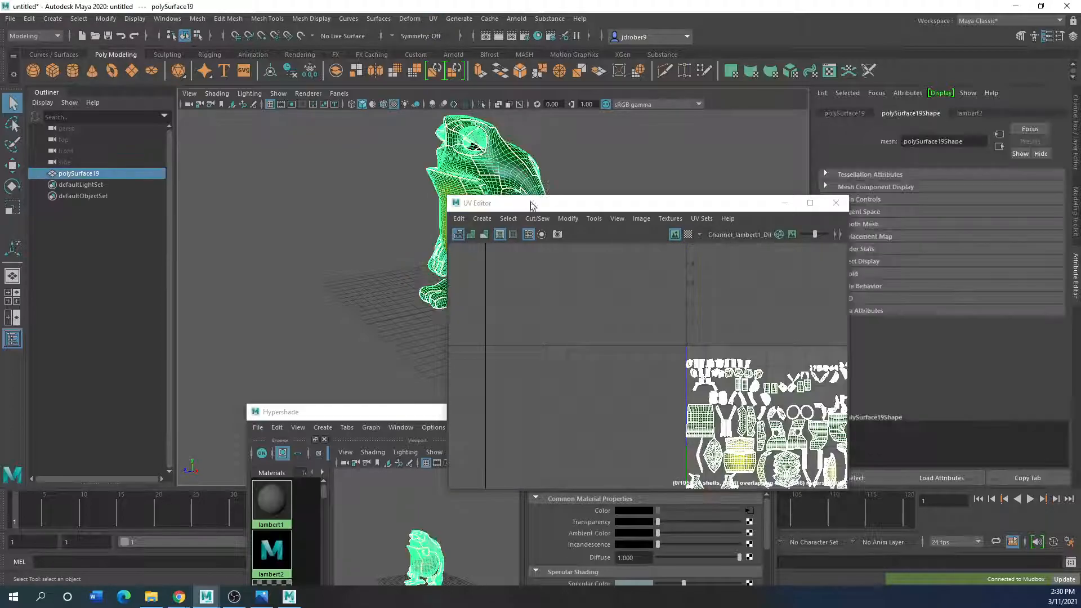
pyautogui.moveTo(647, 209); pyautogui.dragTo(318, 136)
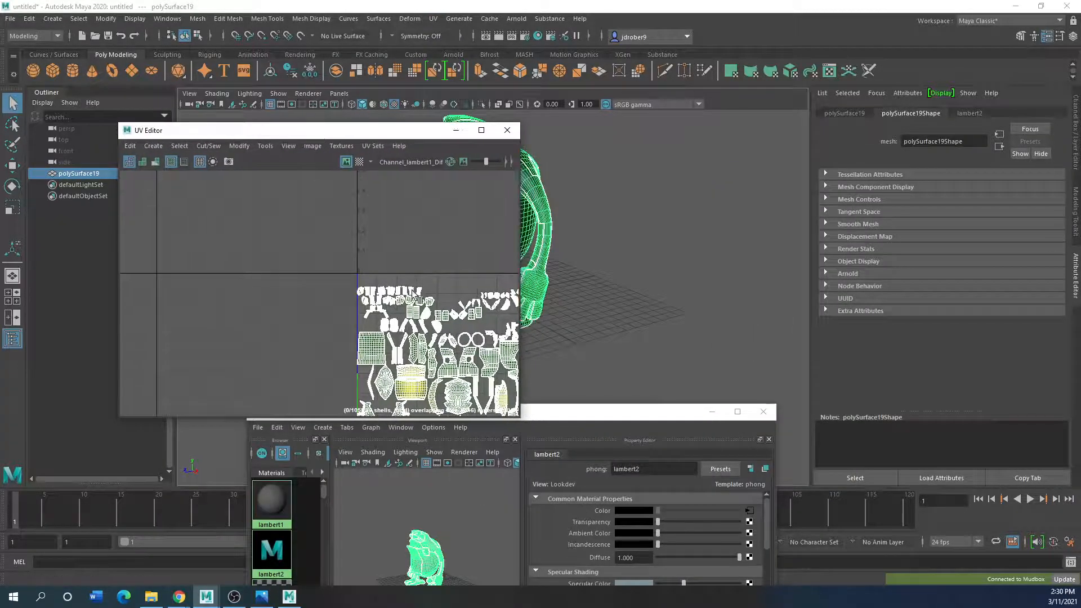
pyautogui.scroll(-2, 488, 340)
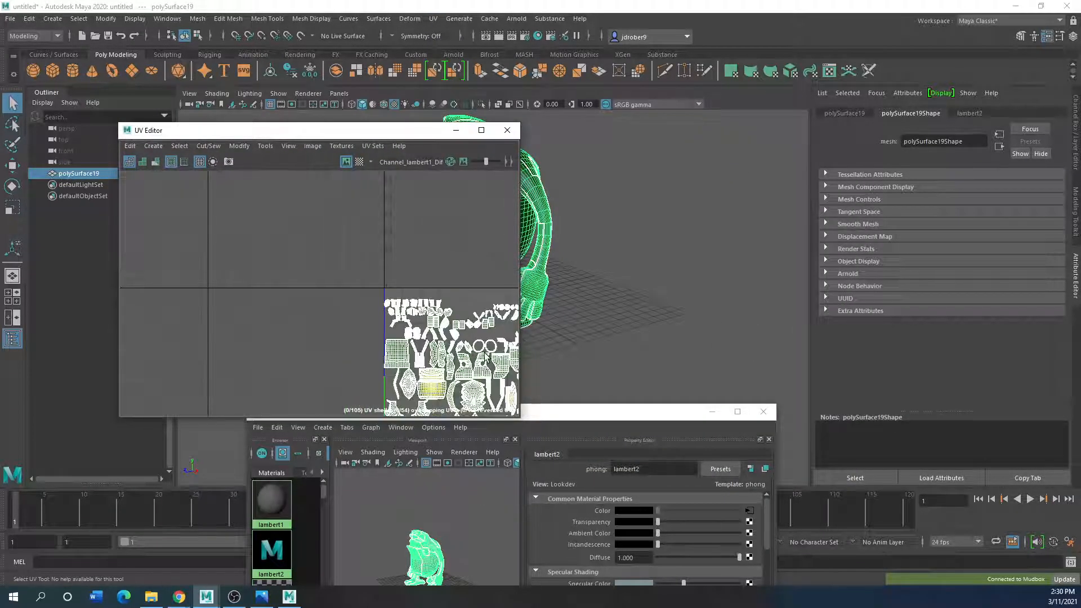
pyautogui.keyDown('alt'); pyautogui.moveTo(483, 353); pyautogui.dragTo(386, 271, button='middle'); pyautogui.keyUp('alt')
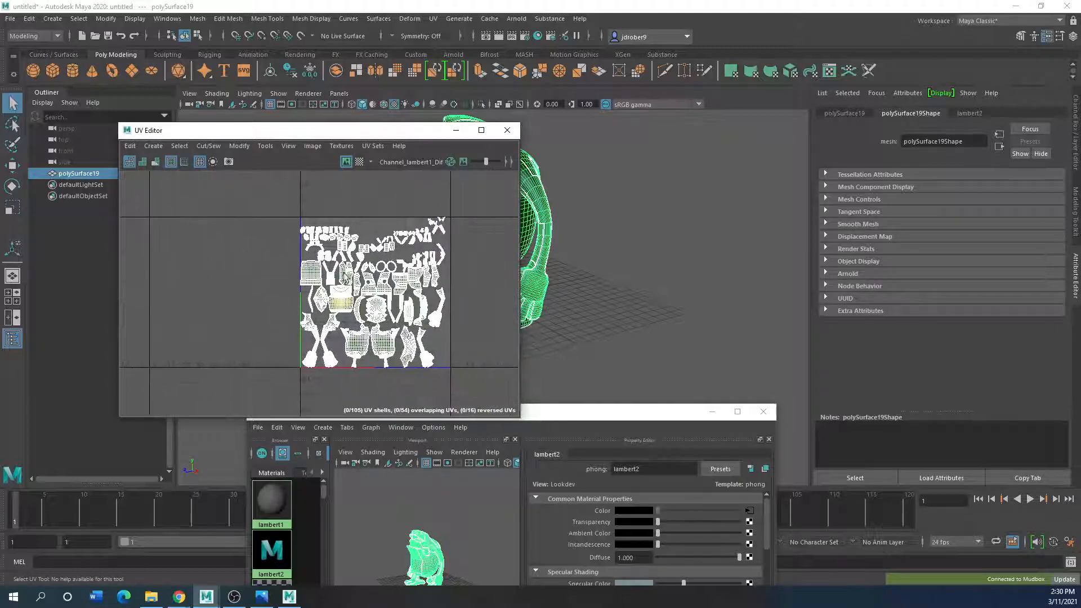
pyautogui.scroll(2, 367, 290)
# Reselect the frog and examine its yellow belly shells and surrounding green shells closely in the UV Editor.
pyautogui.click(555, 343)
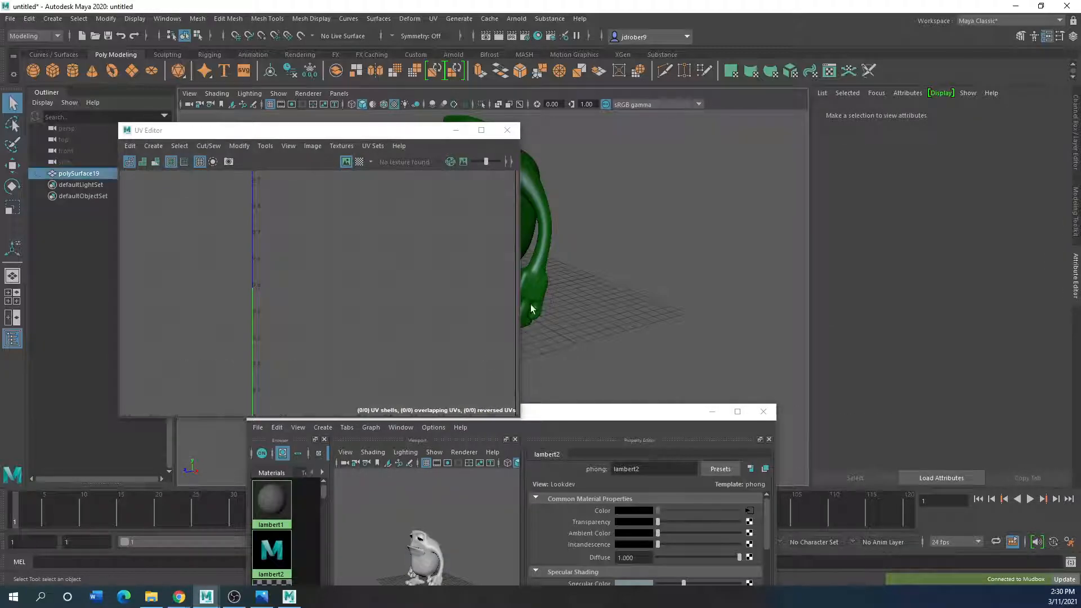
pyautogui.click(531, 308)
pyautogui.scroll(2, 364, 337)
pyautogui.scroll(4, 264, 281)
pyautogui.scroll(-2, 263, 277)
pyautogui.scroll(-3, 394, 315)
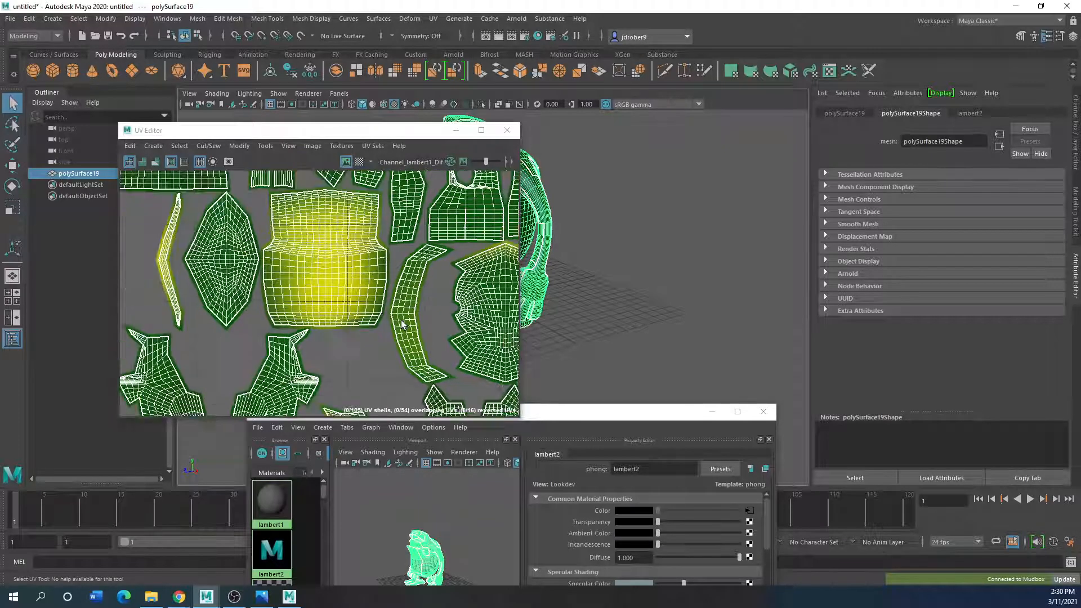
# Move the UV Editor and Hypershade windows clear of the frog and compare the painted UV shells with the model.
pyautogui.moveTo(307, 135); pyautogui.dragTo(743, 117)
pyautogui.moveTo(420, 415); pyautogui.dragTo(181, 344)
pyautogui.click(525, 340)
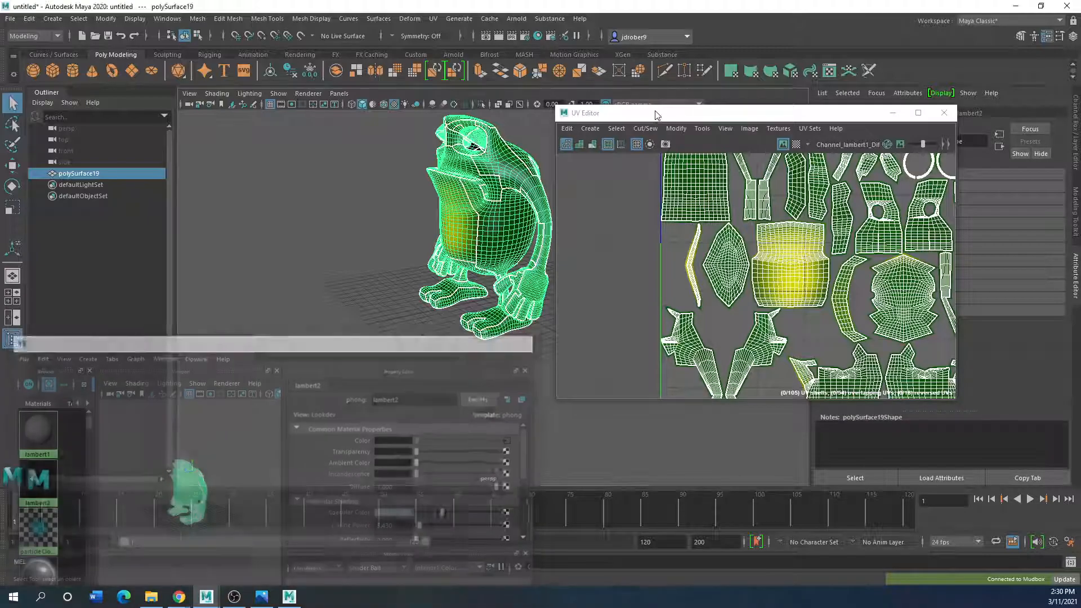
pyautogui.moveTo(642, 113); pyautogui.dragTo(585, 341)
pyautogui.scroll(5, 546, 264)
pyautogui.scroll(-5, 535, 282)
pyautogui.keyDown('alt'); pyautogui.moveTo(442, 265); pyautogui.dragTo(465, 287); pyautogui.keyUp('alt')
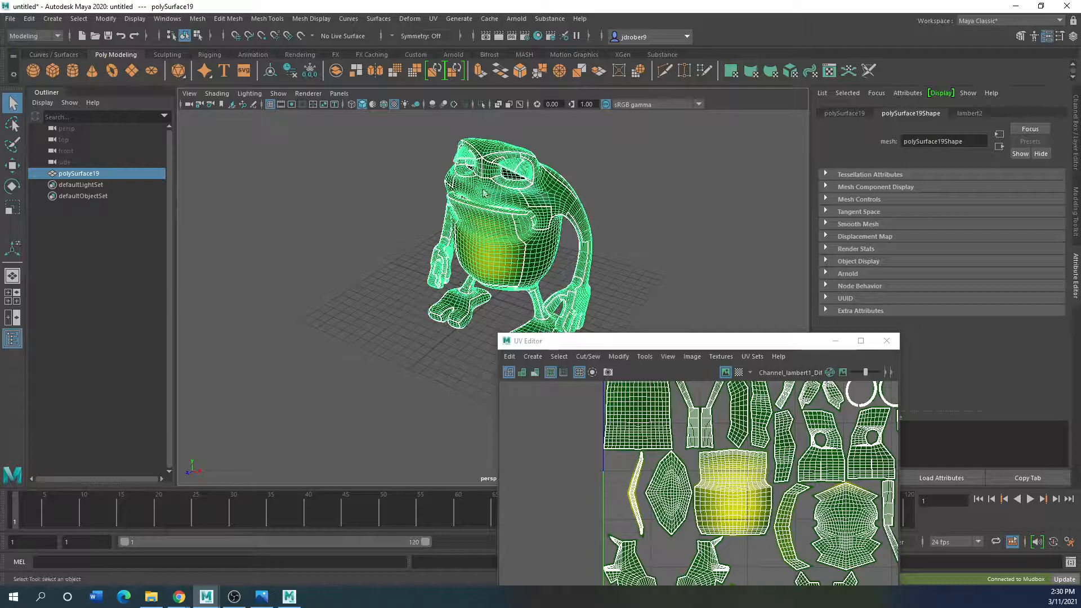
# Close the UV Editor, deselect the frog and inspect its painted texture from several angles.
pyautogui.moveTo(657, 347); pyautogui.dragTo(422, 379)
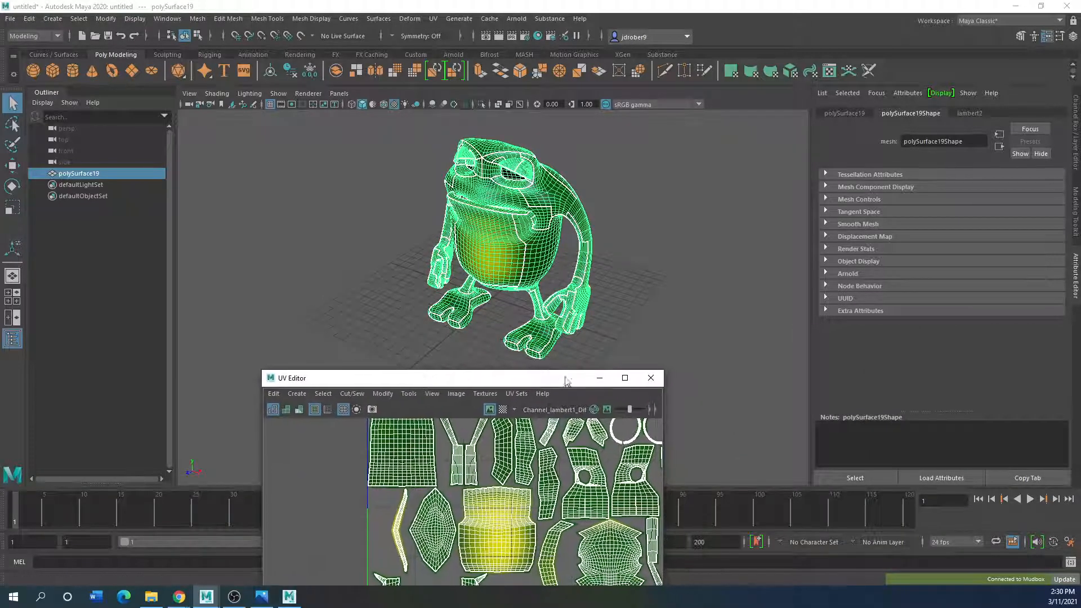
pyautogui.click(648, 376)
pyautogui.click(479, 247)
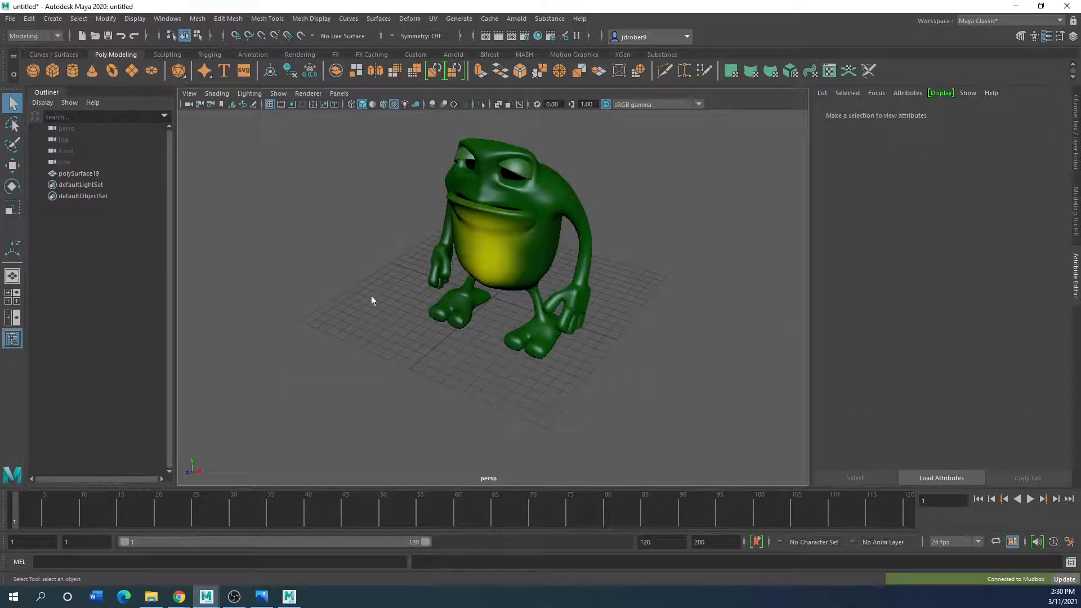
pyautogui.scroll(5, 477, 194)
pyautogui.scroll(-8, 478, 194)
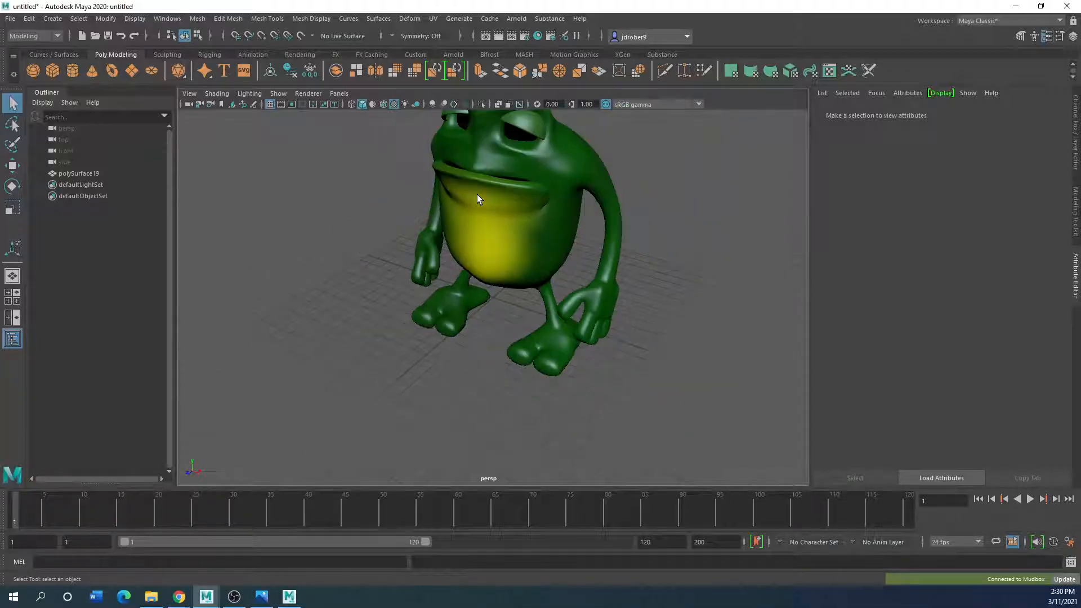
pyautogui.keyDown('alt'); pyautogui.moveTo(475, 190); pyautogui.dragTo(425, 282); pyautogui.keyUp('alt')
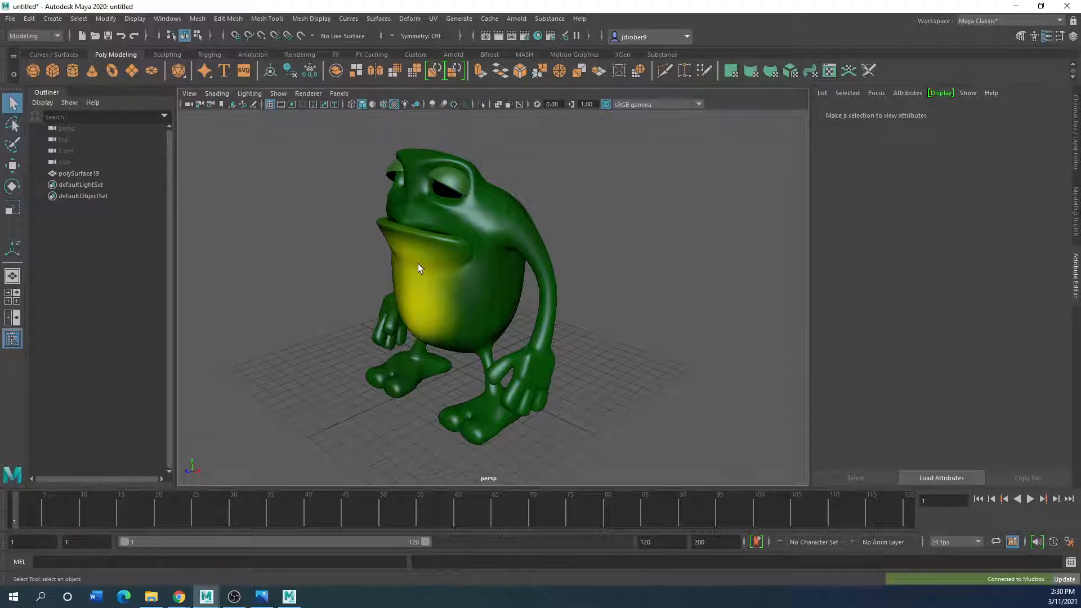
# Switch to Mudbox and deselect the frog model.
pyautogui.click(289, 596)
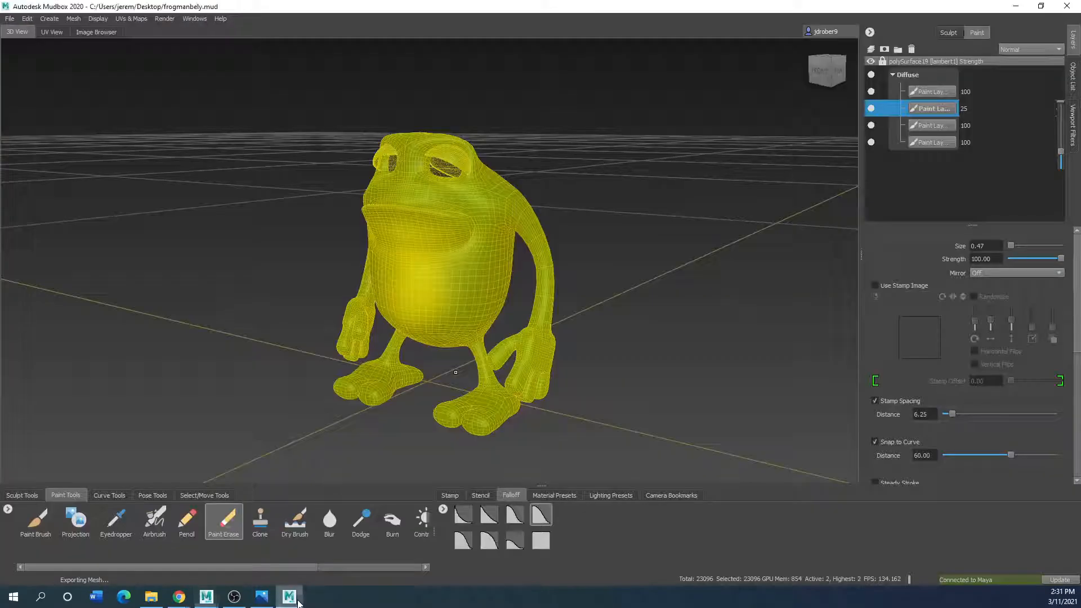
pyautogui.rightClick(392, 295)
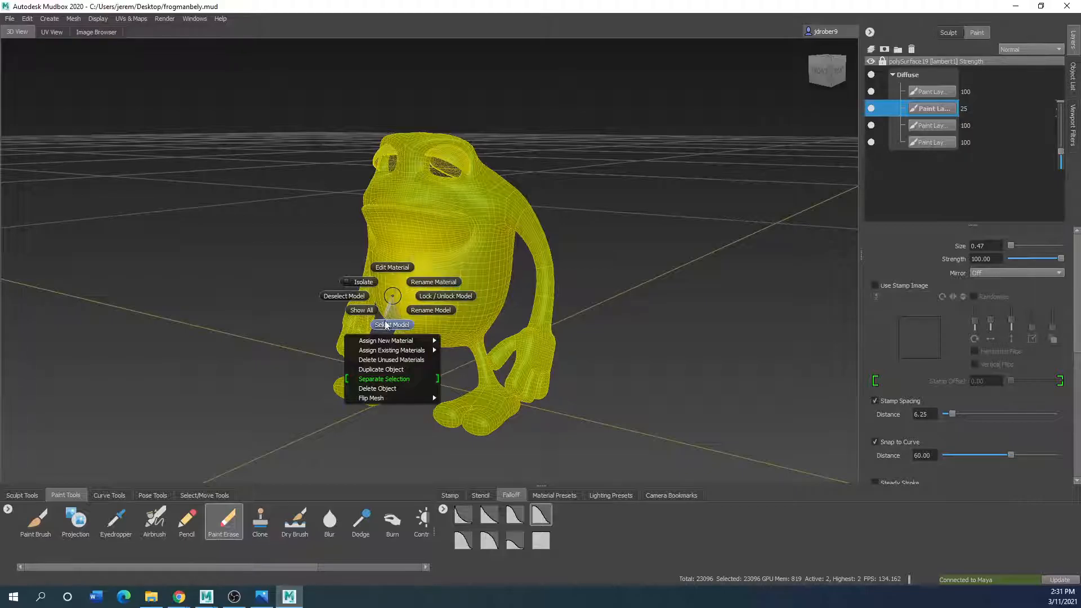
pyautogui.click(344, 296)
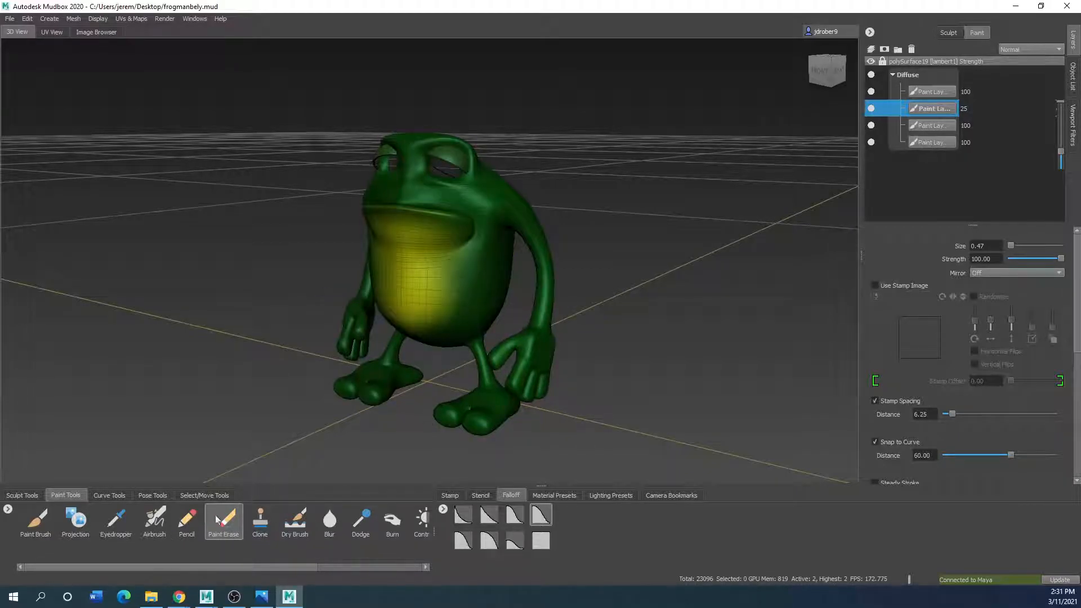
# Enable the stamp image option for the Paint Erase tool and show the available stamps.
pyautogui.click(876, 286)
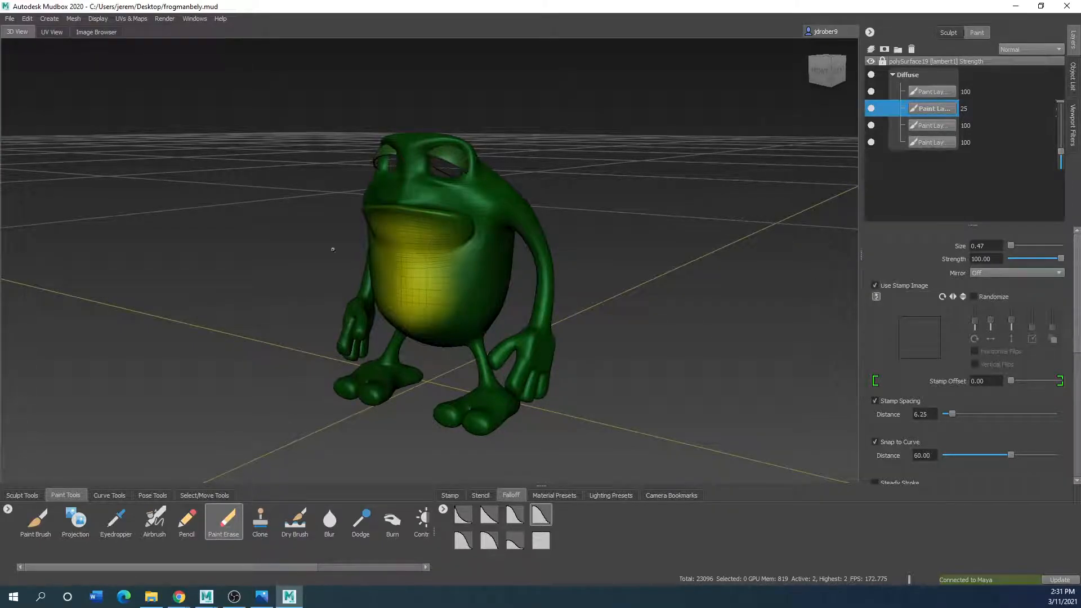
pyautogui.click(449, 495)
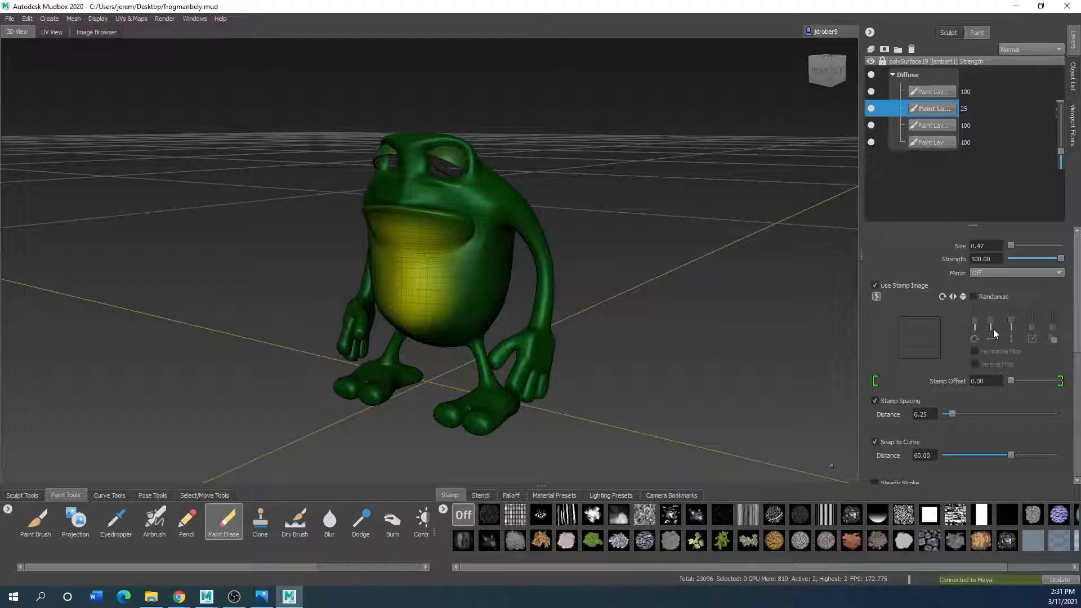
pyautogui.scroll(-3, 941, 335)
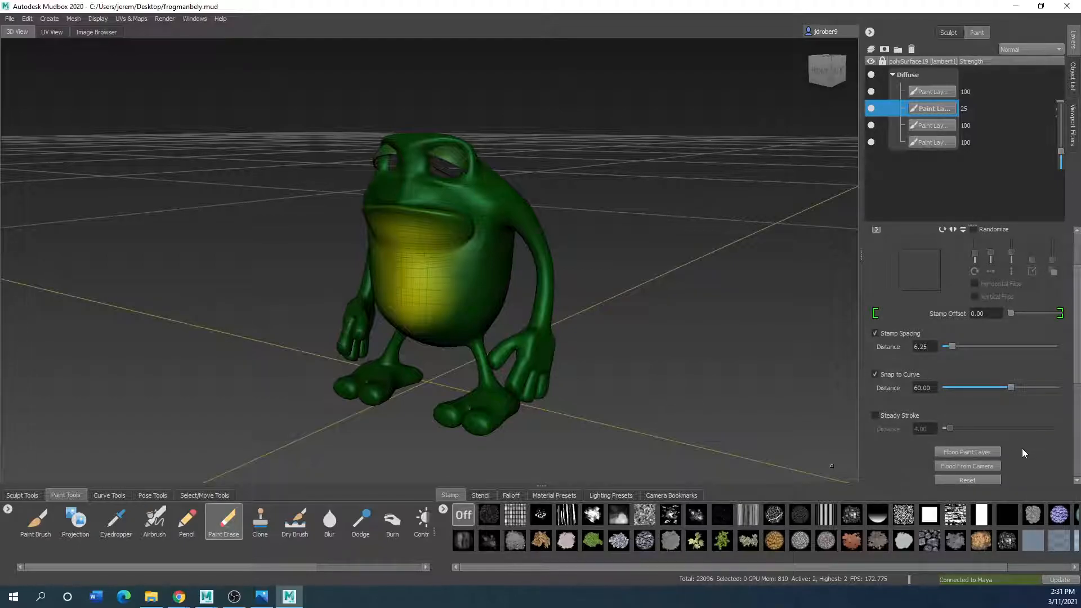
pyautogui.scroll(3, 1000, 445)
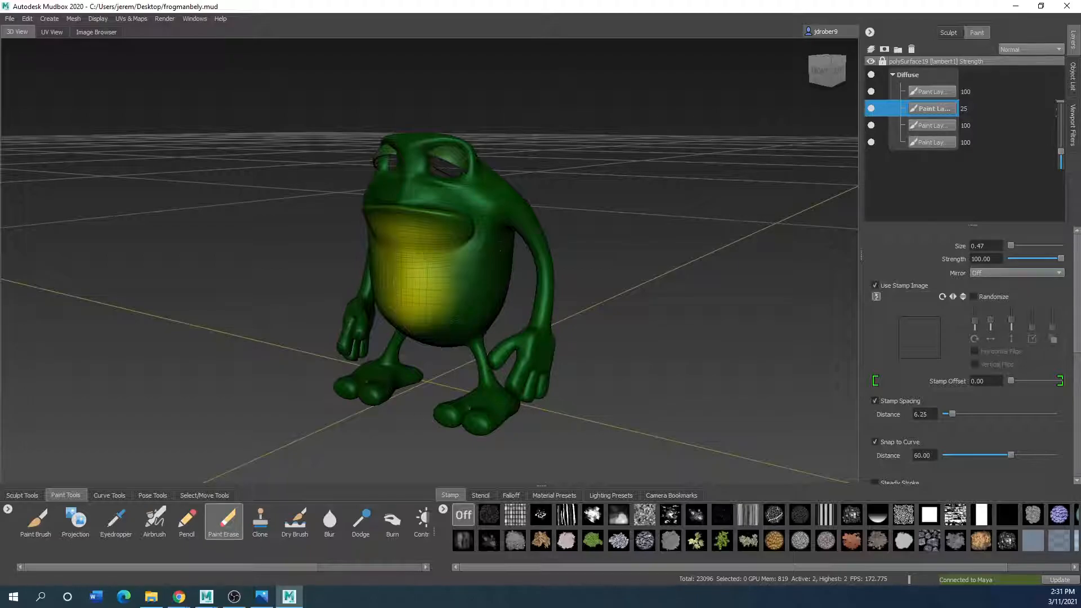
# Switch back to Maya, check the frog's mesh by selecting and deselecting it, and reopen the Hypershade.
pyautogui.moveTo(333, 6); pyautogui.dragTo(0, 186)
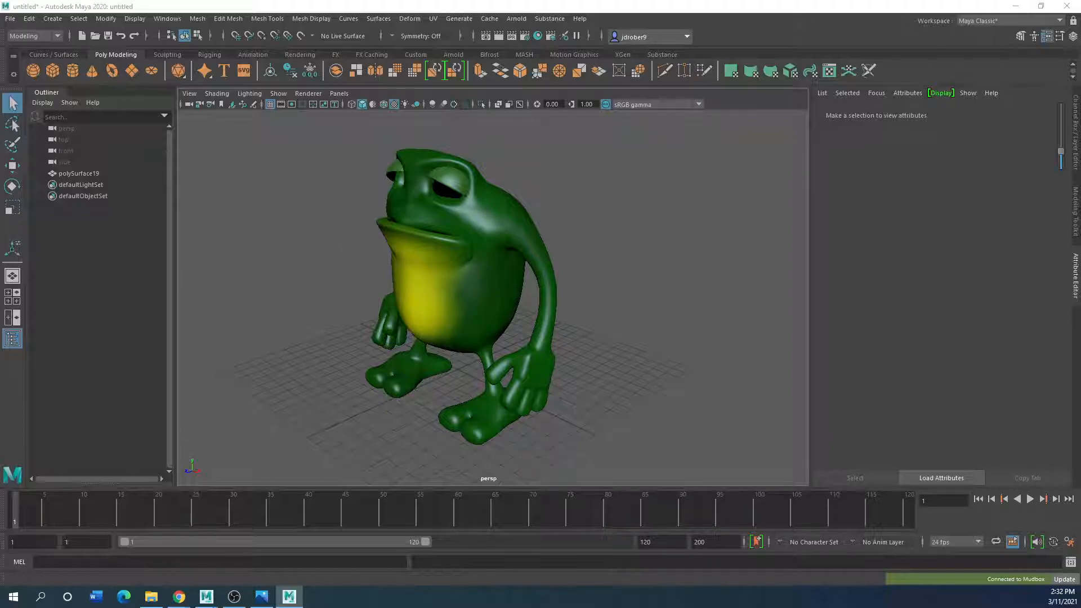
pyautogui.click(431, 313)
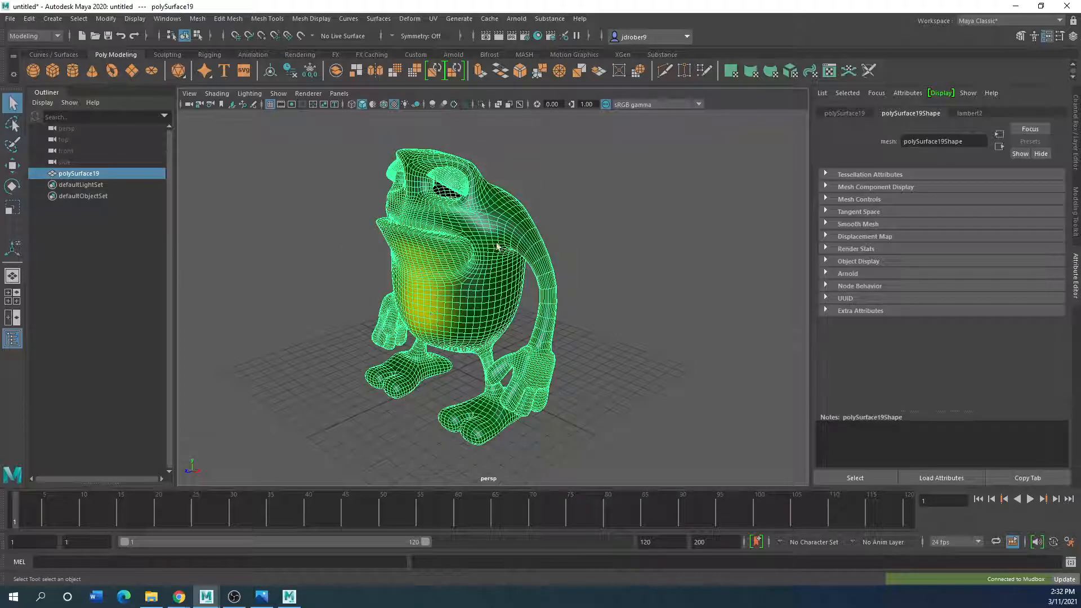
pyautogui.click(524, 253)
pyautogui.click(537, 36)
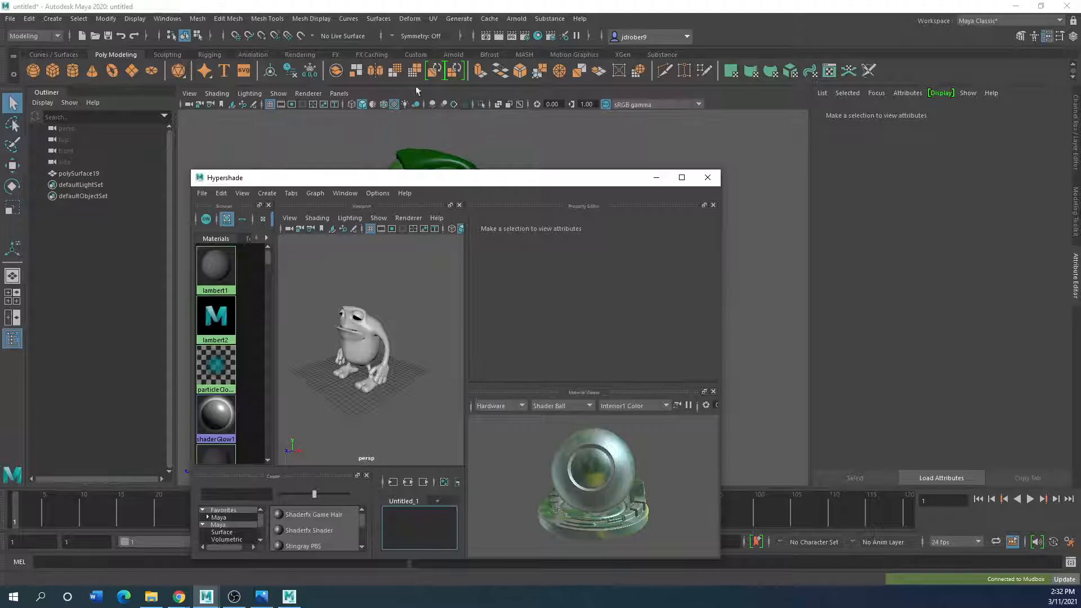
# Bring the UV Toolkit and Mudbox windows in front of Maya on the main screen.
pyautogui.moveTo(0, 100); pyautogui.dragTo(654, 235)
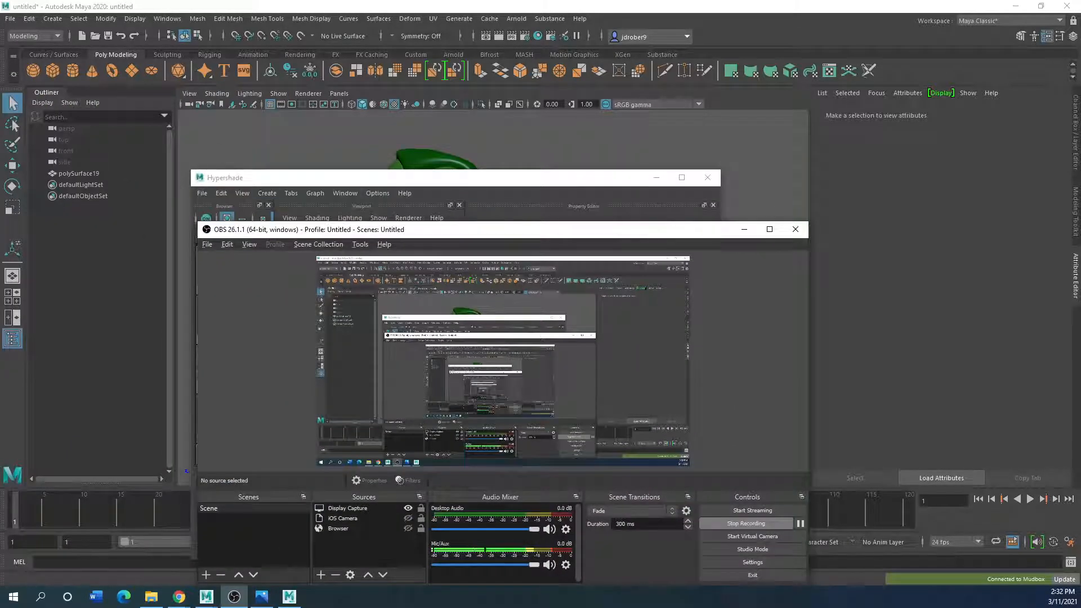
pyautogui.moveTo(0, 191); pyautogui.dragTo(410, 211)
pyautogui.moveTo(0, 228); pyautogui.dragTo(403, 302)
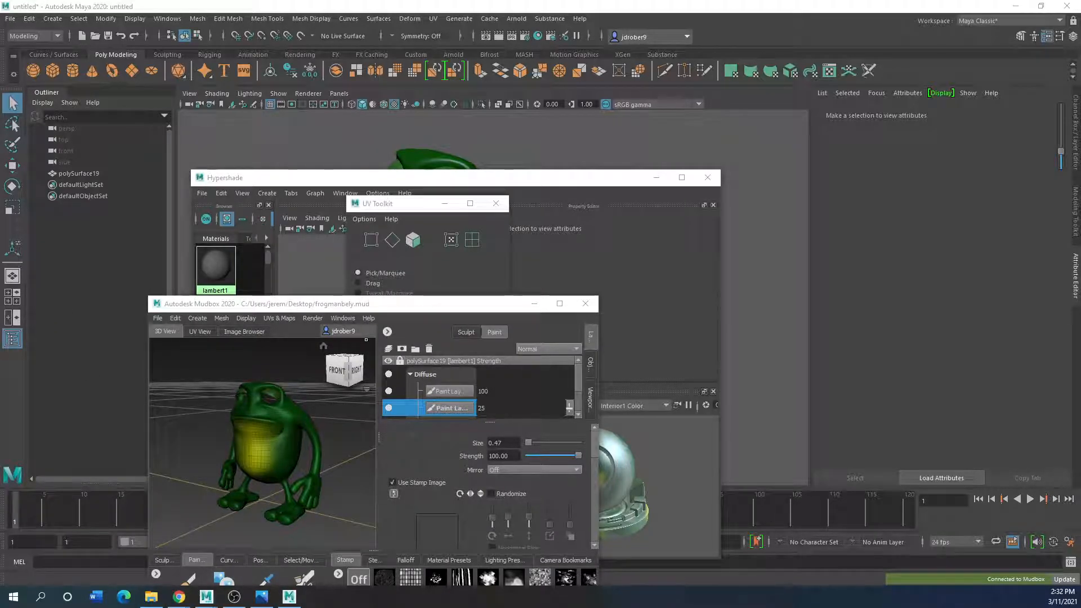
# View the Channel_lambert1_Diffuse image in Windows Photo Viewer, and return to Maya with the Hypershade moved off the frog.
pyautogui.moveTo(0, 191); pyautogui.dragTo(393, 100)
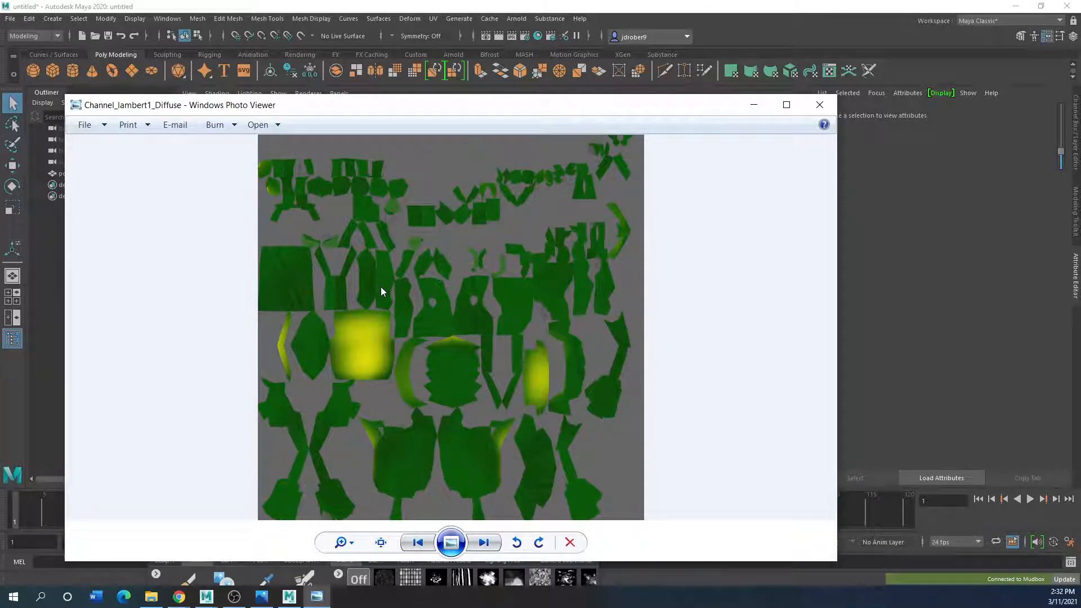
pyautogui.hotkey('alt', 'Tab')
pyautogui.moveTo(535, 191); pyautogui.dragTo(816, 126)
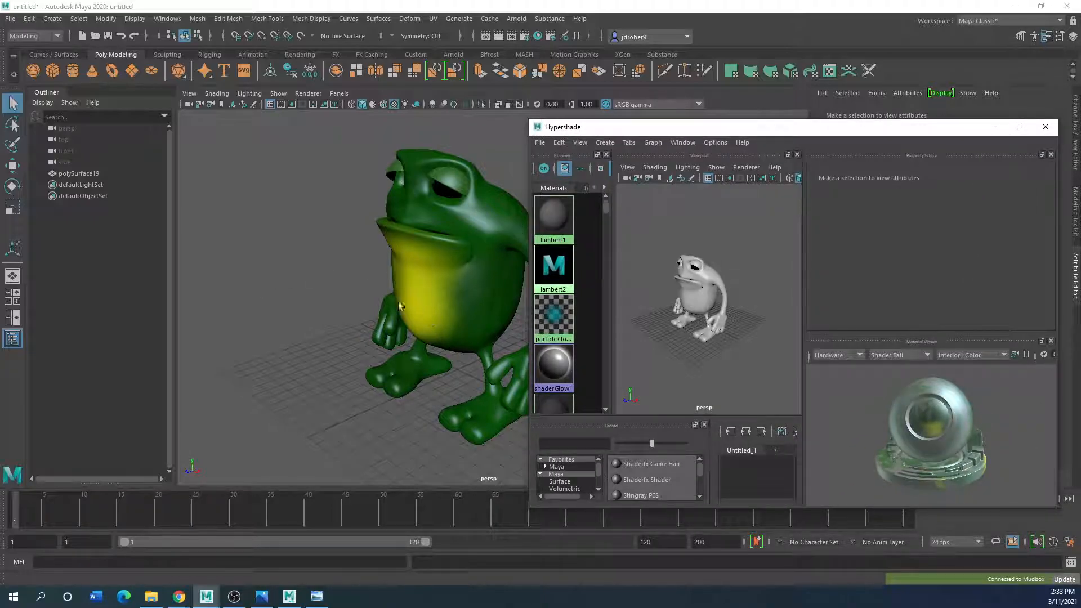
pyautogui.click(290, 596)
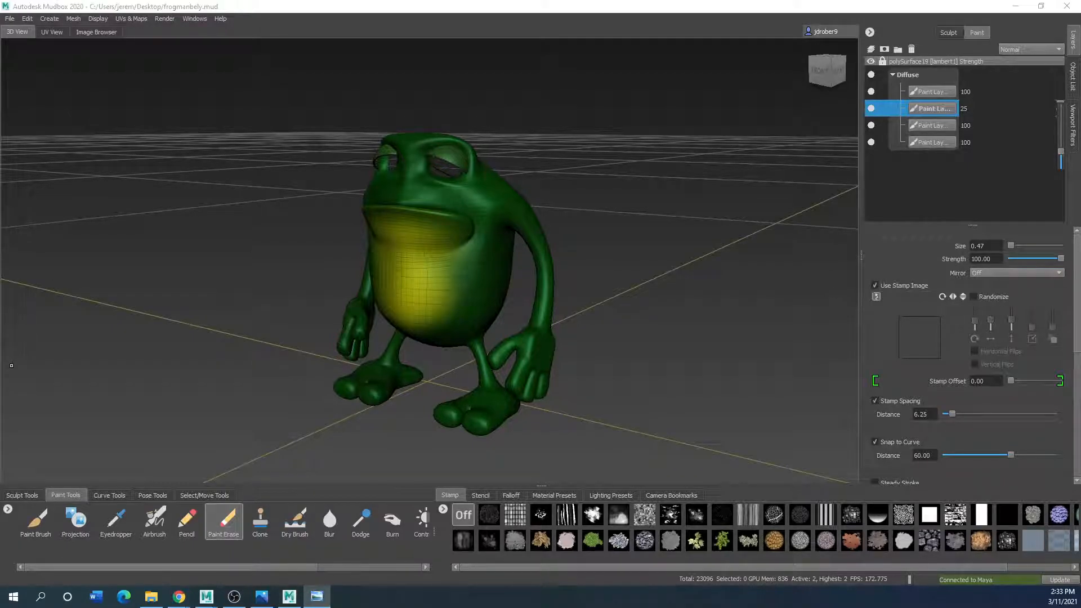
pyautogui.click(233, 596)
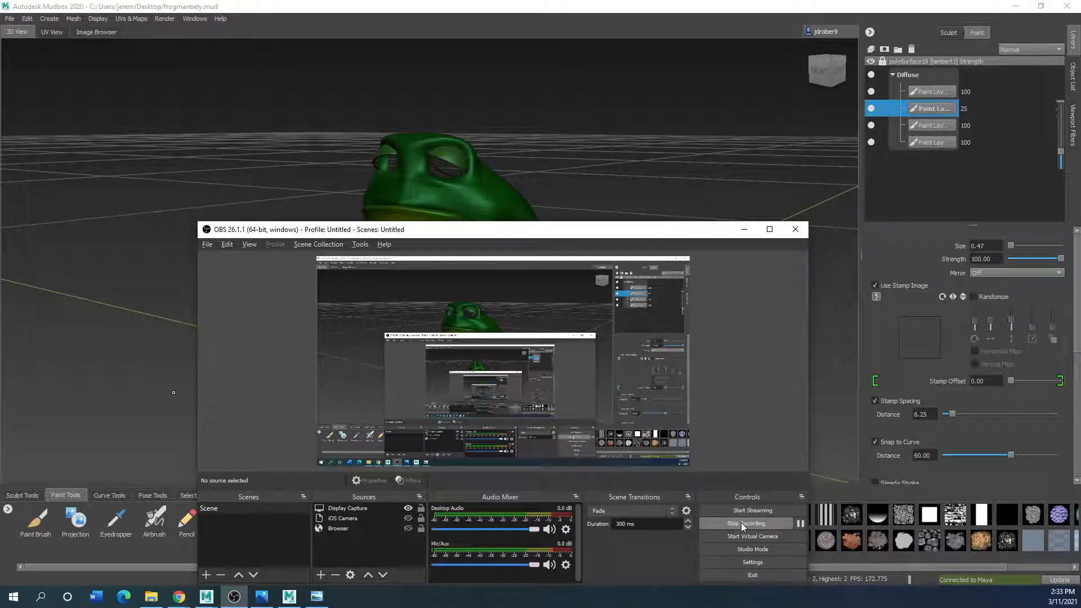